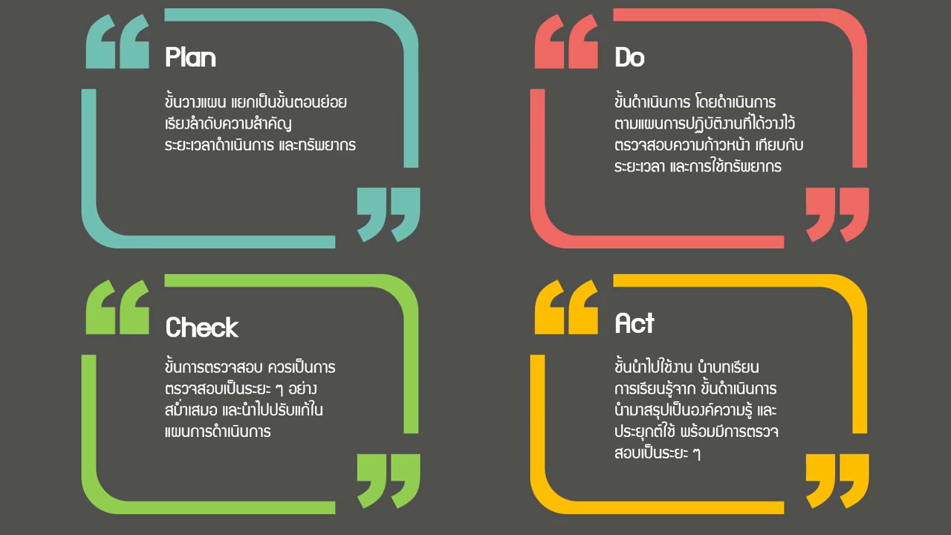
# - Exit the slide show back to Normal view, showing slide 1
pyautogui.press('Escape')
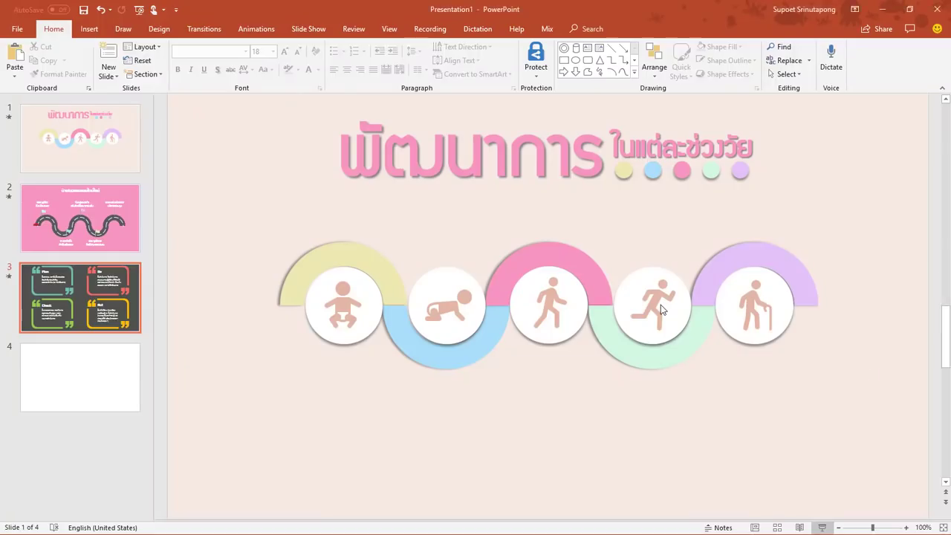
# - Go to blank slide 4 and draw a blue circle with the Oval tool
pyautogui.click(117, 380)
pyautogui.click(86, 122)
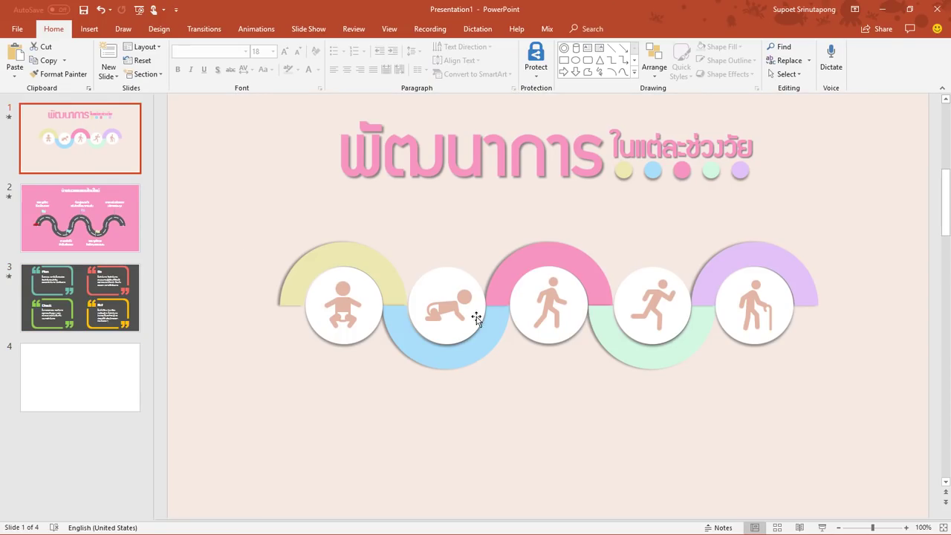
pyautogui.click(115, 376)
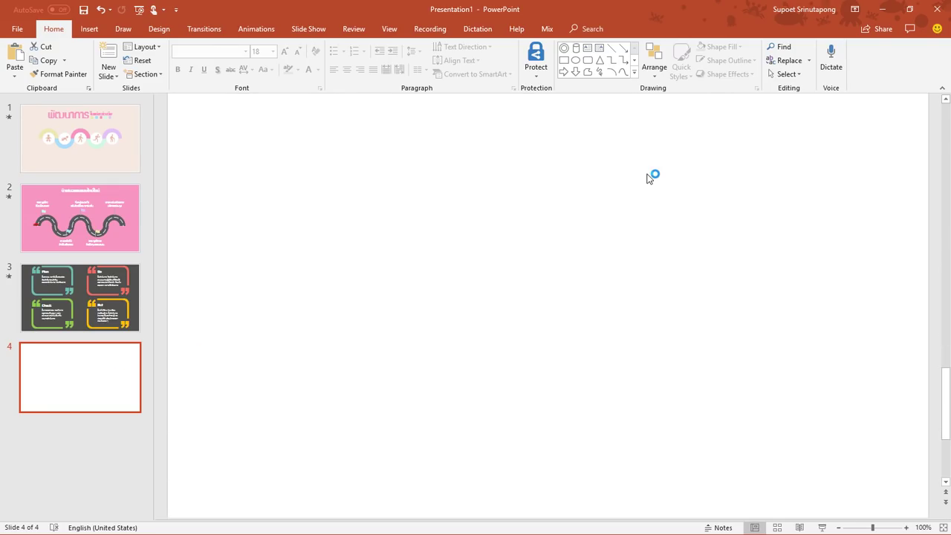
pyautogui.click(576, 60)
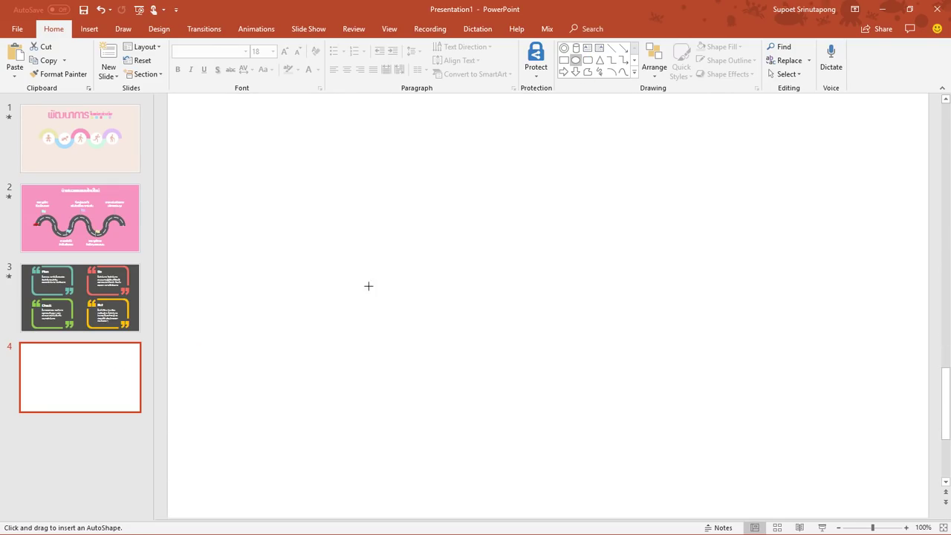
pyautogui.moveTo(334, 255); pyautogui.dragTo(401, 350)
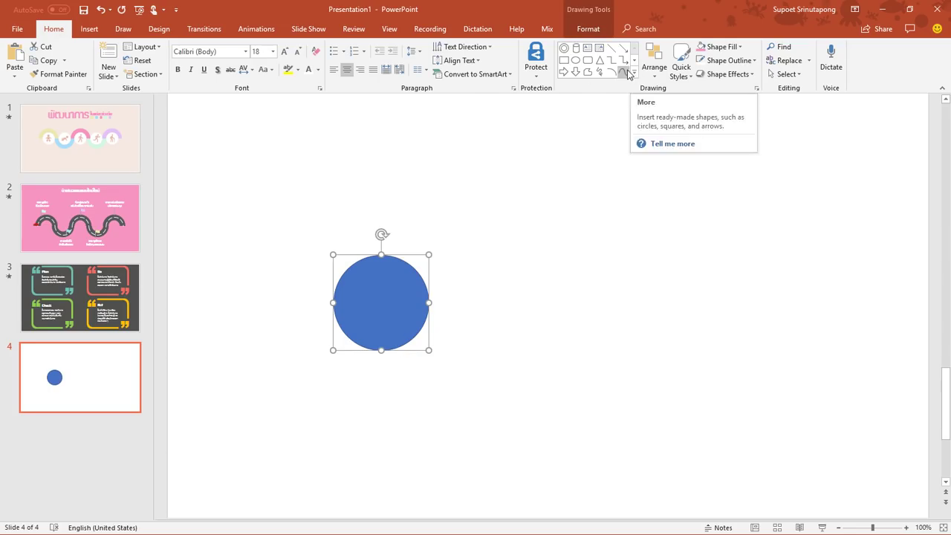
# - Draw a donut over the circle, centre it concentrically and fit its hole to the circle
pyautogui.click(563, 49)
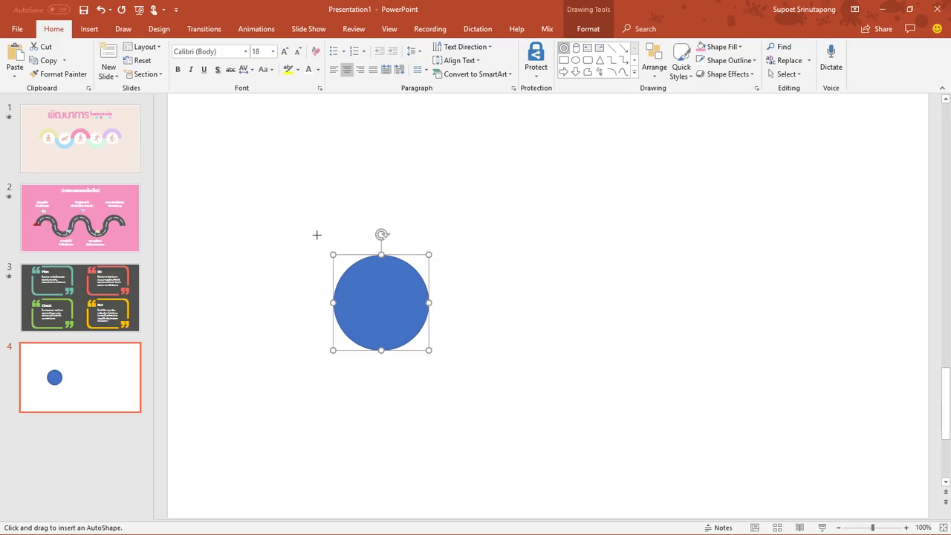
pyautogui.moveTo(323, 234); pyautogui.dragTo(413, 396)
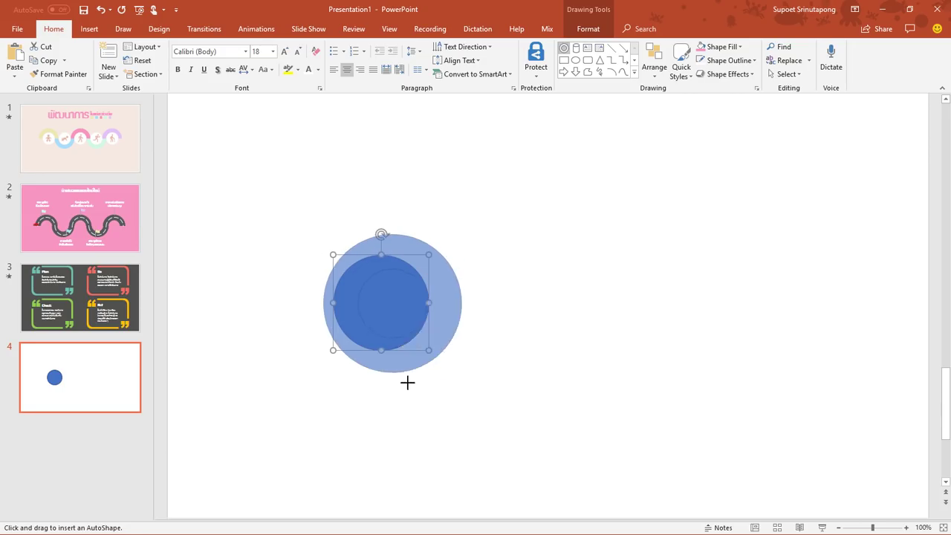
pyautogui.moveTo(479, 356); pyautogui.dragTo(454, 329)
pyautogui.scroll(10, 386, 327)
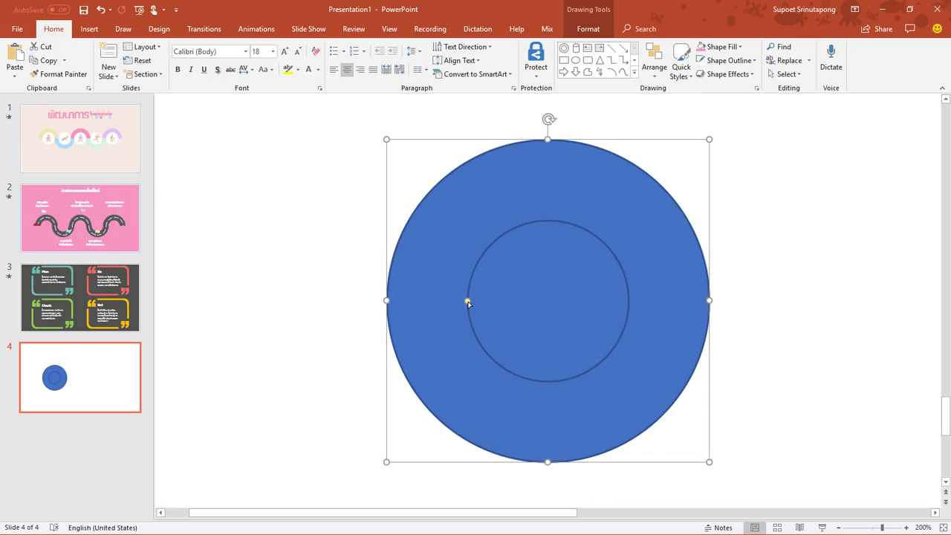
pyautogui.moveTo(467, 300); pyautogui.dragTo(453, 309)
pyautogui.moveTo(652, 353); pyautogui.dragTo(675, 338)
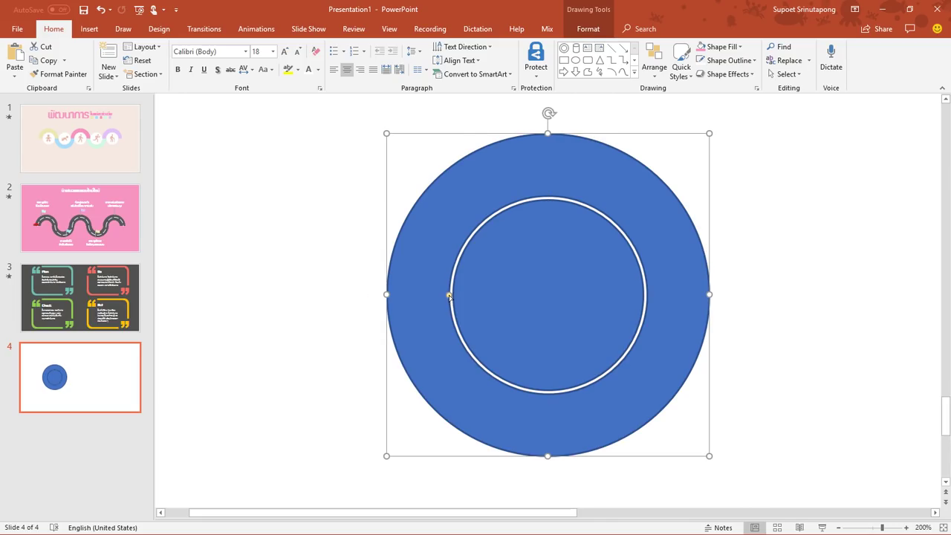
pyautogui.moveTo(449, 296); pyautogui.dragTo(454, 297)
pyautogui.scroll(-10, 535, 310)
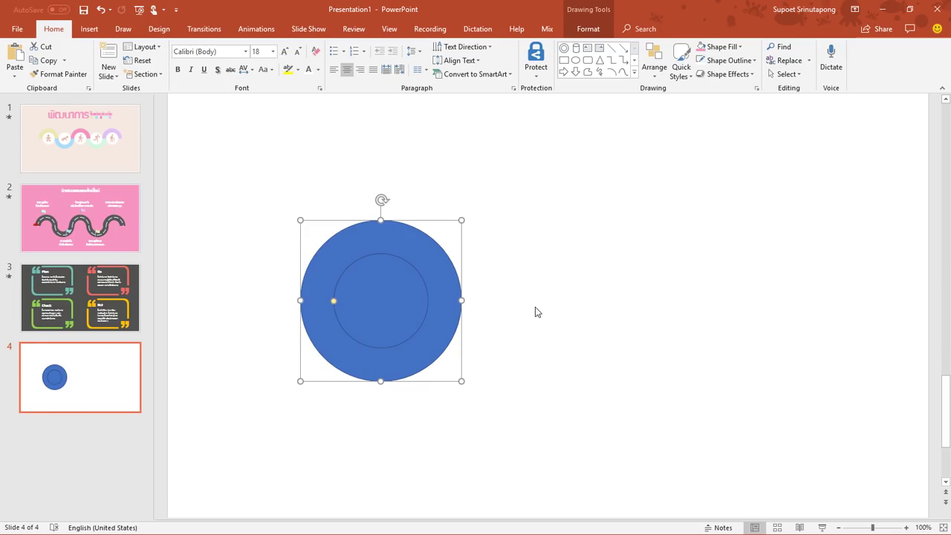
# - Move the circle out of the donut and draw a rectangle over the donut's lower half
pyautogui.click(381, 307)
pyautogui.moveTo(378, 304); pyautogui.dragTo(679, 371)
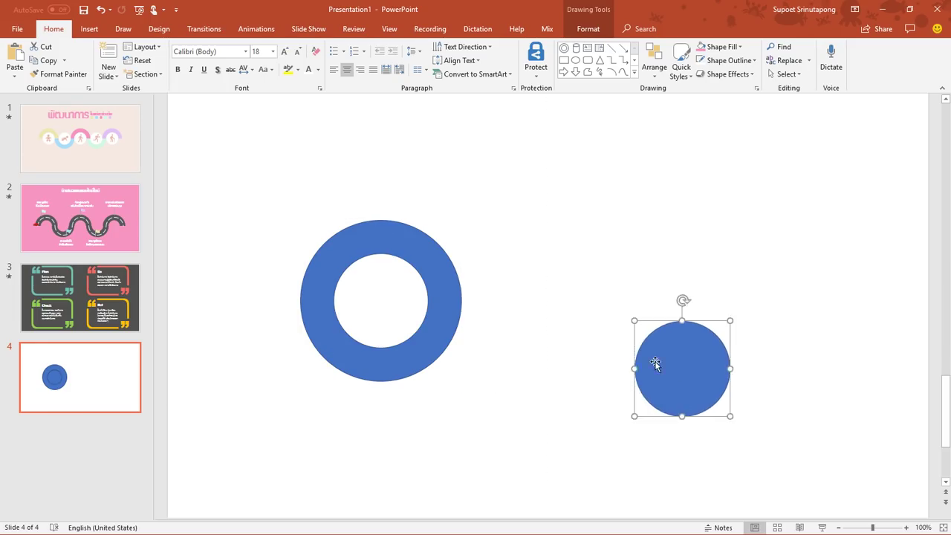
pyautogui.click(565, 60)
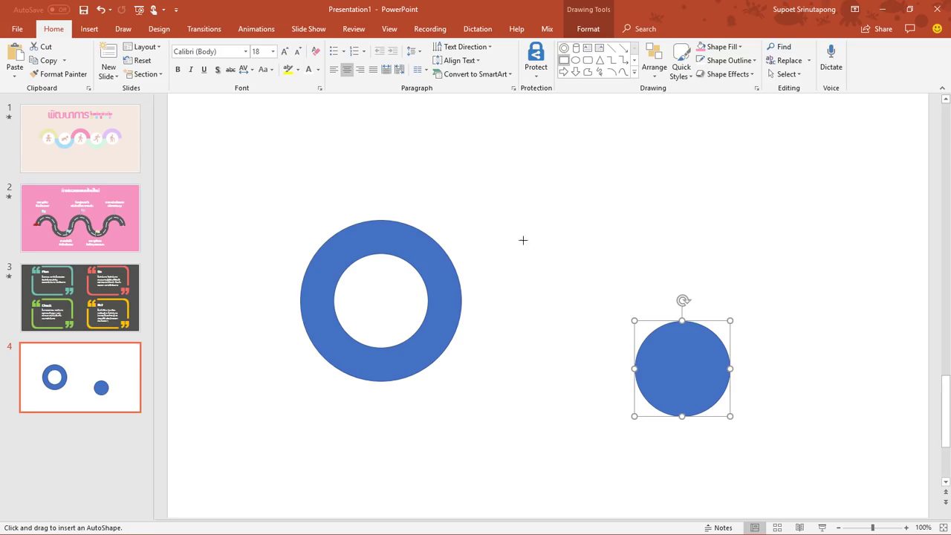
pyautogui.moveTo(272, 294); pyautogui.dragTo(525, 408)
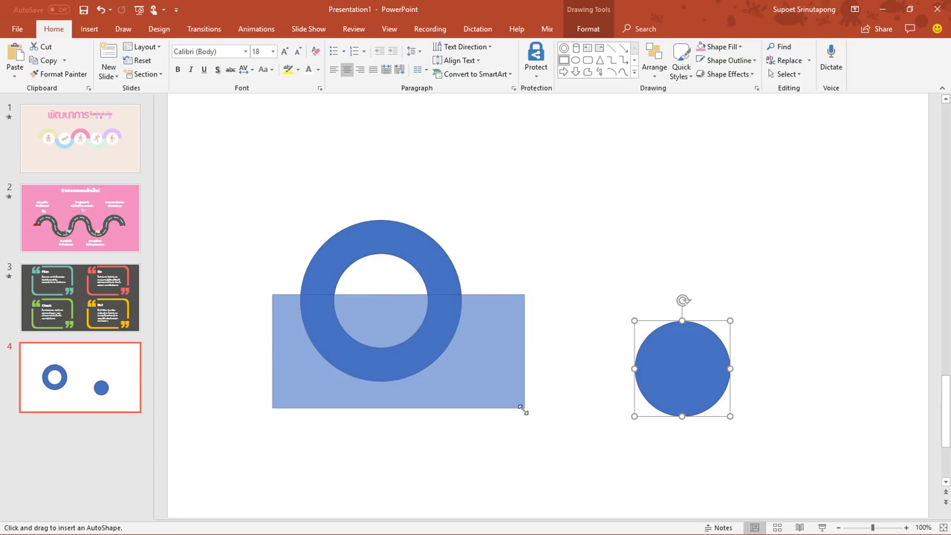
# - Subtract the rectangle from the donut, leaving a 3.59 × 7.17 cm half-ring arch
pyautogui.click(423, 257)
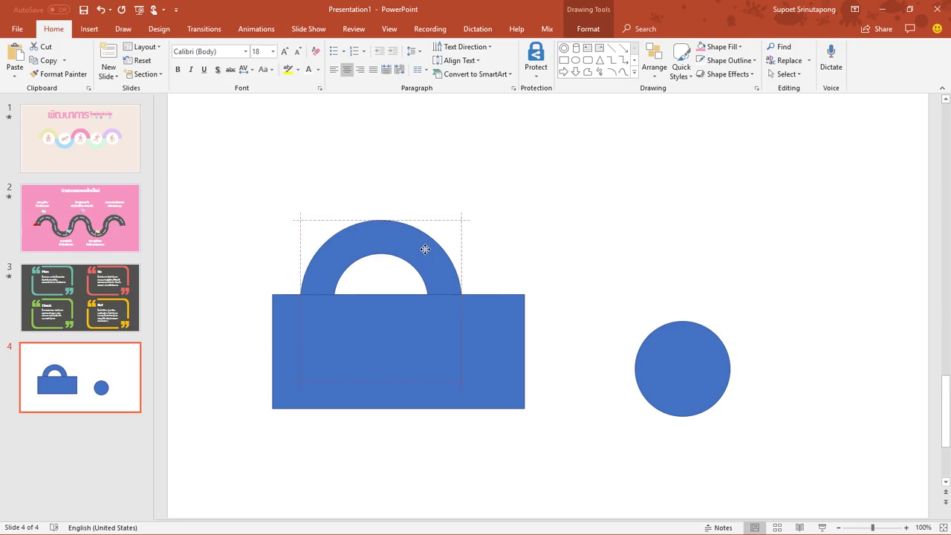
pyautogui.keyDown('ctrl'); pyautogui.scroll(5, 438, 305); pyautogui.keyUp('ctrl')
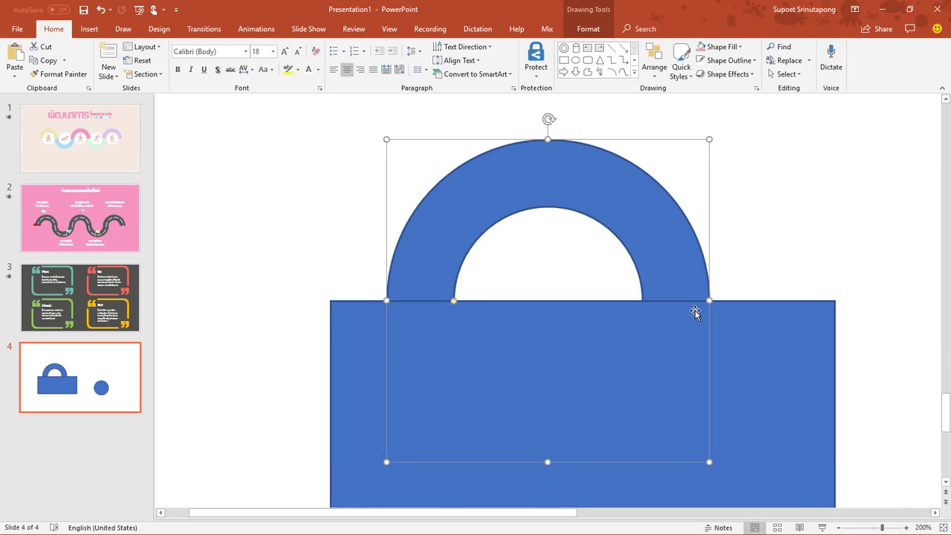
pyautogui.click(776, 259)
pyautogui.click(667, 232)
pyautogui.keyDown('shift'); pyautogui.click(789, 373); pyautogui.keyUp('shift')
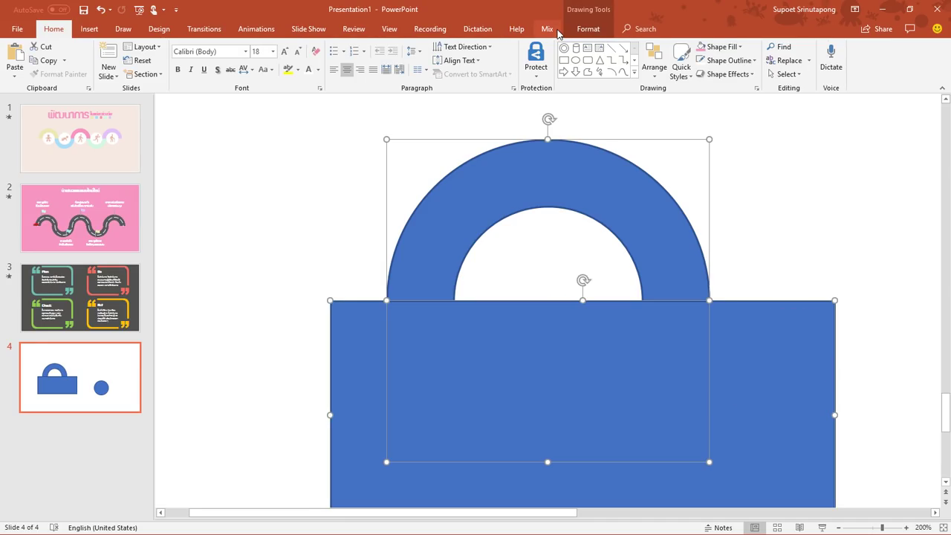
pyautogui.click(588, 28)
pyautogui.click(119, 74)
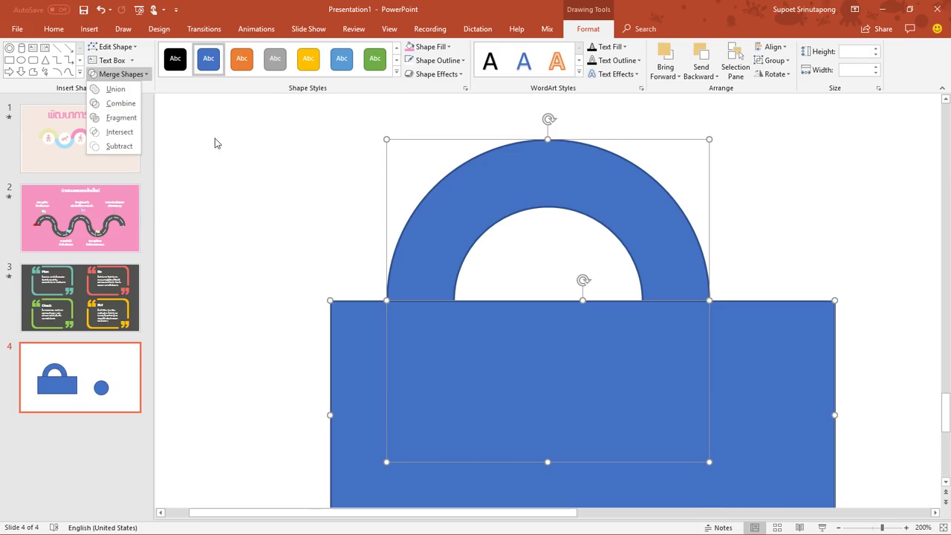
pyautogui.click(116, 146)
# - Place the circle below the arch and centre the arch above it
pyautogui.scroll(-5, 557, 316)
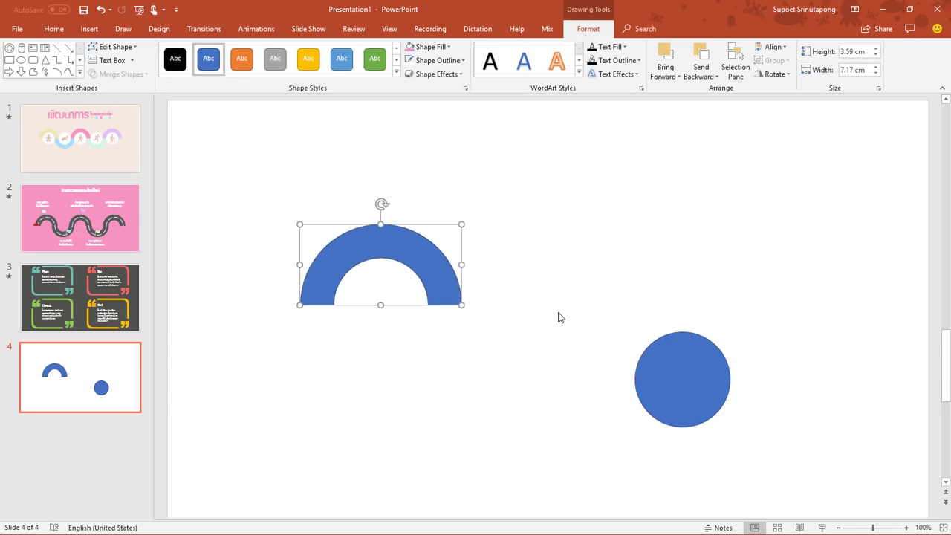
pyautogui.scroll(-4, 558, 316)
pyautogui.moveTo(643, 350); pyautogui.dragTo(430, 404)
pyautogui.moveTo(452, 266); pyautogui.dragTo(413, 256)
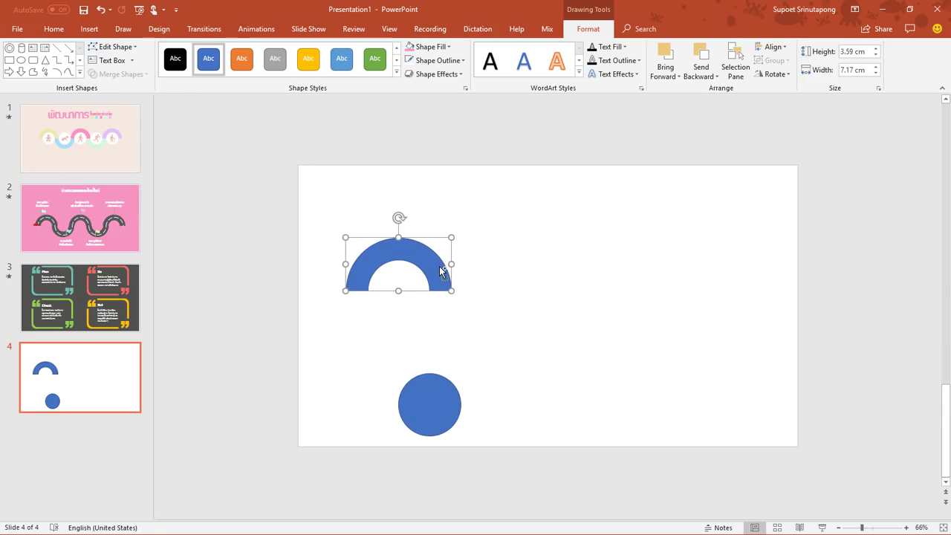
# - Duplicate the arch sideways with Ctrl+drag and Ctrl+D into a row of five arches
pyautogui.scroll(4, 493, 354)
pyautogui.scroll(4, 493, 355)
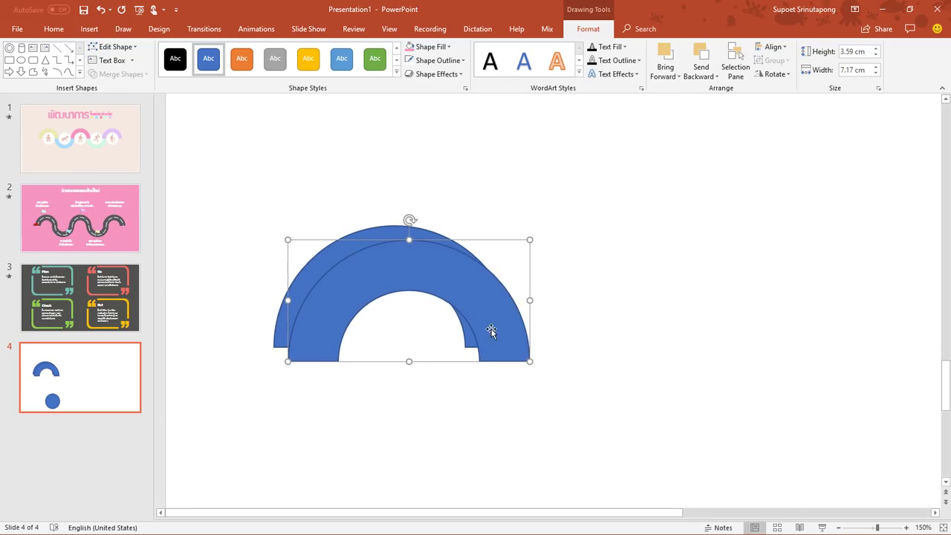
pyautogui.moveTo(490, 331); pyautogui.dragTo(651, 276)
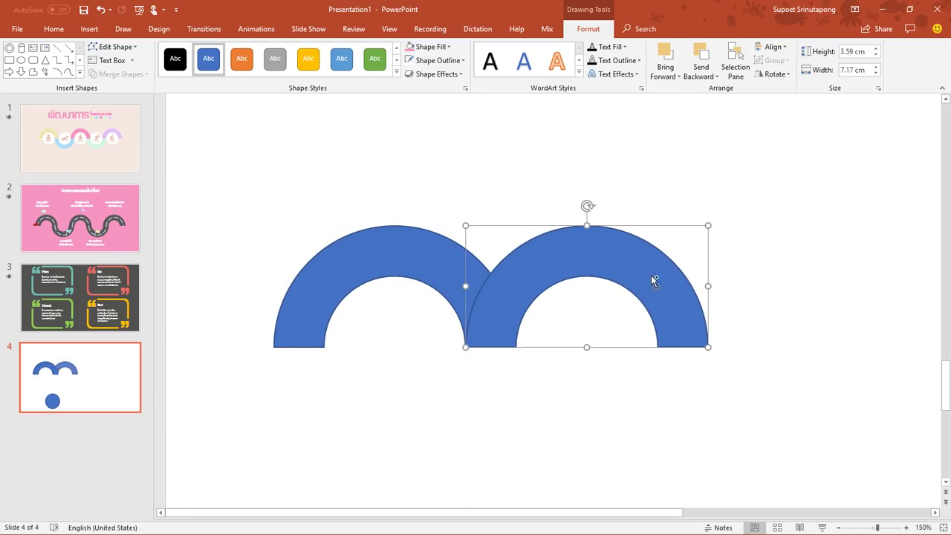
pyautogui.scroll(-4, 651, 276)
pyautogui.scroll(-3, 651, 276)
pyautogui.scroll(-1, 651, 275)
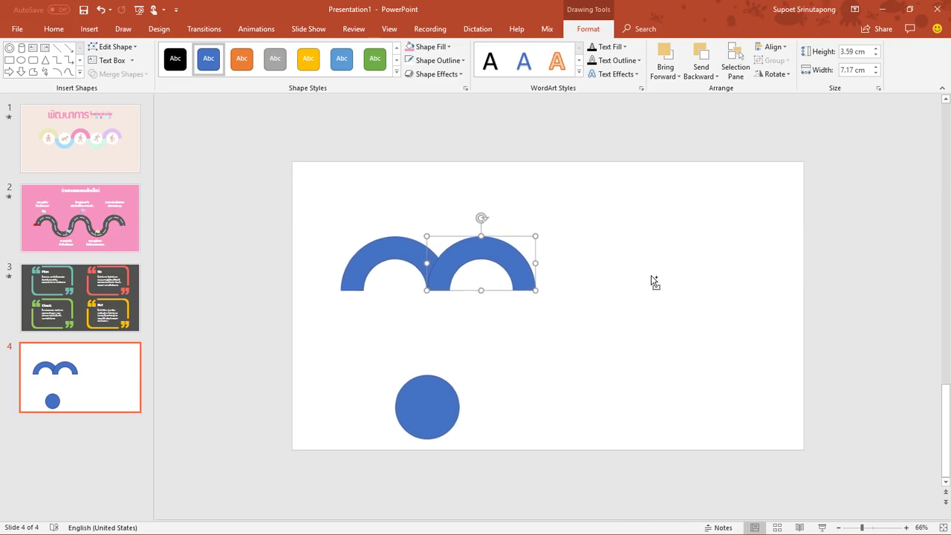
pyautogui.hotkey('ctrl', 'd')
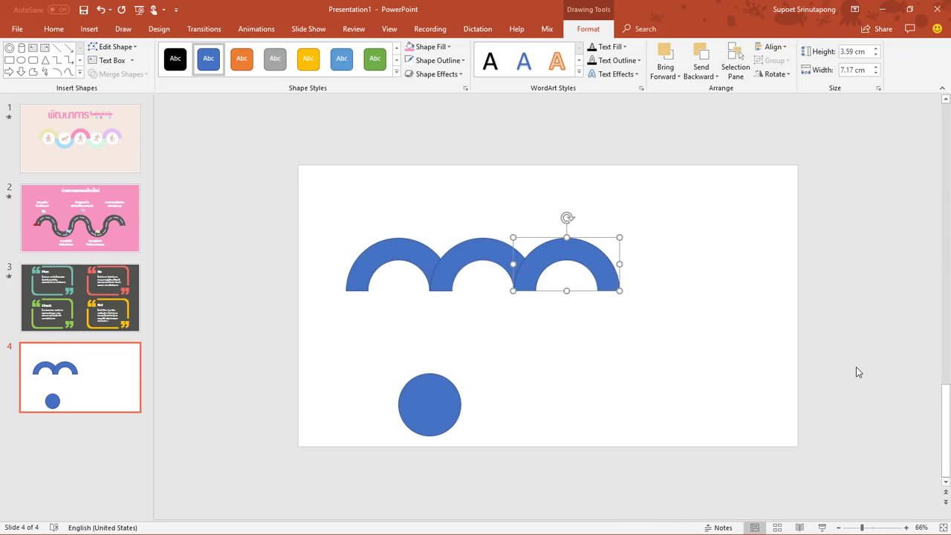
pyautogui.hotkey('ctrl', 'd')
pyautogui.hotkey('ctrl', 'd')
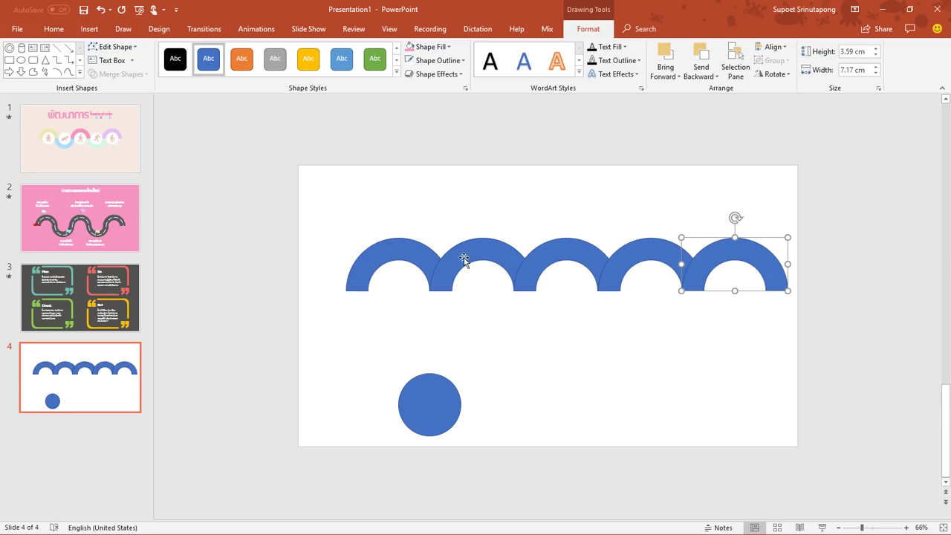
pyautogui.click(487, 253)
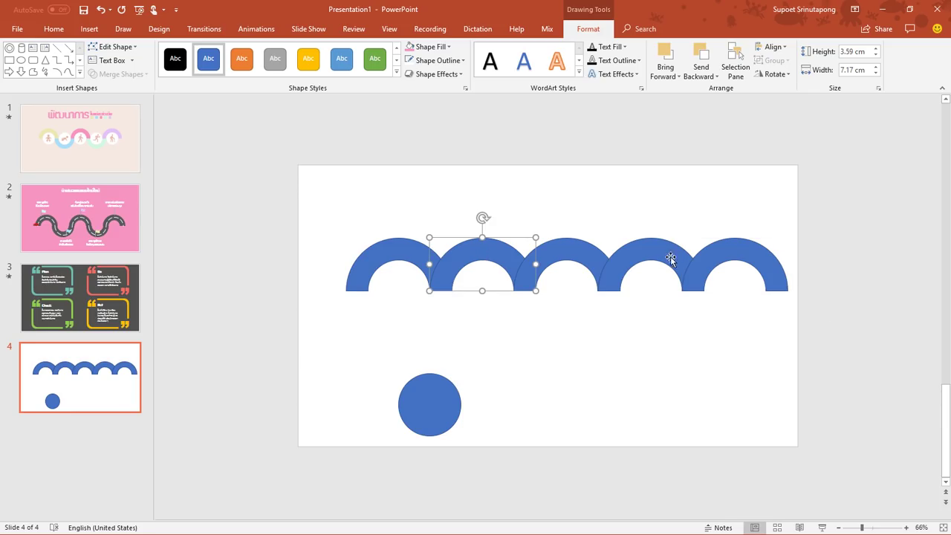
# - Flip the second and fourth arches vertically
pyautogui.keyDown('shift'); pyautogui.click(665, 260); pyautogui.keyUp('shift')
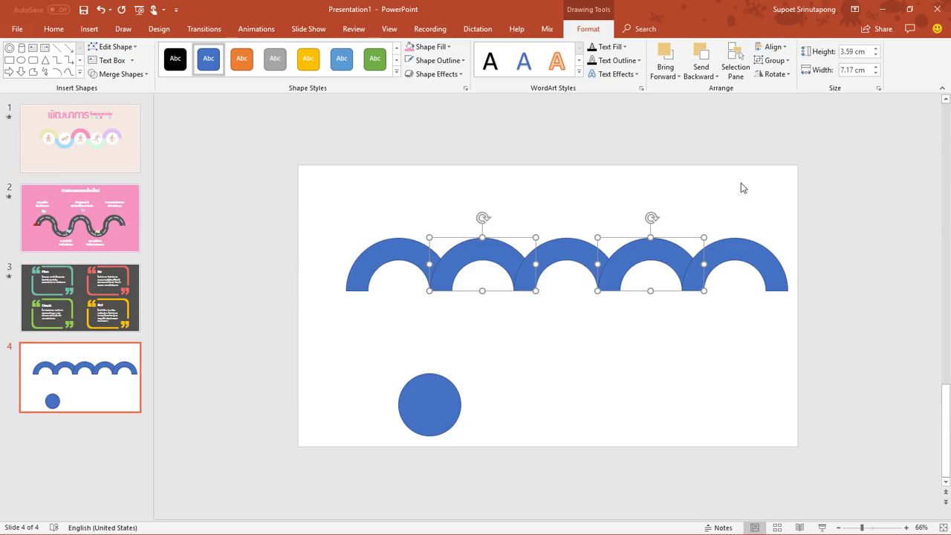
pyautogui.click(773, 74)
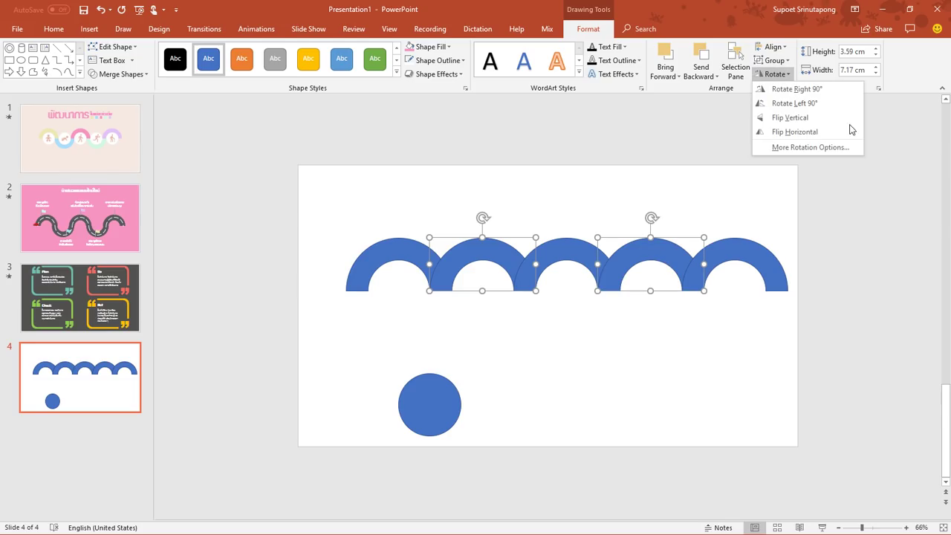
pyautogui.click(814, 118)
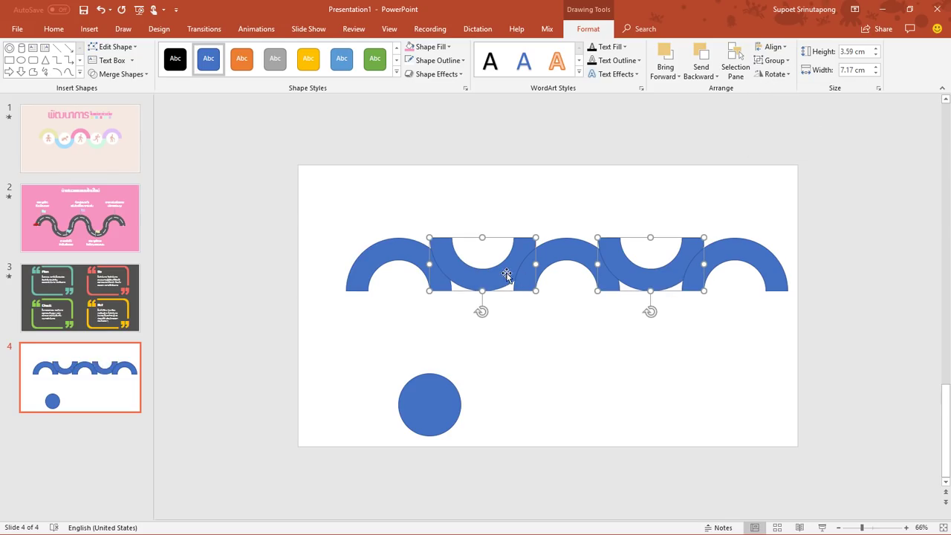
# - Lower the two flipped arches until their ends meet the upright arches in a wave
pyautogui.scroll(3, 502, 273)
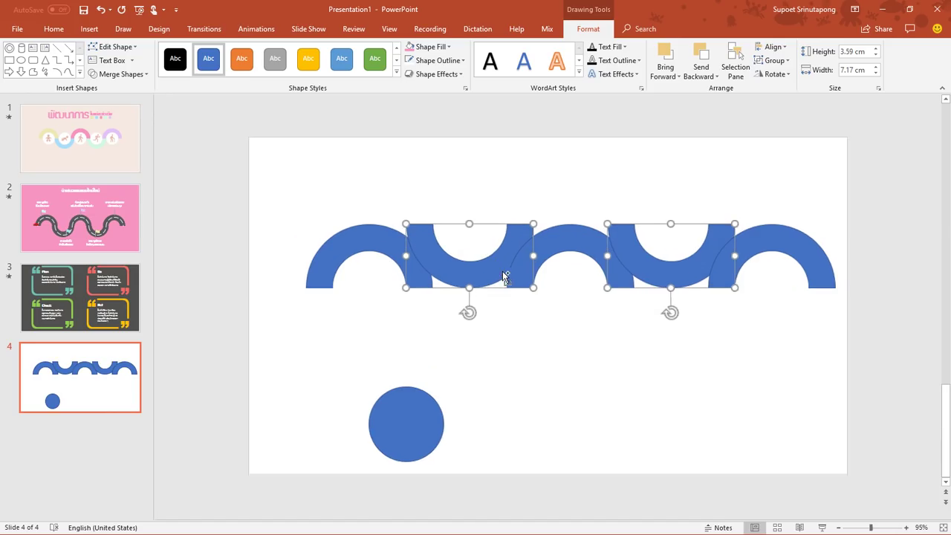
pyautogui.moveTo(461, 257); pyautogui.dragTo(461, 332)
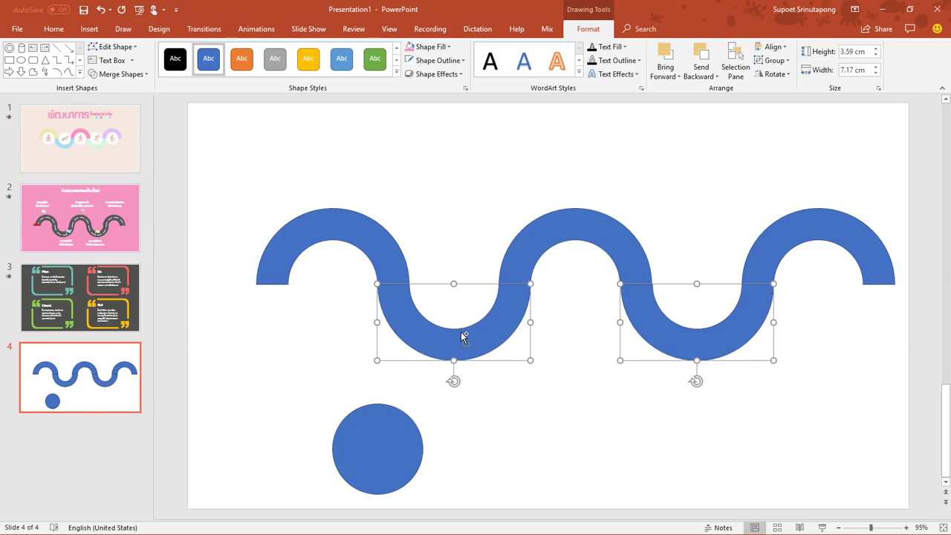
pyautogui.click(581, 398)
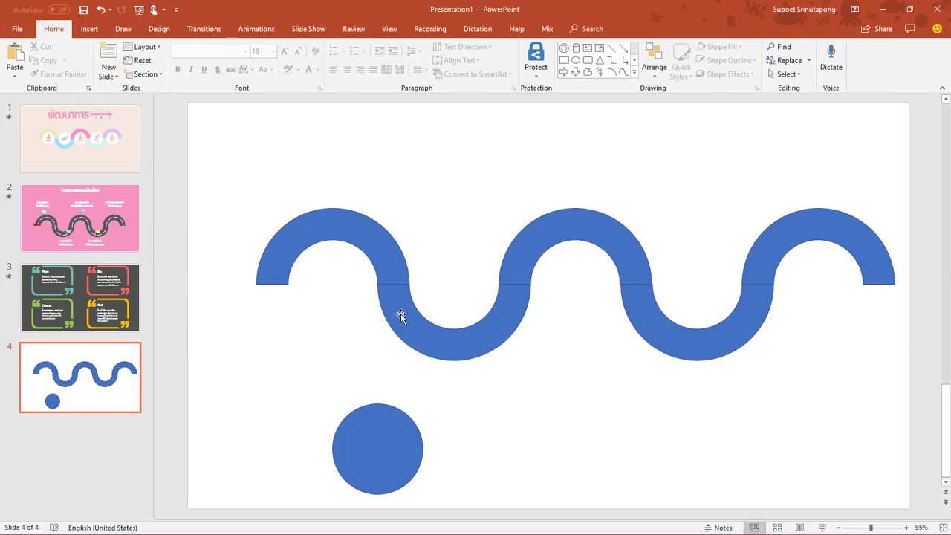
pyautogui.click(471, 340)
pyautogui.keyDown('shift'); pyautogui.click(669, 343); pyautogui.keyUp('shift')
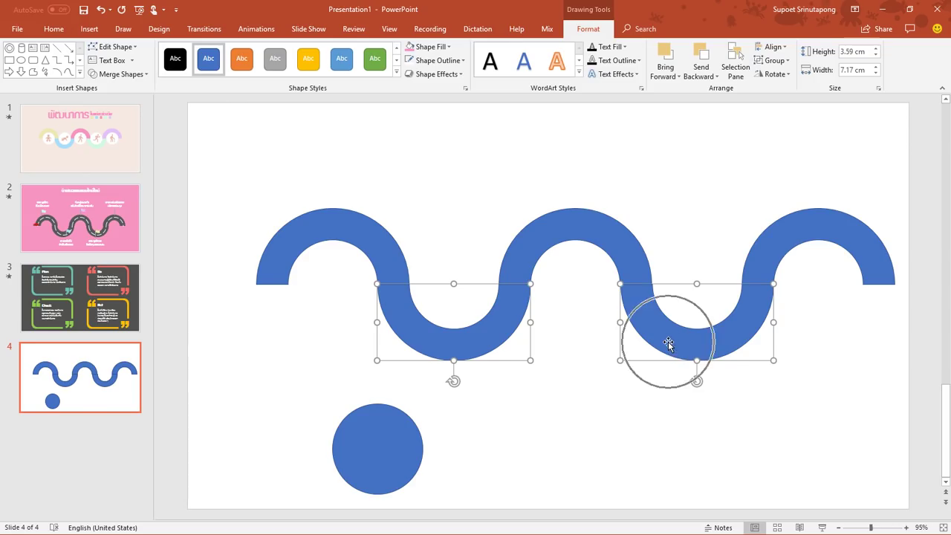
pyautogui.click(657, 408)
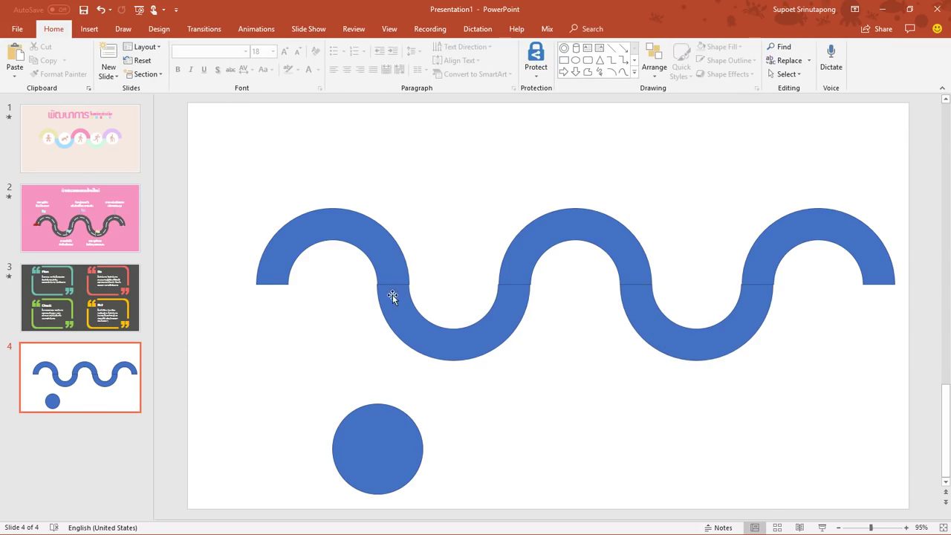
pyautogui.click(436, 335)
pyautogui.keyDown('shift'); pyautogui.click(703, 341); pyautogui.keyUp('shift')
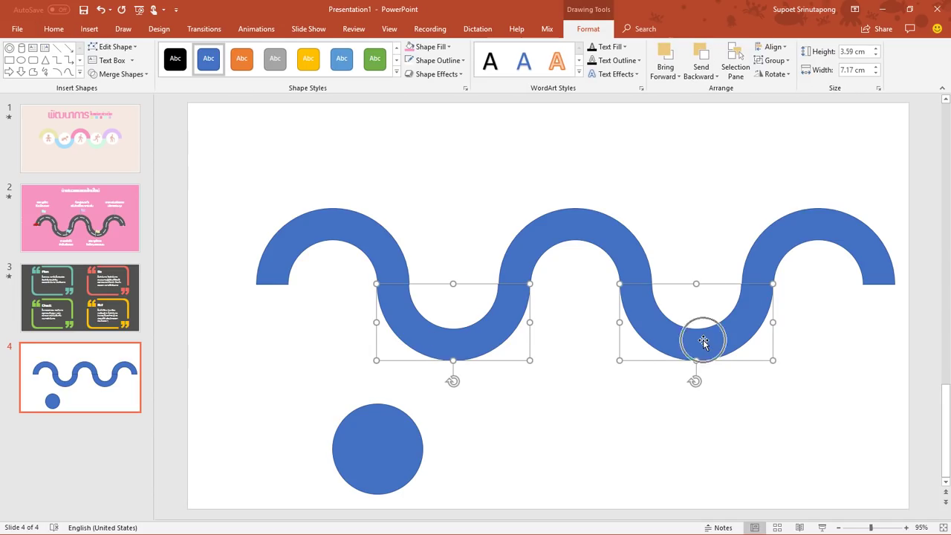
pyautogui.click(662, 377)
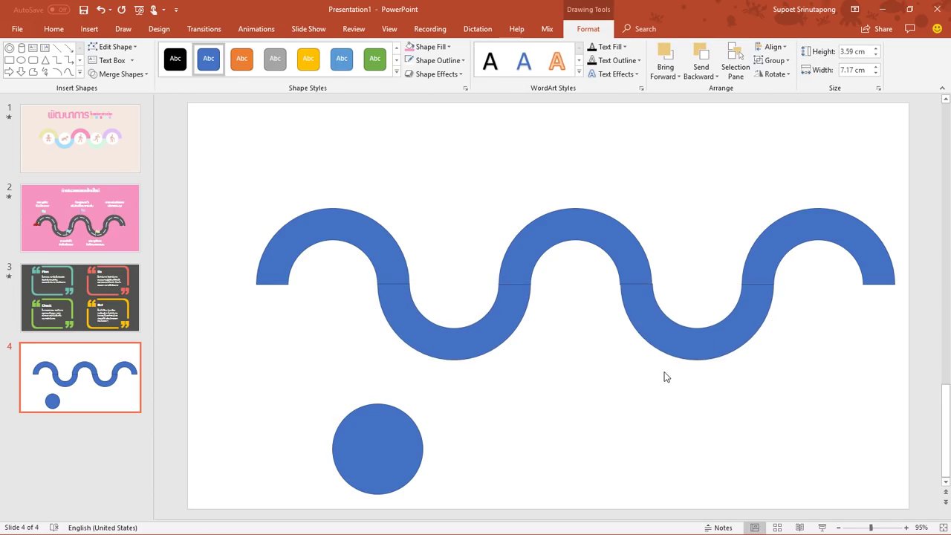
# - Move the circle into the first arch and duplicate it into the following arches
pyautogui.moveTo(387, 437)
pyautogui.mouseDown()
pyautogui.moveTo(356, 288)
pyautogui.moveTo(472, 265)
pyautogui.moveTo(462, 272)
pyautogui.mouseUp()
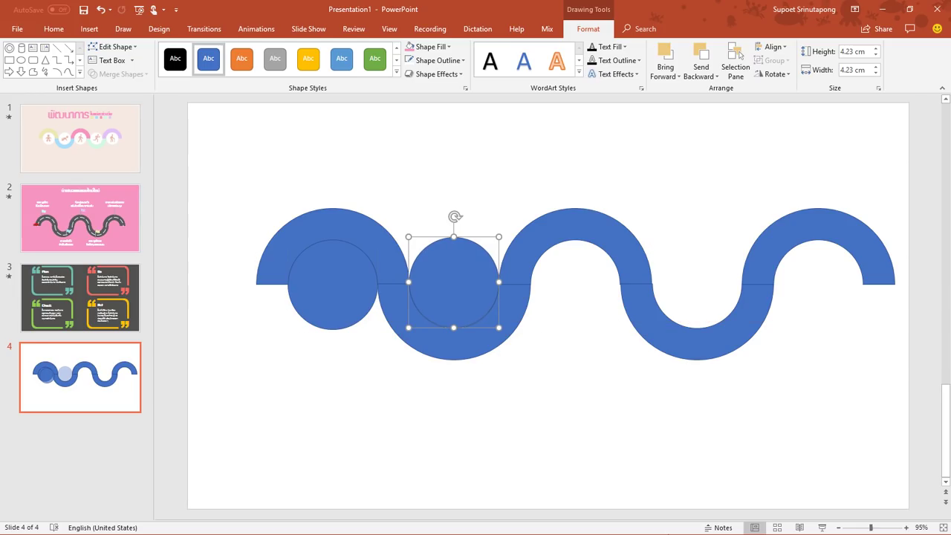
pyautogui.hotkey('ctrl', 'd')
pyautogui.hotkey('ctrl', 'd')
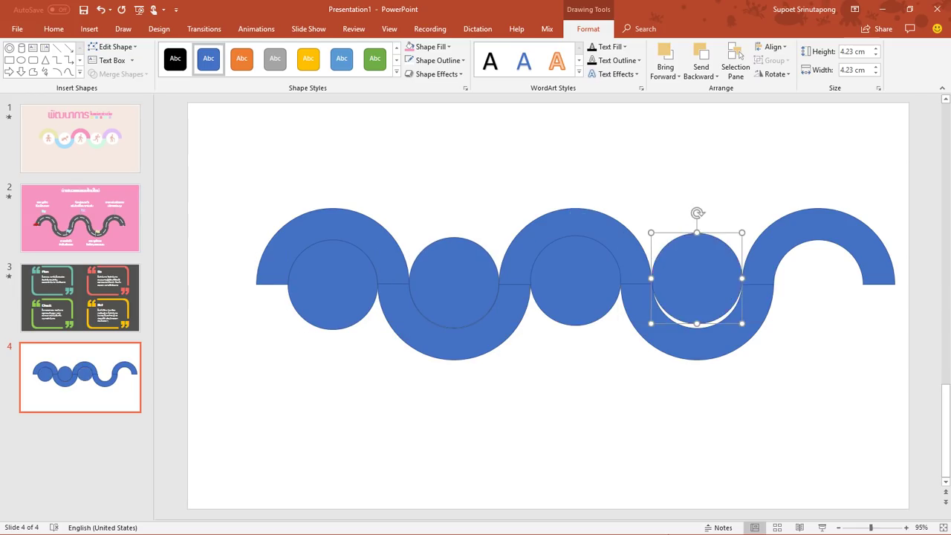
pyautogui.hotkey('ctrl', 'd')
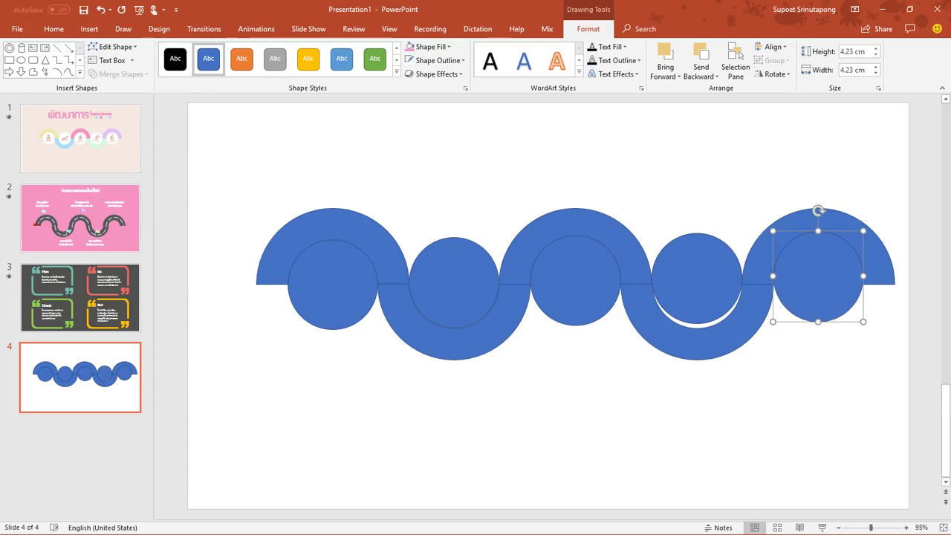
# - Nudge the right lower arch back into line so it joins its neighbours tightly
pyautogui.click(701, 357)
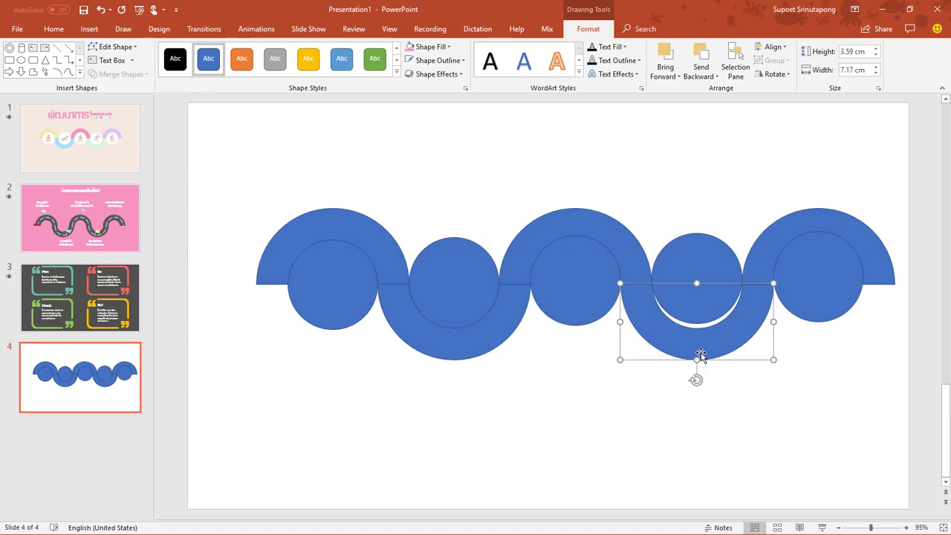
pyautogui.hotkey('ctrl', 'Up')
pyautogui.hotkey('ctrl', 'Up')
pyautogui.hotkey('ctrl', 'Up')
pyautogui.hotkey('ctrl', 'Up')
pyautogui.hotkey('ctrl', 'Up')
pyautogui.hotkey('ctrl', 'Up')
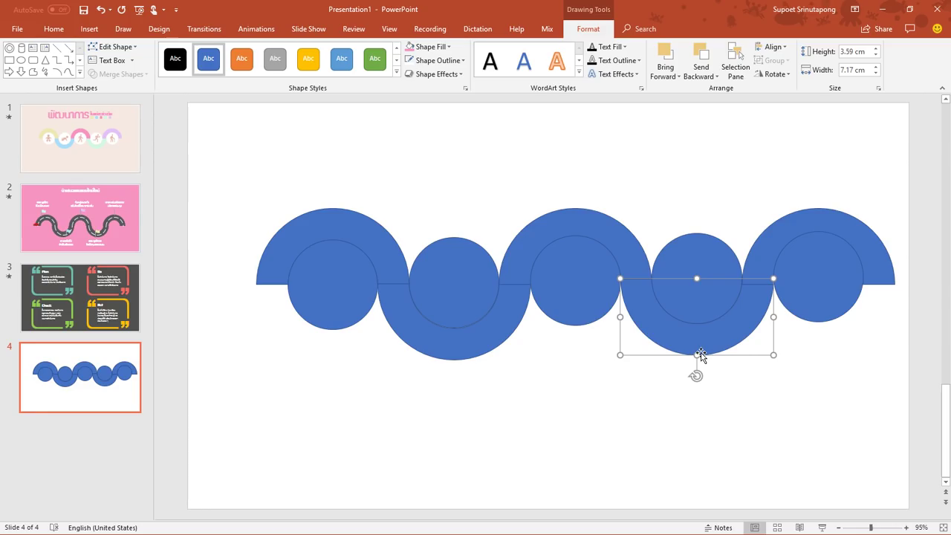
pyautogui.hotkey('ctrl', 'Down')
pyautogui.click(813, 370)
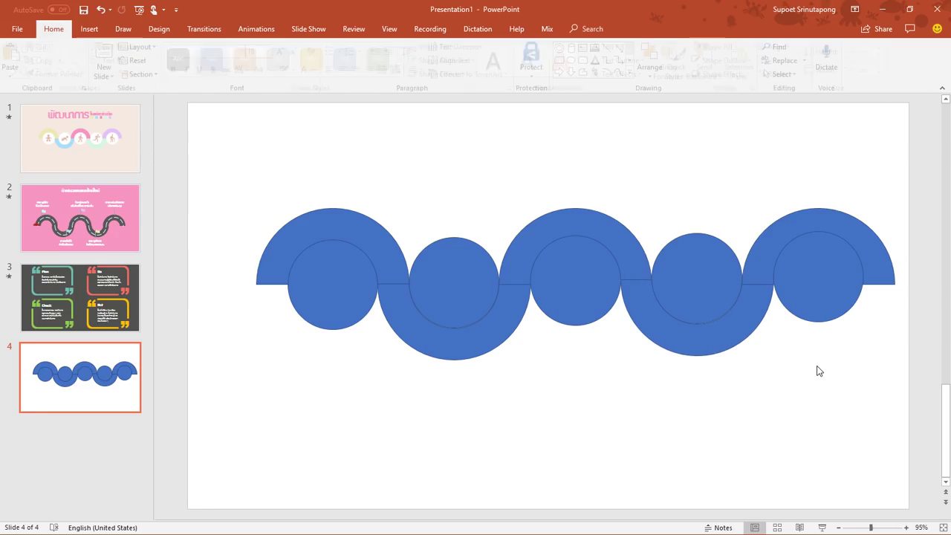
pyautogui.click(698, 336)
pyautogui.moveTo(701, 343)
pyautogui.mouseDown()
pyautogui.moveTo(701, 356)
pyautogui.moveTo(704, 342)
pyautogui.mouseUp()
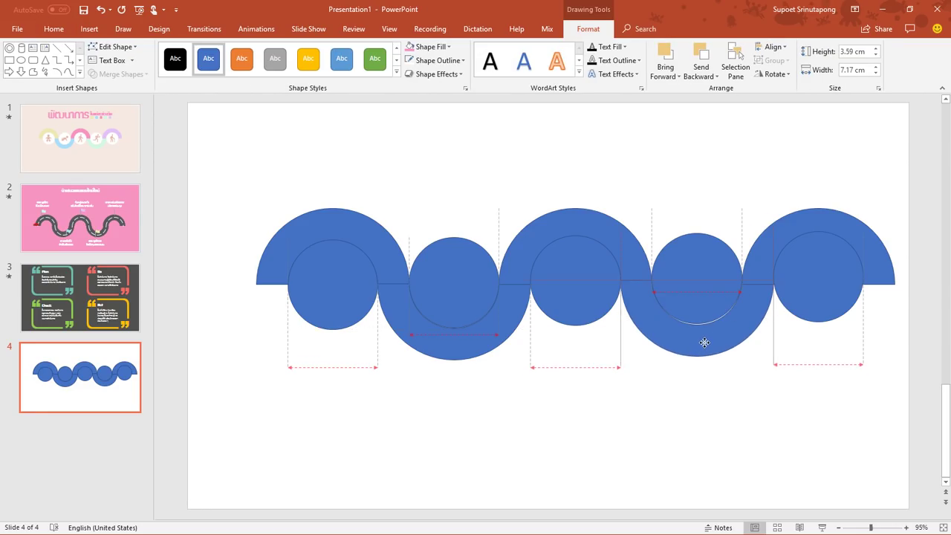
pyautogui.click(774, 392)
# - Lower the circle in the fourth arch to centre it
pyautogui.click(690, 277)
pyautogui.moveTo(691, 278); pyautogui.dragTo(691, 281)
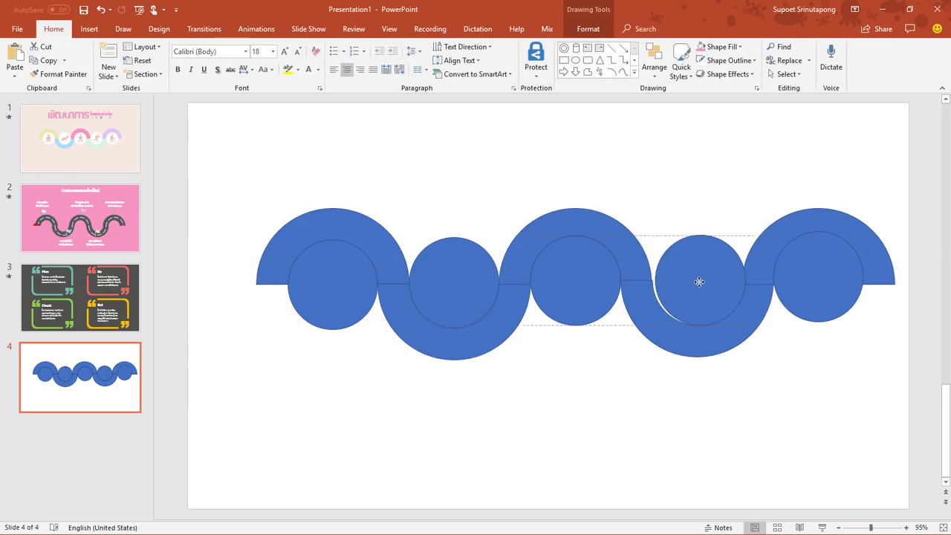
pyautogui.moveTo(691, 283); pyautogui.dragTo(693, 286)
pyautogui.click(784, 364)
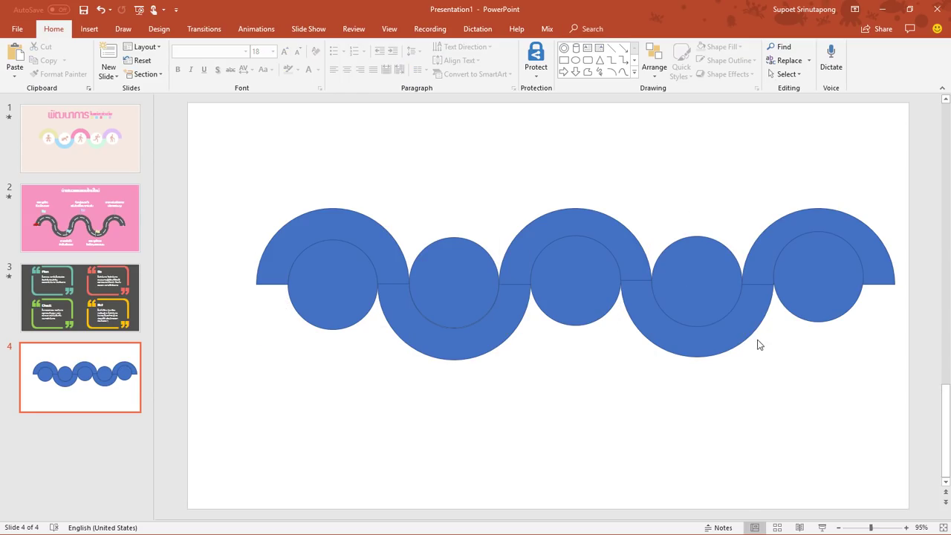
pyautogui.keyDown('ctrl'); pyautogui.scroll(3, 743, 309); pyautogui.keyUp('ctrl')
pyautogui.keyDown('ctrl'); pyautogui.scroll(-5, 773, 306); pyautogui.keyUp('ctrl')
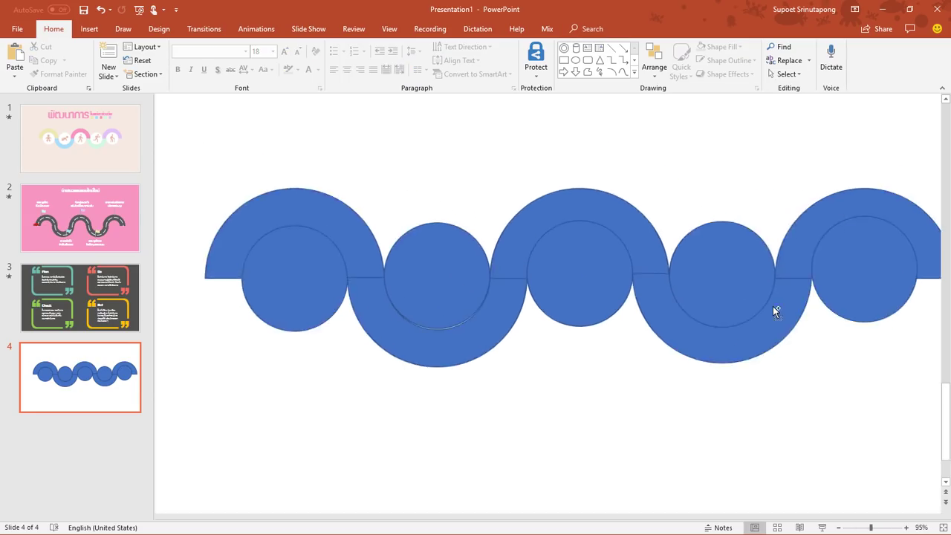
pyautogui.keyDown('ctrl'); pyautogui.scroll(-2, 773, 306); pyautogui.keyUp('ctrl')
# - Select all the arches and circles and shift the wave slightly left
pyautogui.moveTo(865, 383); pyautogui.dragTo(338, 216)
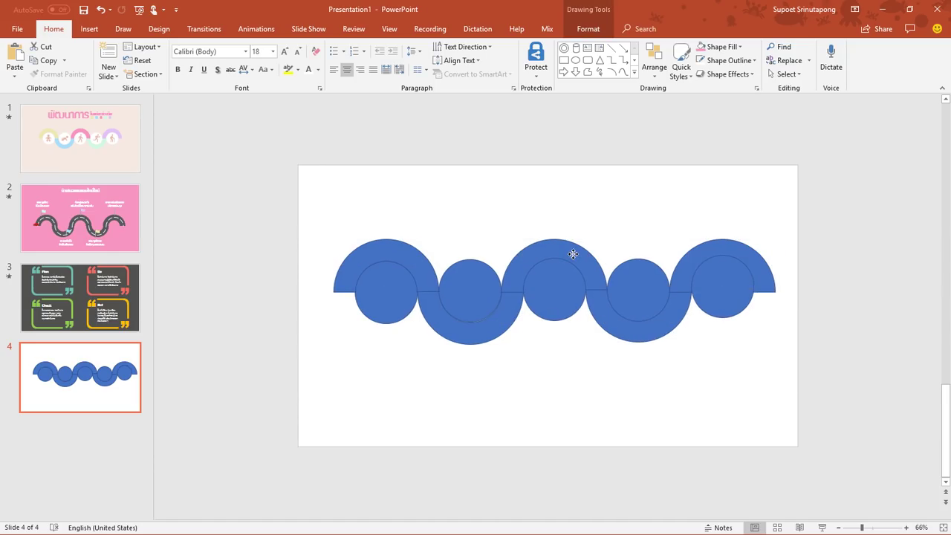
pyautogui.moveTo(585, 254); pyautogui.dragTo(573, 256)
pyautogui.click(691, 190)
# - Give slide 4 a light blue solid background fill via Format Background
pyautogui.rightClick(691, 191)
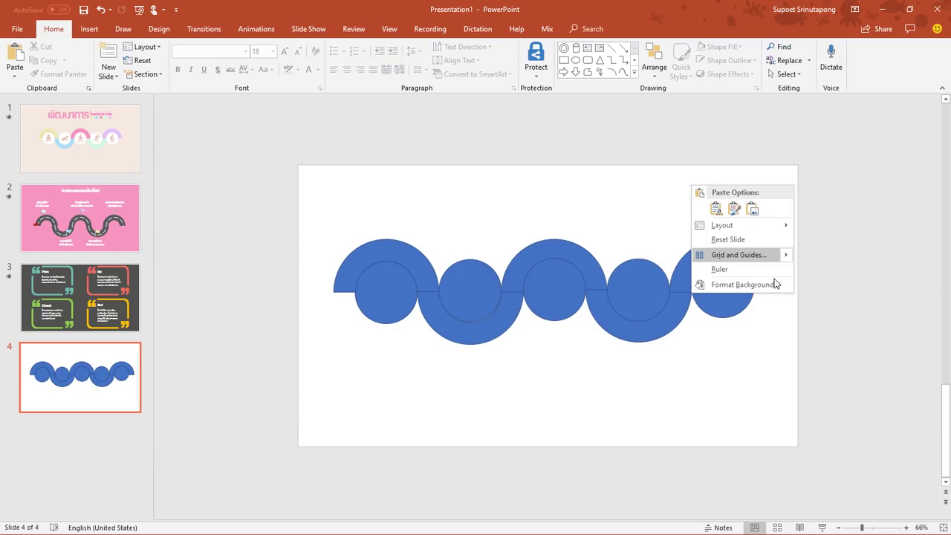
pyautogui.click(771, 289)
pyautogui.click(925, 251)
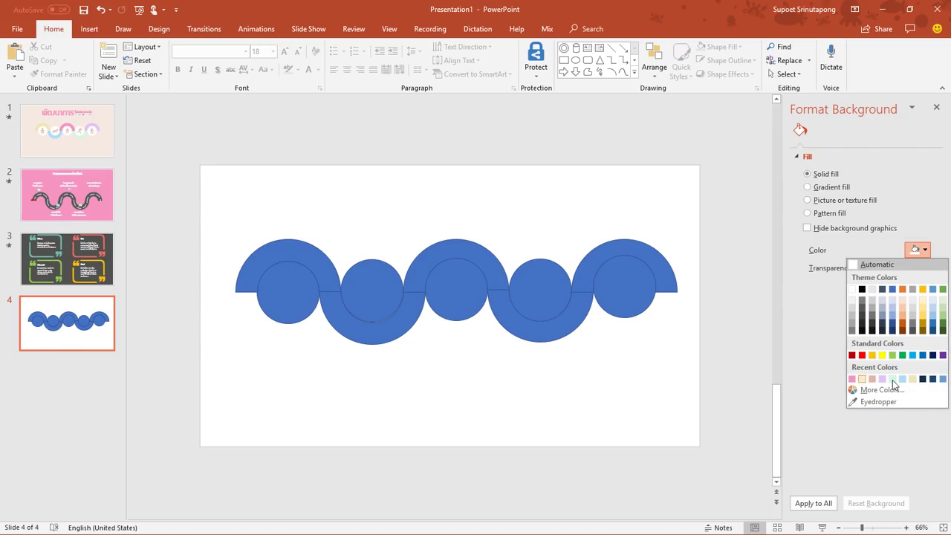
pyautogui.click(944, 379)
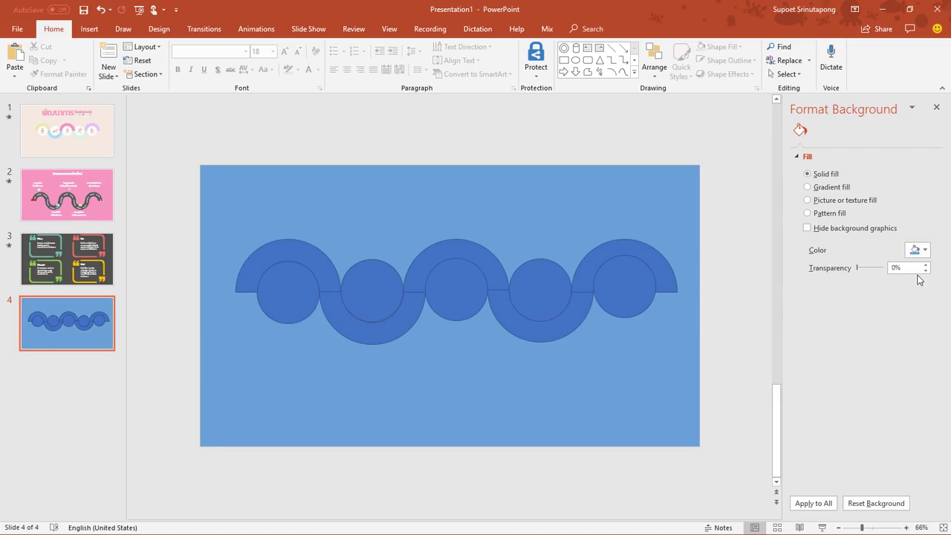
pyautogui.click(918, 251)
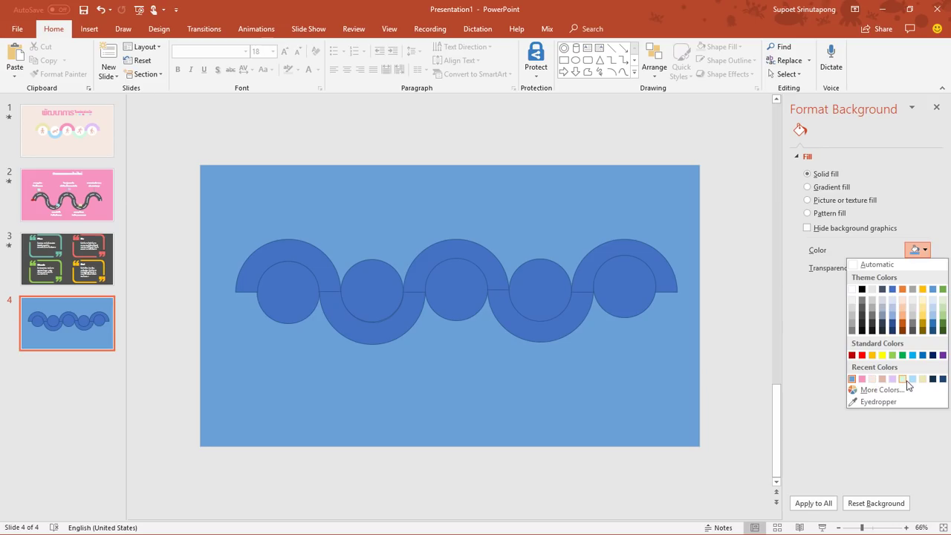
pyautogui.click(913, 380)
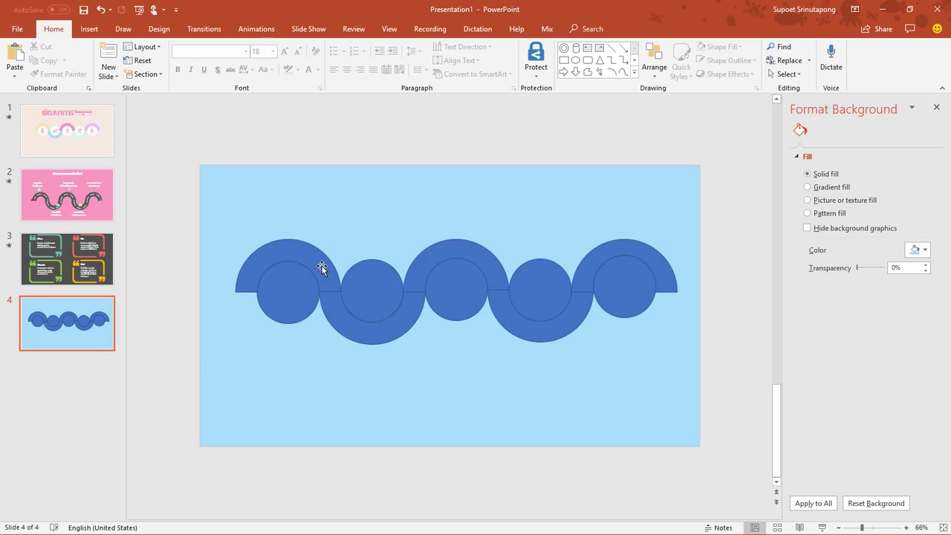
pyautogui.click(315, 262)
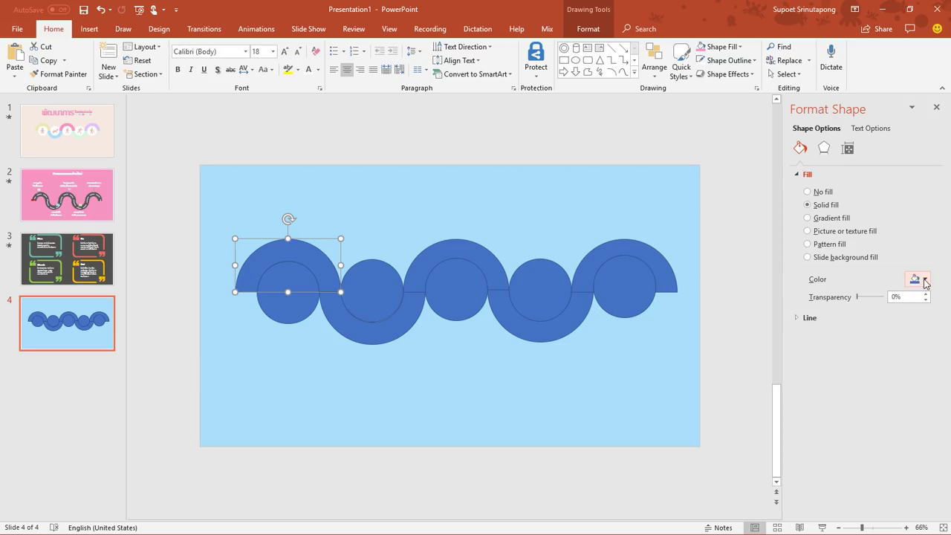
# - Fill the left arch light yellow and the first lower arch lavender, removing both outlines
pyautogui.click(924, 280)
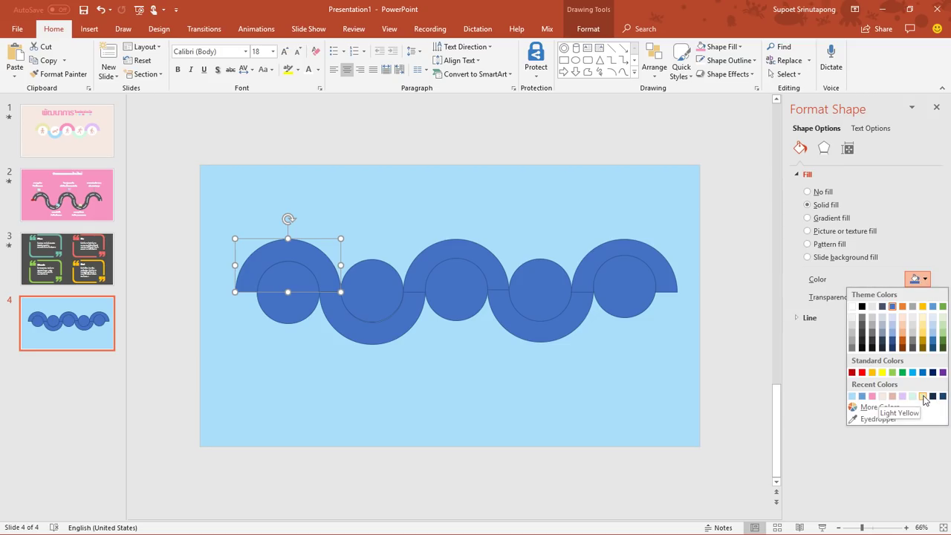
pyautogui.click(912, 397)
pyautogui.click(721, 61)
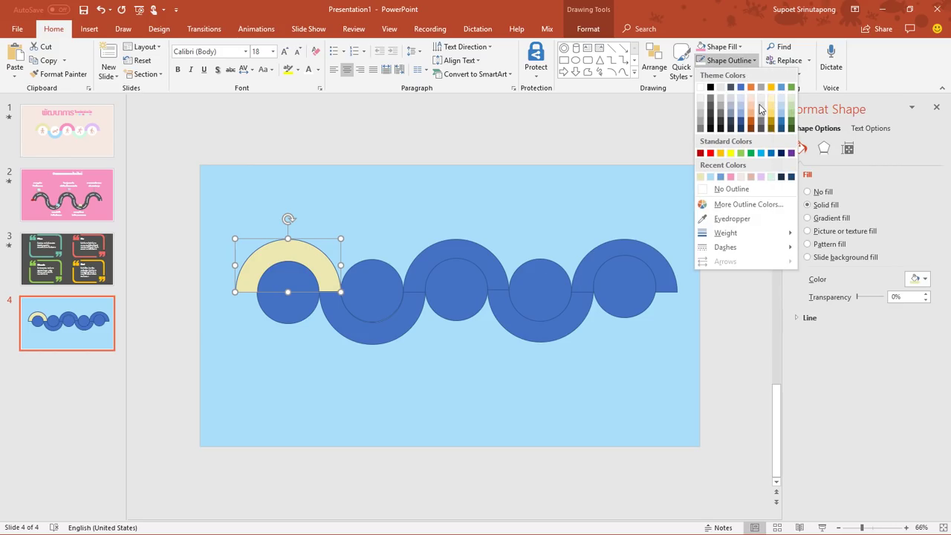
pyautogui.click(747, 190)
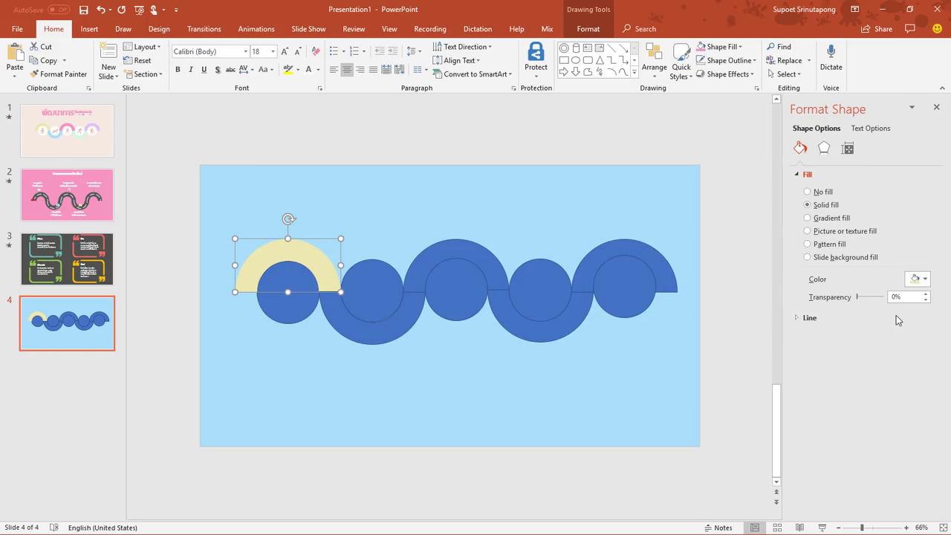
pyautogui.click(396, 322)
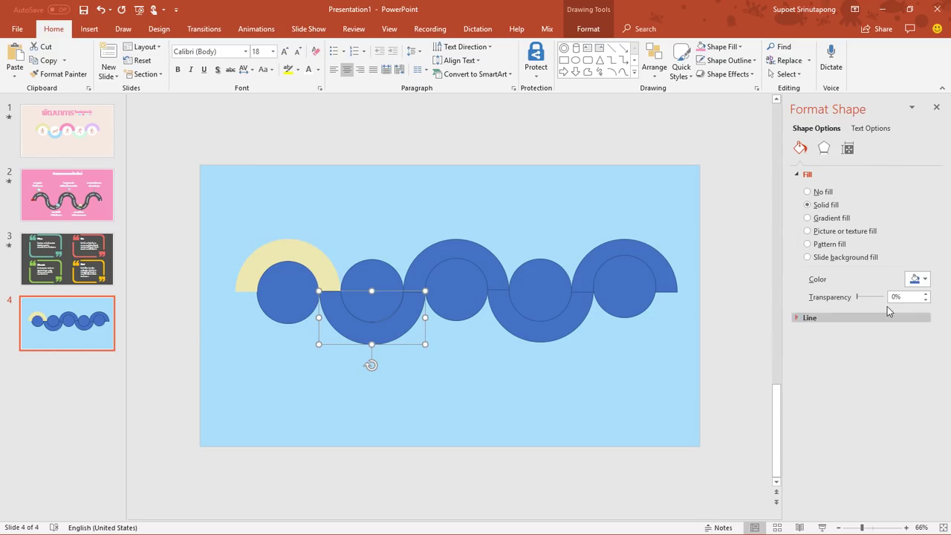
pyautogui.click(925, 281)
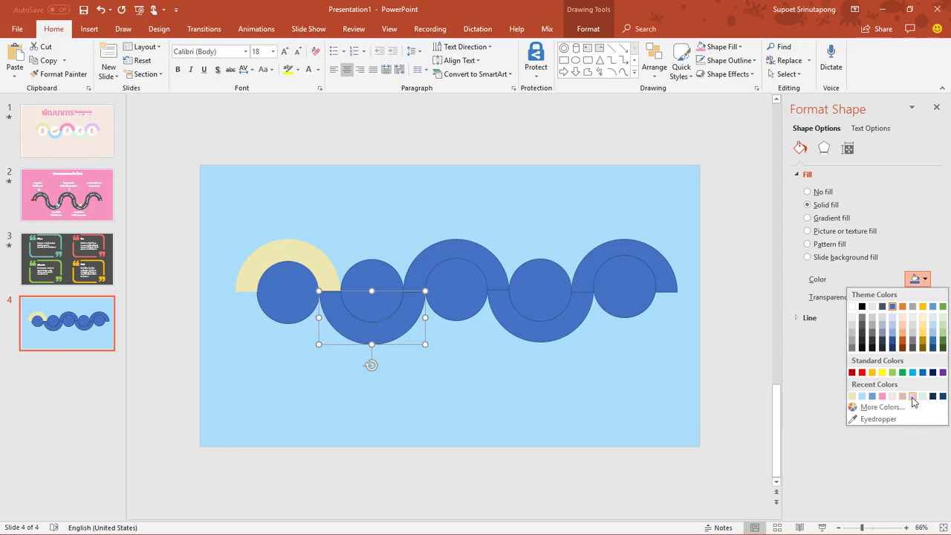
pyautogui.click(912, 396)
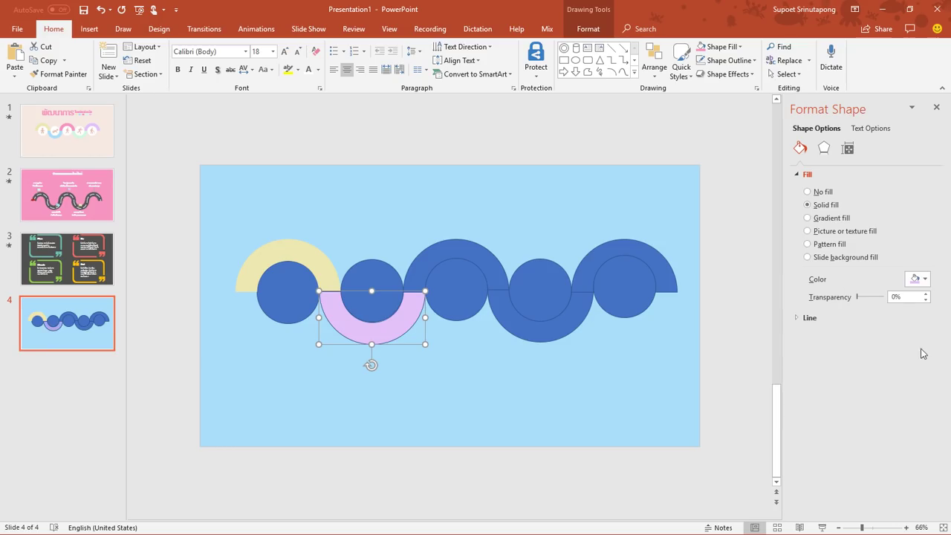
pyautogui.click(727, 60)
pyautogui.click(731, 189)
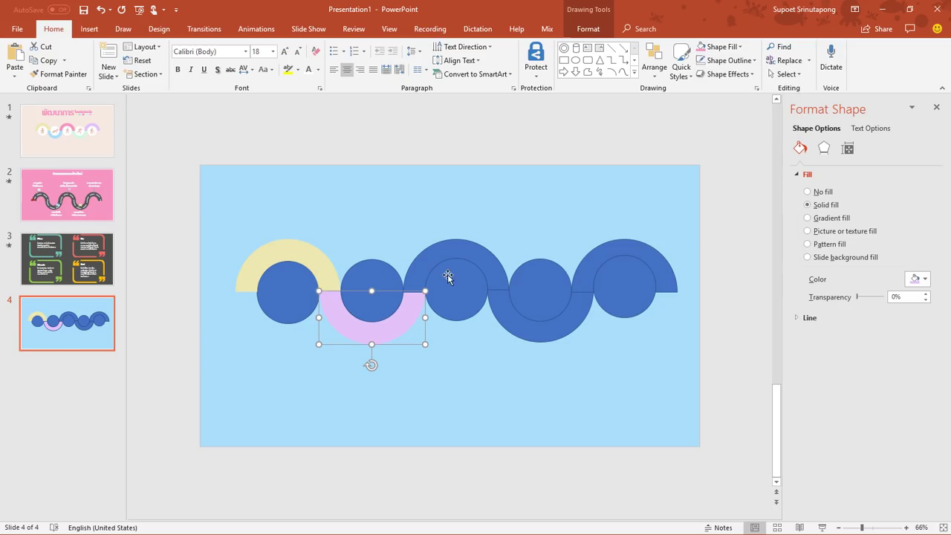
# - Fill the middle upper arch pink, the next lower arch green and the rightmost arch light purple
pyautogui.click(476, 250)
pyautogui.click(925, 279)
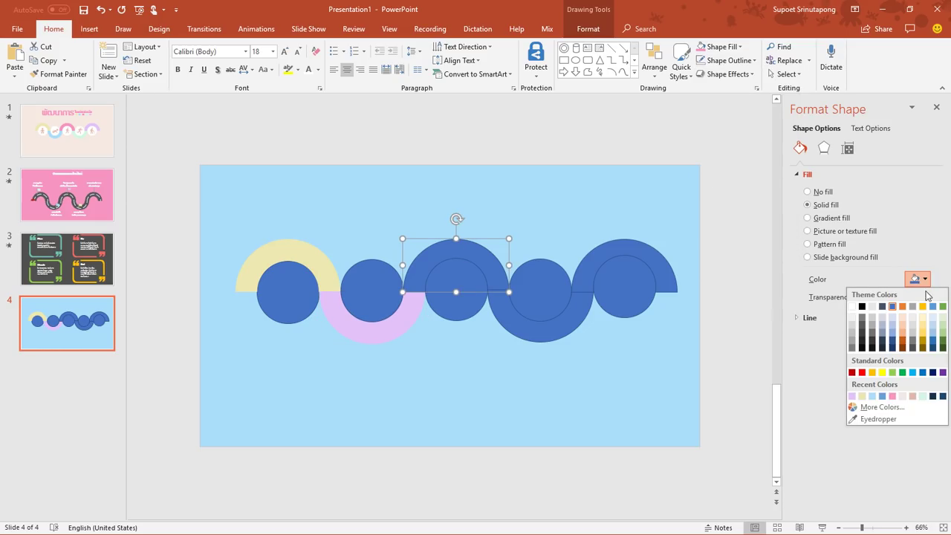
pyautogui.click(894, 397)
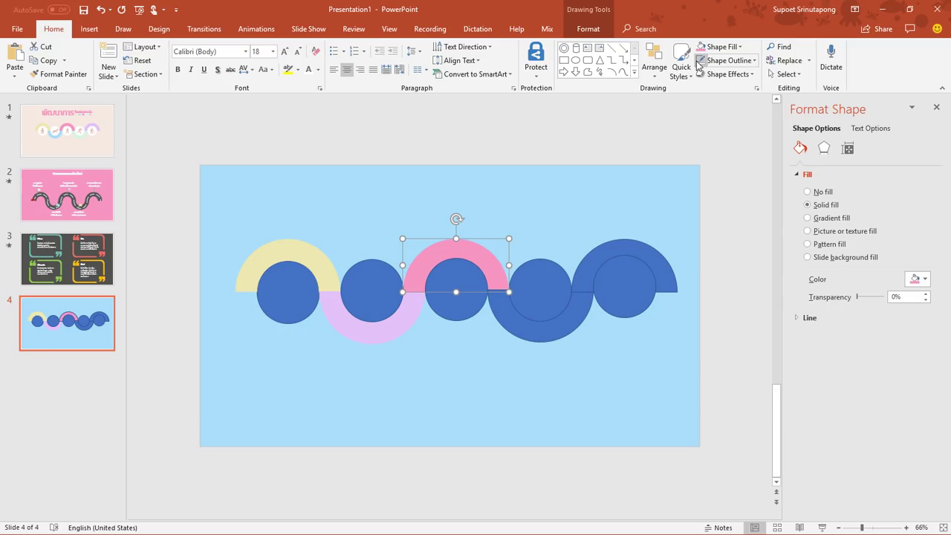
pyautogui.click(567, 323)
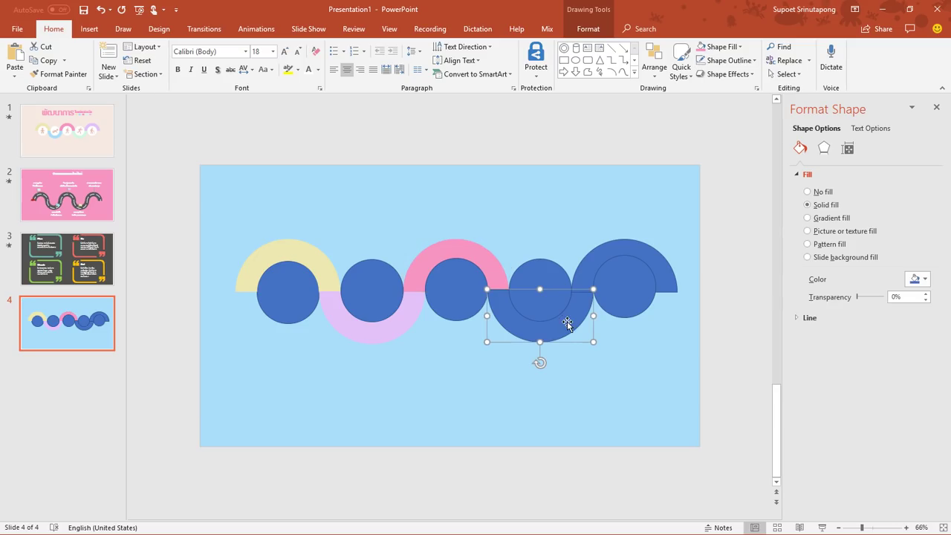
pyautogui.click(724, 50)
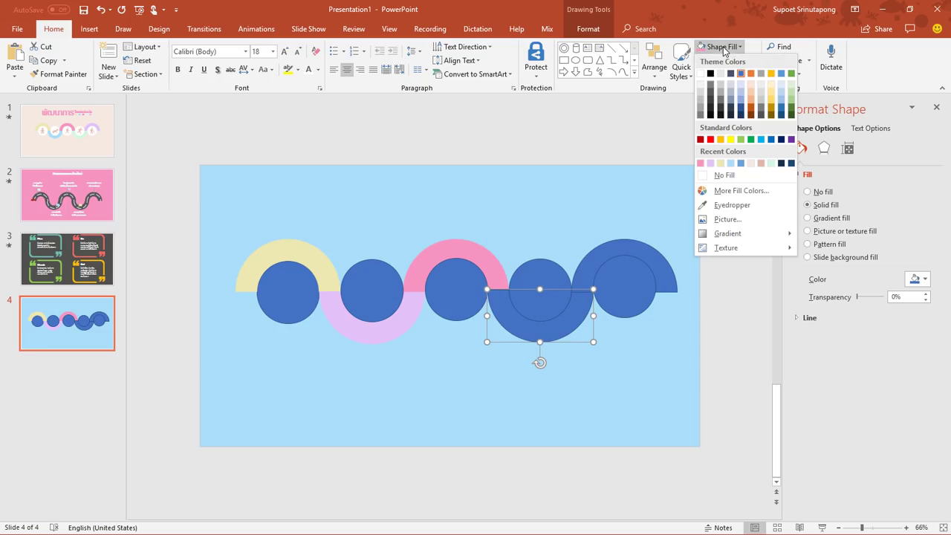
pyautogui.click(724, 175)
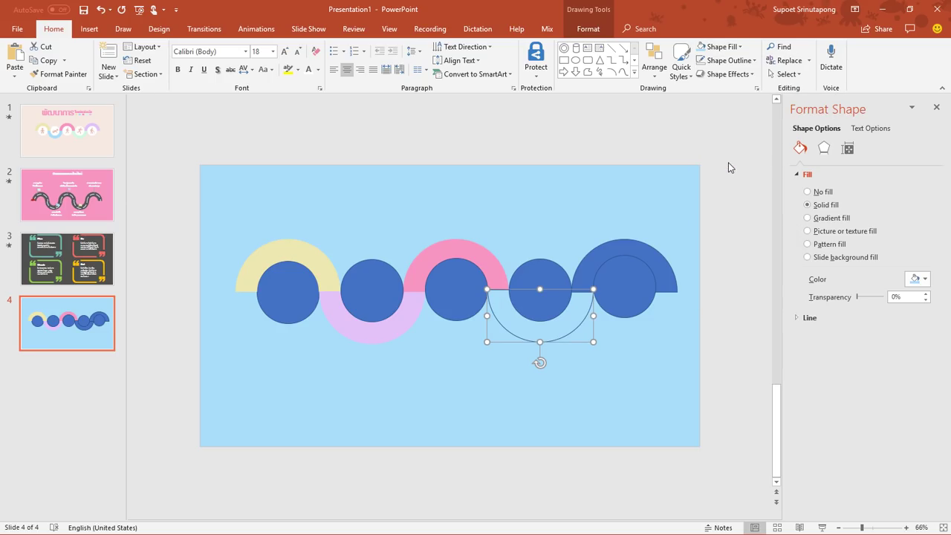
pyautogui.click(719, 46)
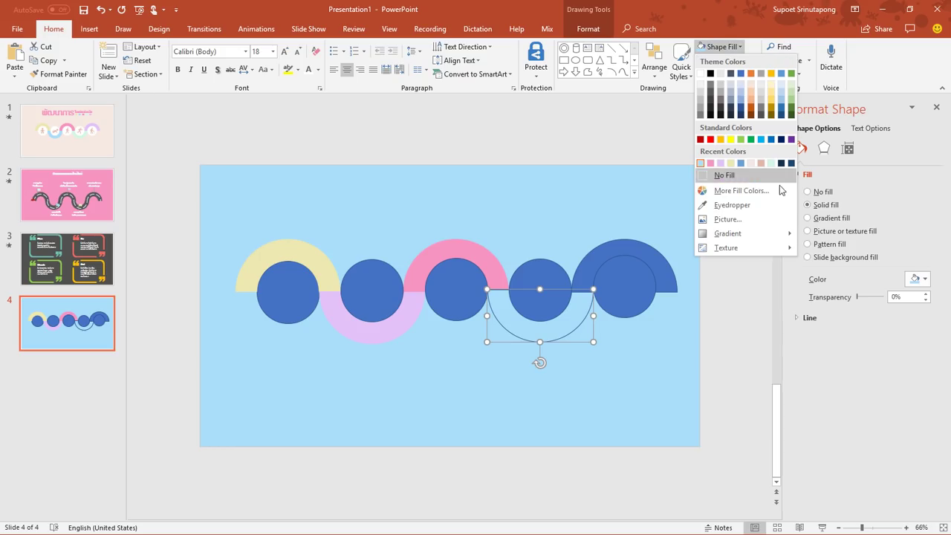
pyautogui.click(742, 139)
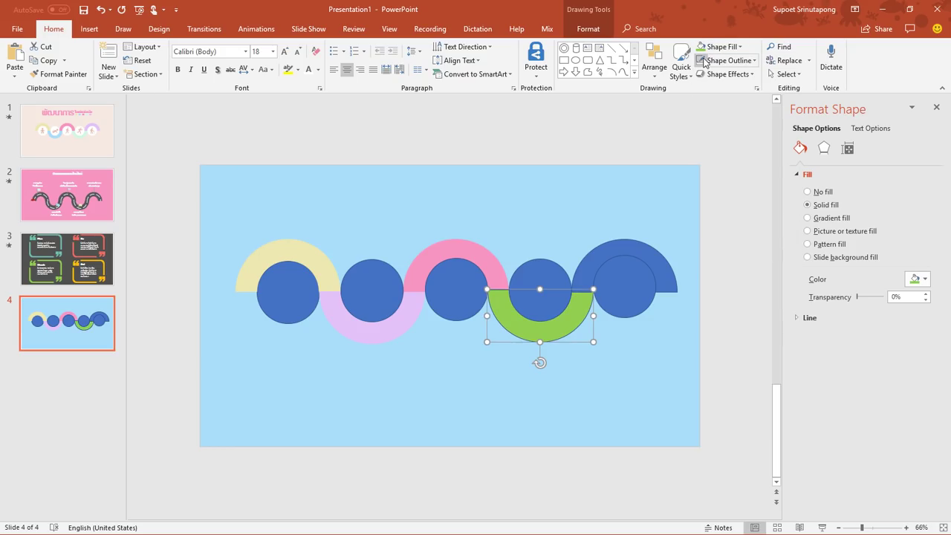
pyautogui.click(647, 255)
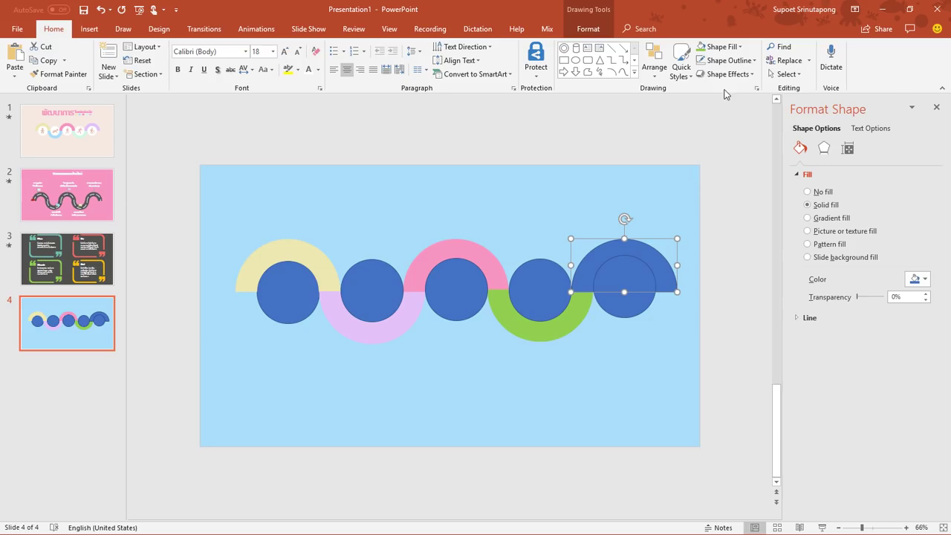
pyautogui.click(724, 46)
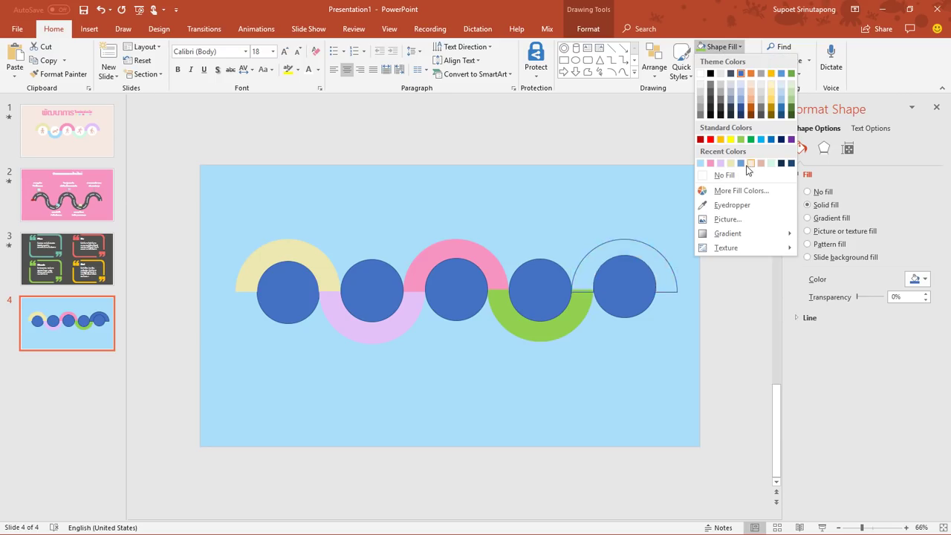
pyautogui.click(720, 165)
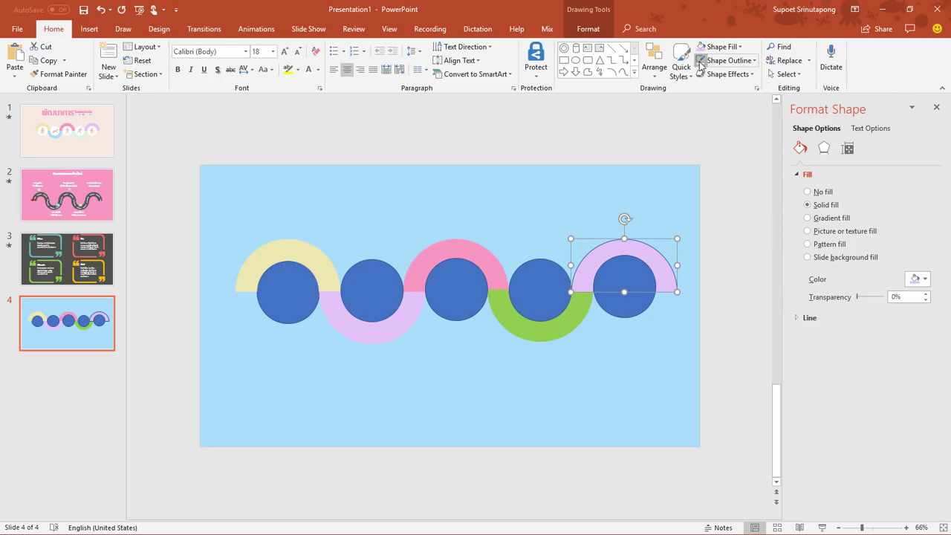
pyautogui.click(751, 265)
# - Make all five circles white with an outer drop shadow
pyautogui.click(280, 299)
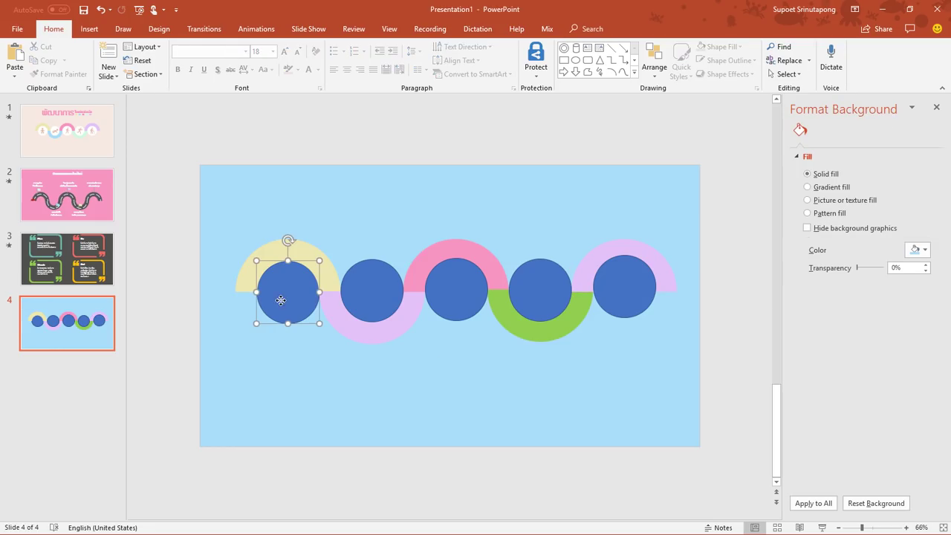
pyautogui.keyDown('shift'); pyautogui.click(372, 293); pyautogui.keyUp('shift')
pyautogui.keyDown('shift'); pyautogui.click(462, 295); pyautogui.keyUp('shift')
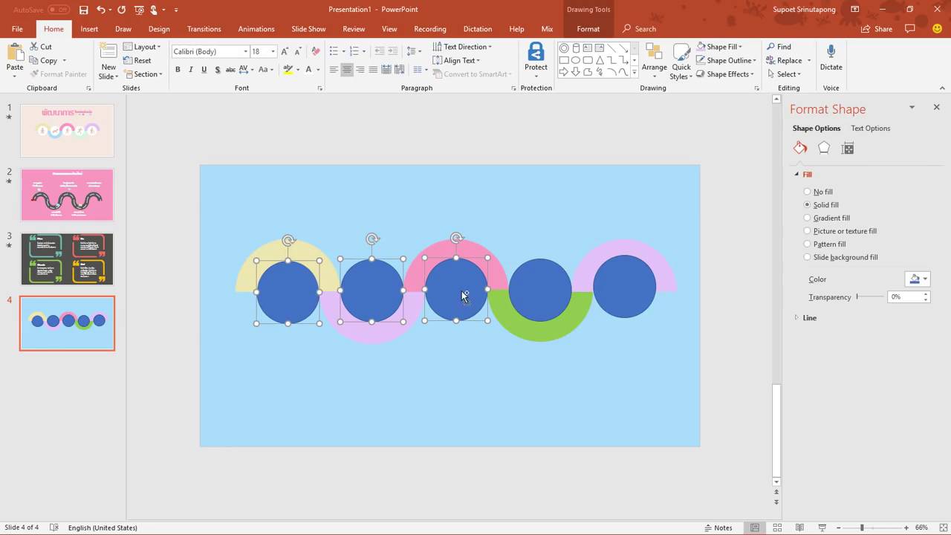
pyautogui.keyDown('shift'); pyautogui.click(551, 289); pyautogui.keyUp('shift')
pyautogui.keyDown('shift'); pyautogui.click(621, 297); pyautogui.keyUp('shift')
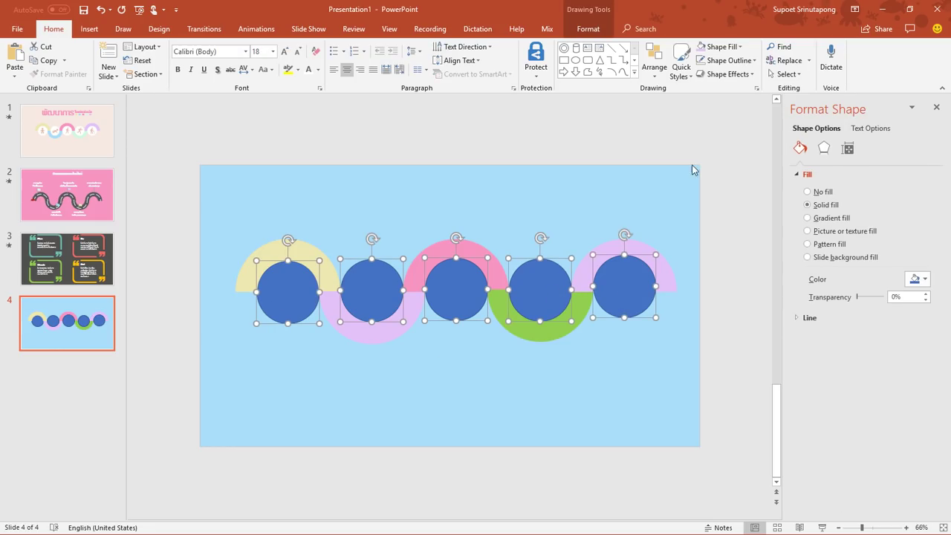
pyautogui.click(727, 51)
pyautogui.click(703, 72)
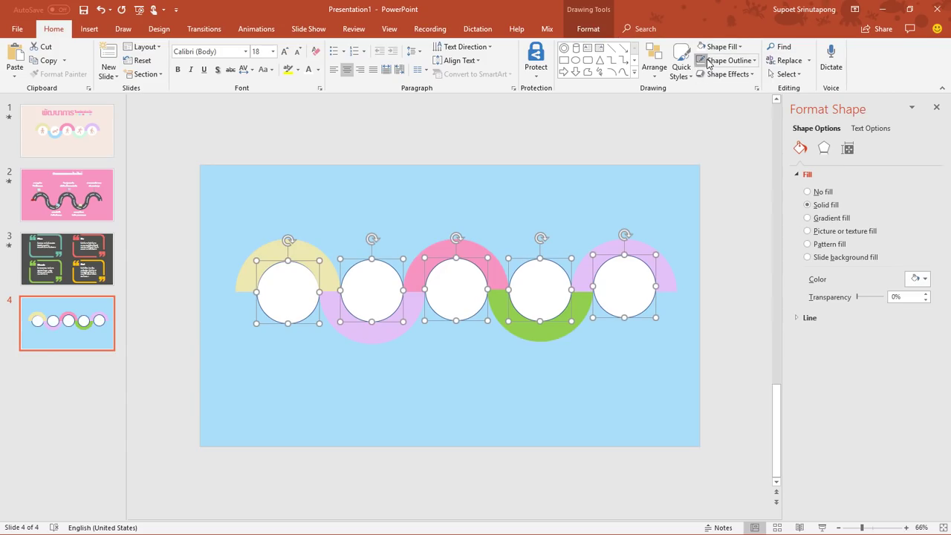
pyautogui.click(729, 74)
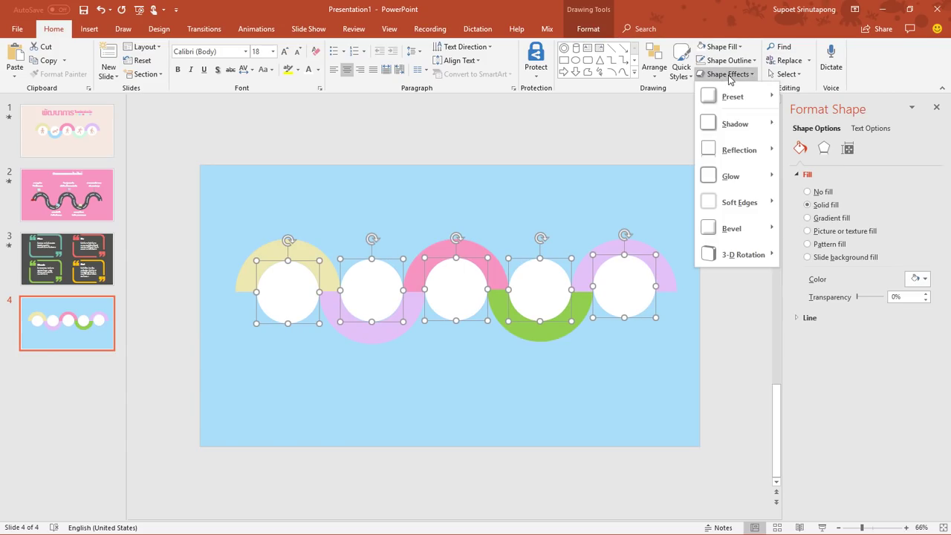
pyautogui.moveTo(740, 128)
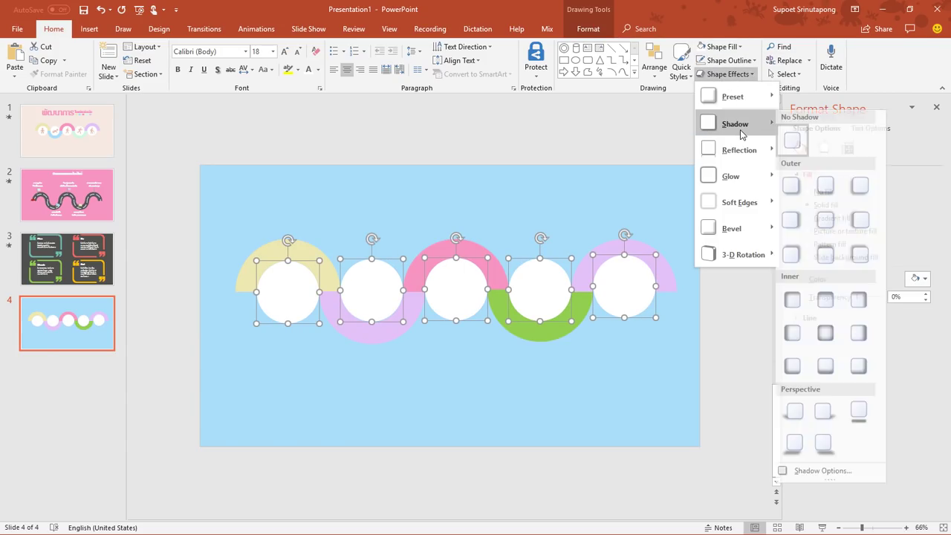
pyautogui.click(797, 192)
pyautogui.click(717, 361)
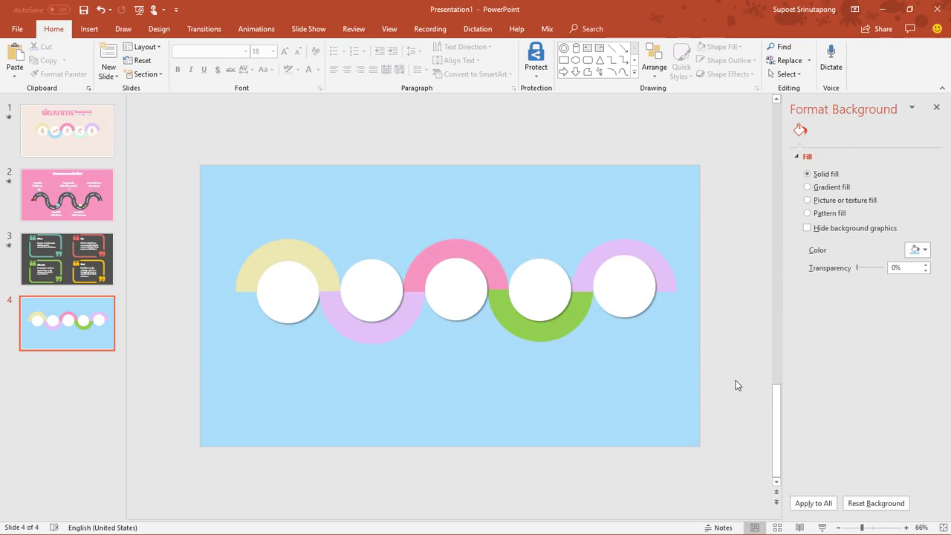
# - Select the whole wave and move it slightly lower on the slide
pyautogui.moveTo(733, 380); pyautogui.dragTo(187, 208)
pyautogui.moveTo(458, 246); pyautogui.dragTo(453, 259)
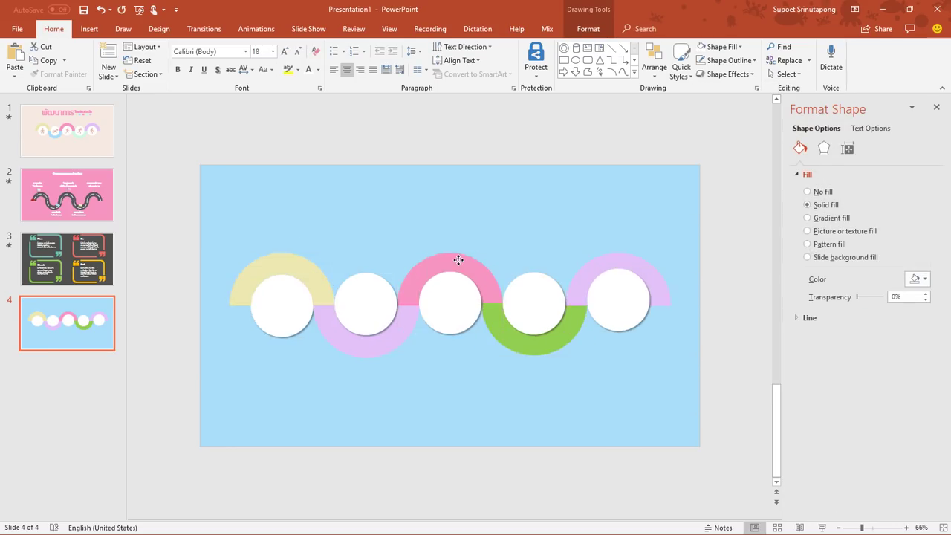
pyautogui.click(936, 107)
# - Zoom to 100% and insert the disc, chat-bubbles and target icons from the Icons library
pyautogui.click(856, 289)
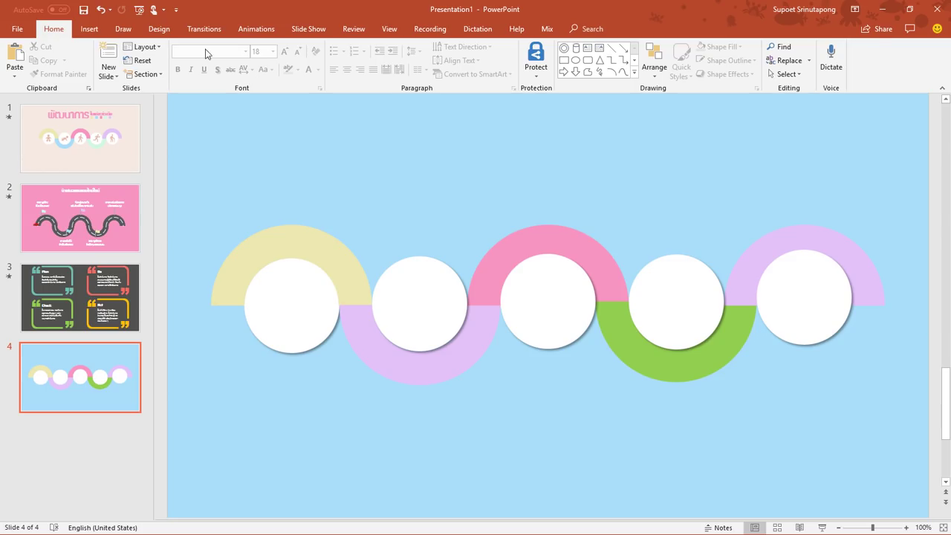
pyautogui.click(94, 30)
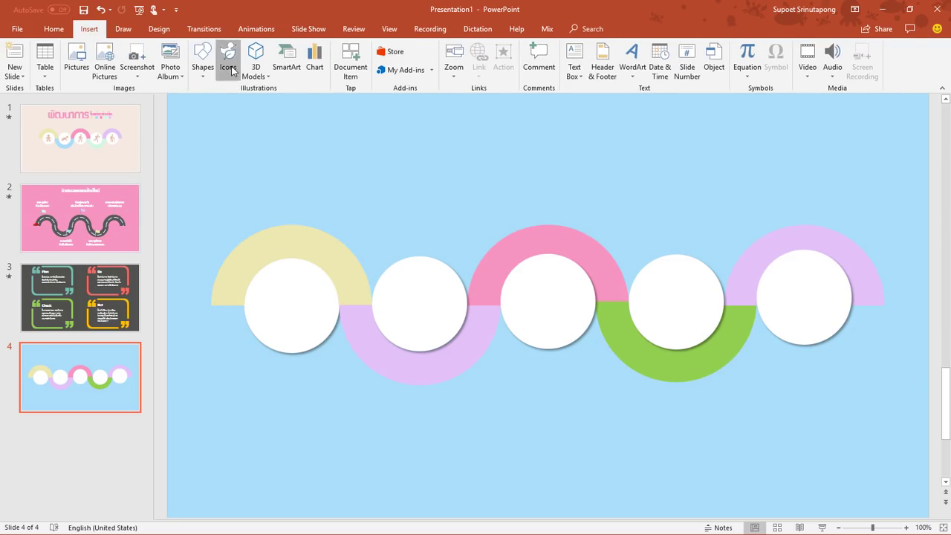
pyautogui.click(228, 67)
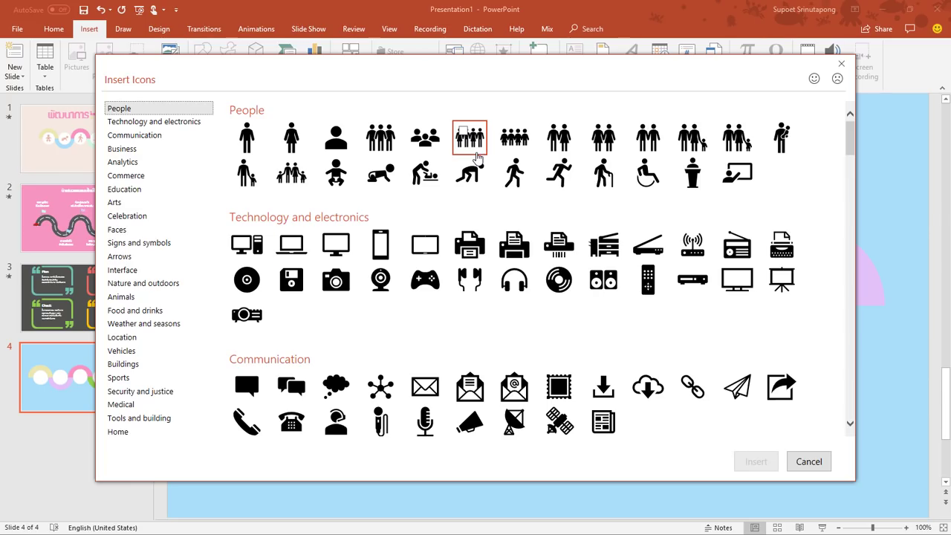
pyautogui.click(247, 279)
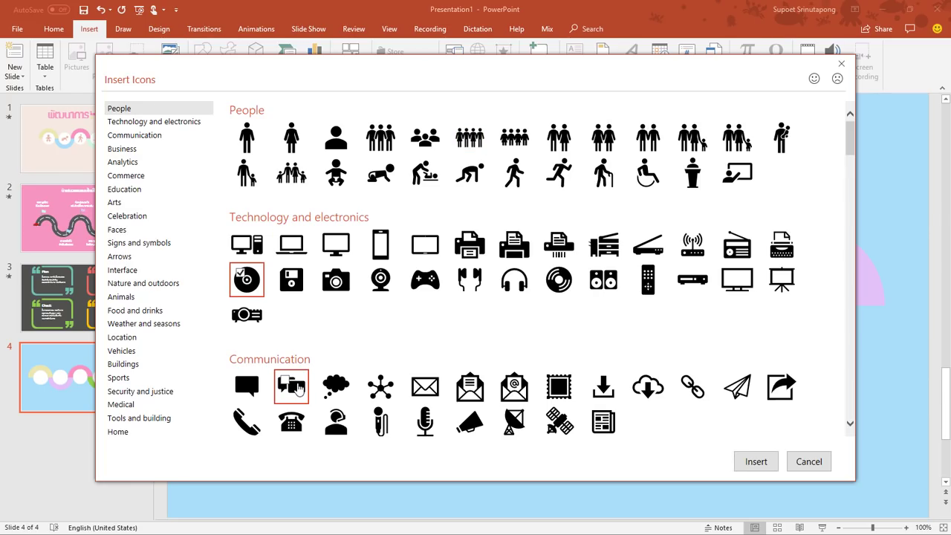
pyautogui.click(520, 390)
pyautogui.scroll(-3, 530, 396)
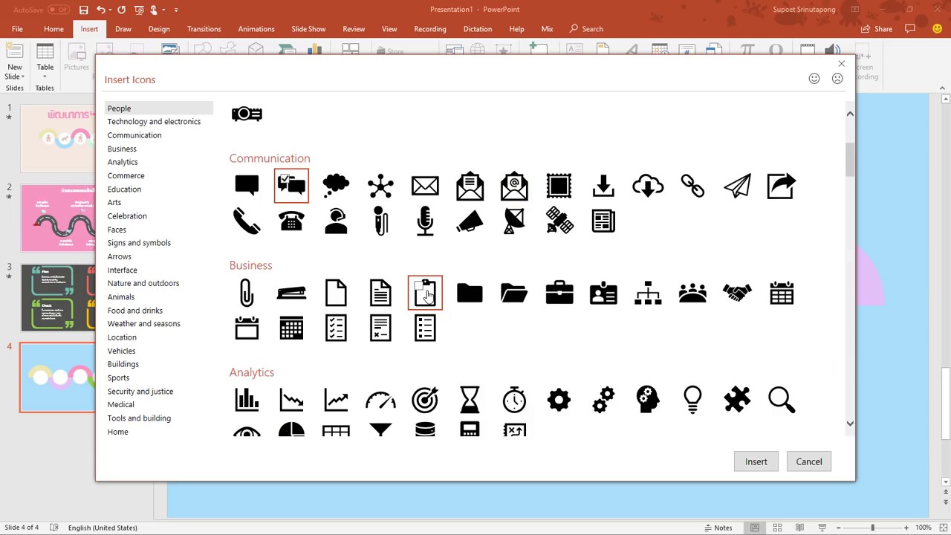
pyautogui.scroll(-3, 586, 349)
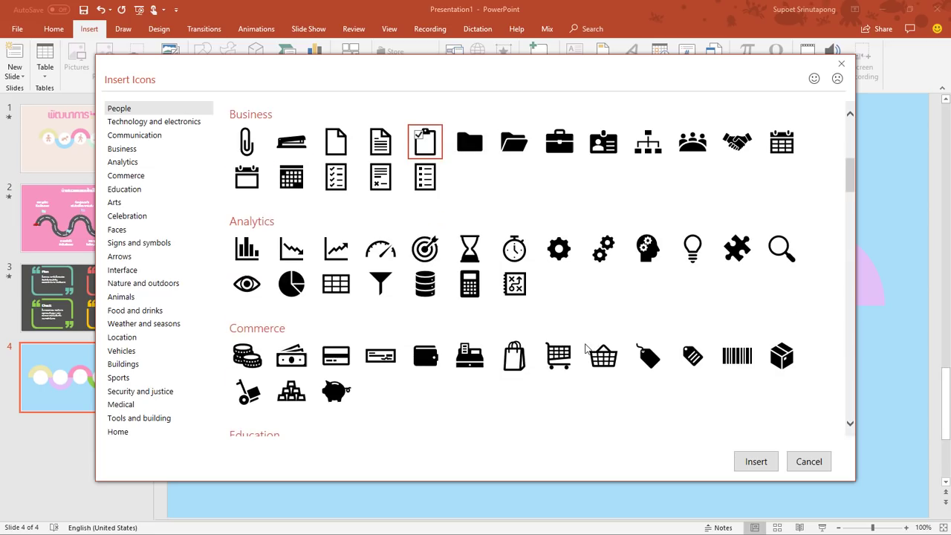
pyautogui.click(422, 251)
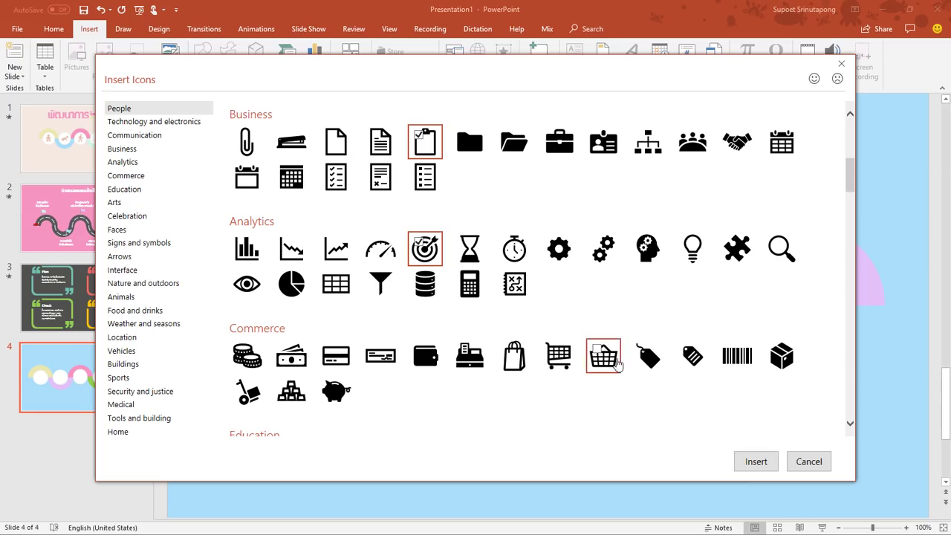
pyautogui.click(755, 470)
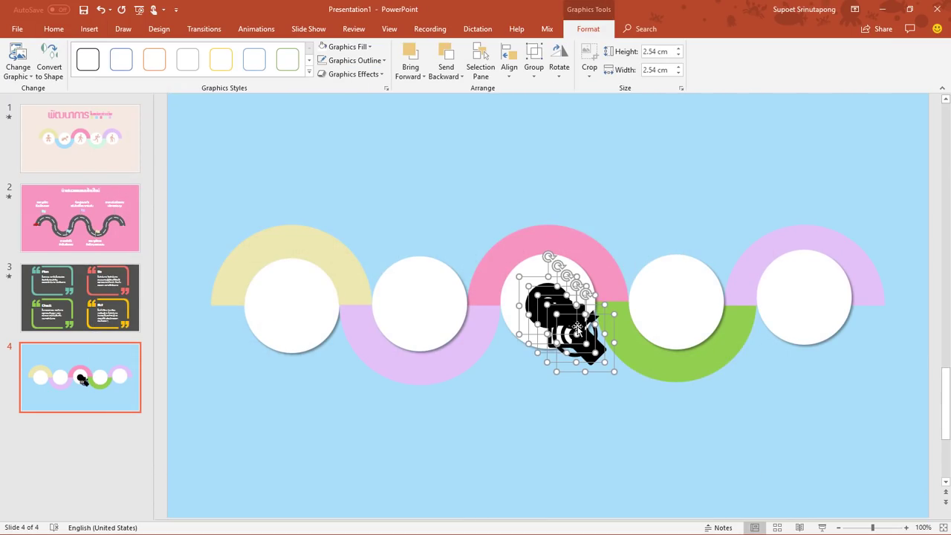
# - Enlarge the inserted icons, fill them blue, and resize the tag icon with them
pyautogui.moveTo(613, 371)
pyautogui.mouseDown()
pyautogui.moveTo(673, 431)
pyautogui.moveTo(652, 408)
pyautogui.mouseUp()
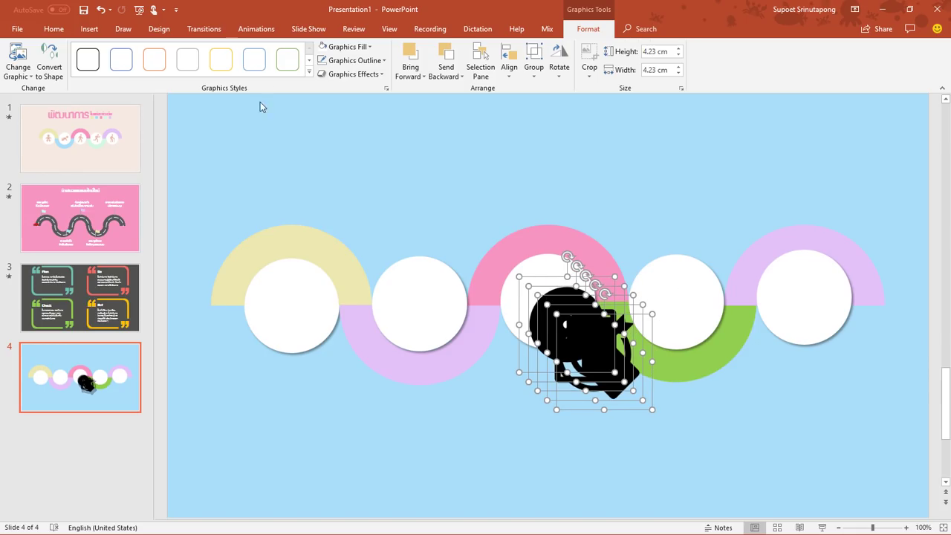
pyautogui.click(367, 49)
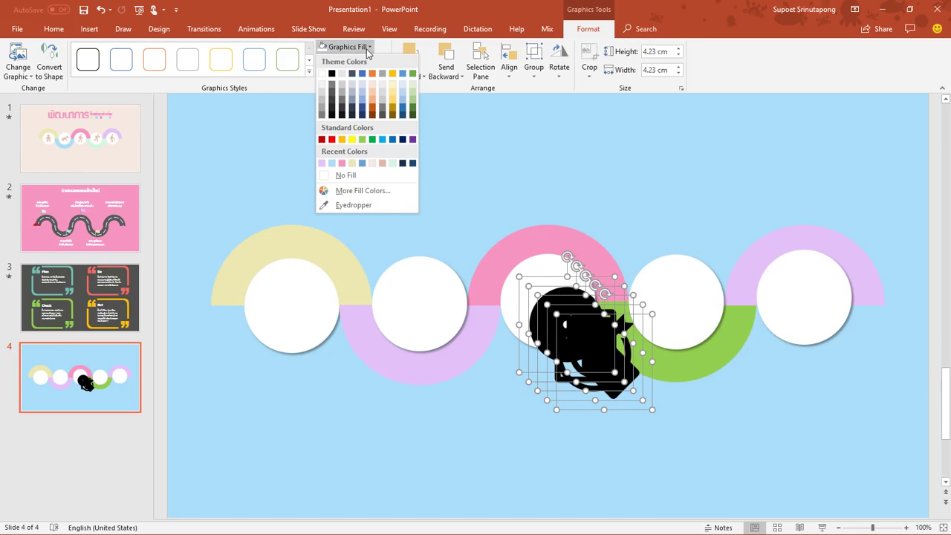
pyautogui.click(362, 163)
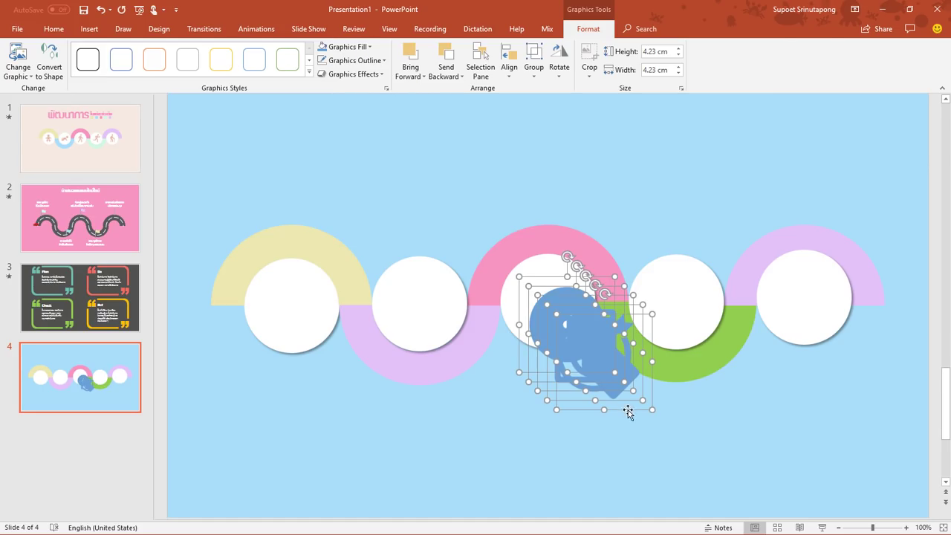
pyautogui.click(673, 393)
pyautogui.moveTo(609, 364)
pyautogui.mouseDown()
pyautogui.moveTo(821, 299)
pyautogui.moveTo(824, 315)
pyautogui.moveTo(661, 451)
pyautogui.mouseUp()
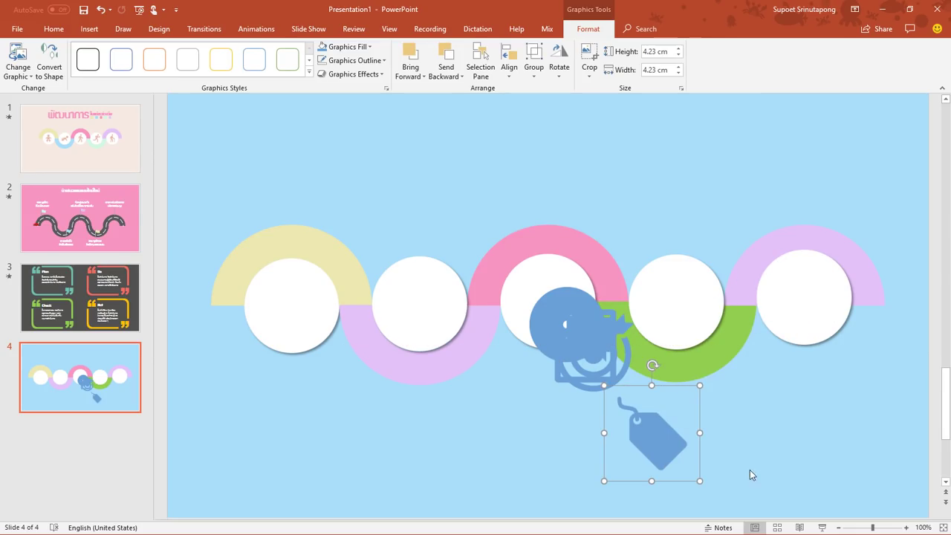
pyautogui.moveTo(768, 490); pyautogui.dragTo(521, 278)
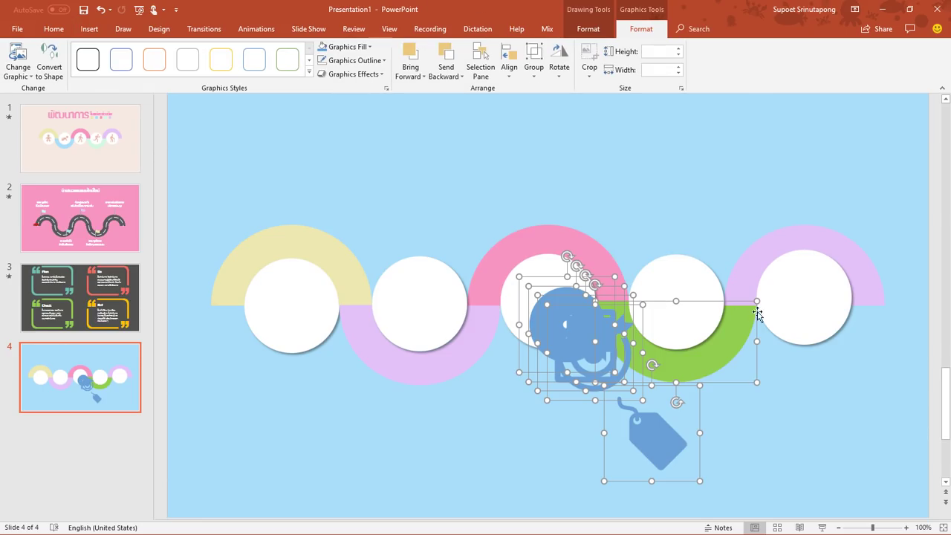
pyautogui.keyDown('shift'); pyautogui.click(731, 356); pyautogui.keyUp('shift')
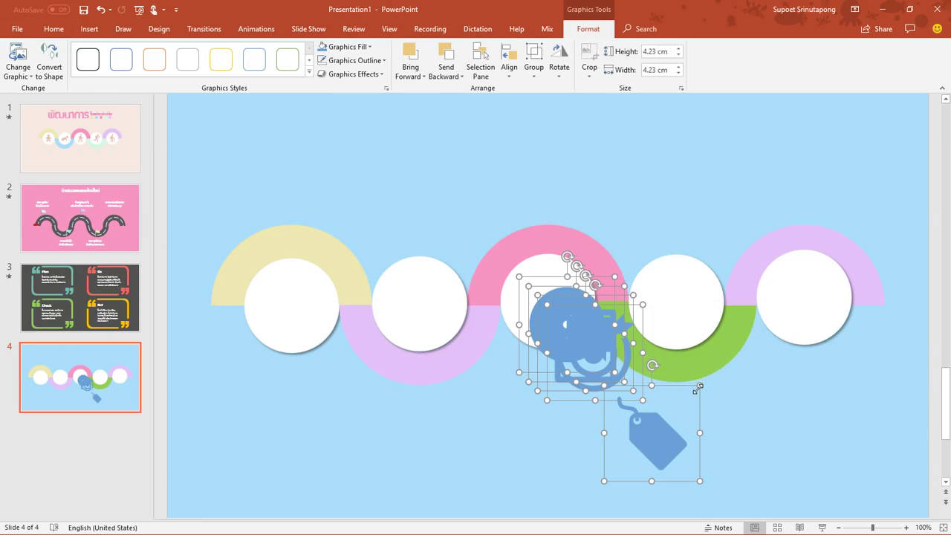
pyautogui.moveTo(696, 389); pyautogui.dragTo(683, 394)
pyautogui.click(746, 448)
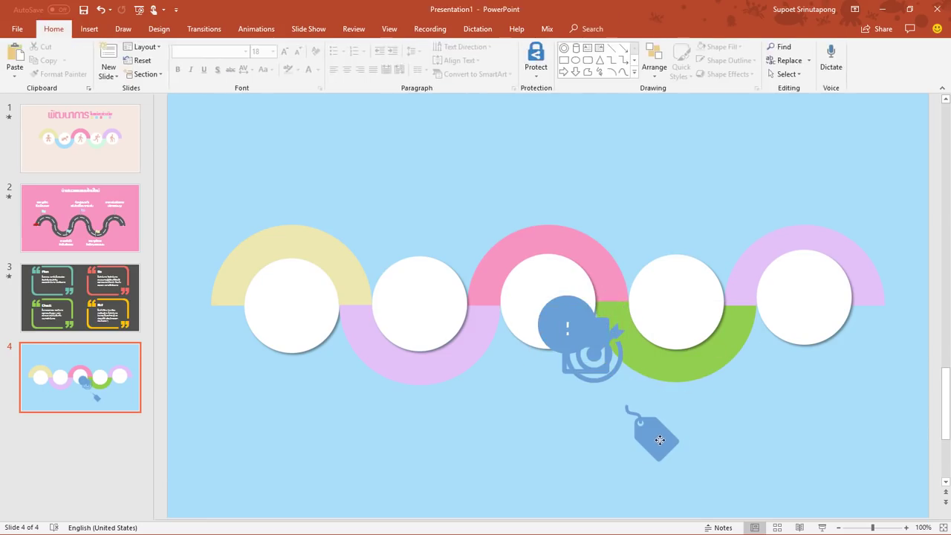
# - Place the tag, target, clipboard, chat-bubble and disc icons into the five white circles
pyautogui.moveTo(660, 440); pyautogui.dragTo(819, 298)
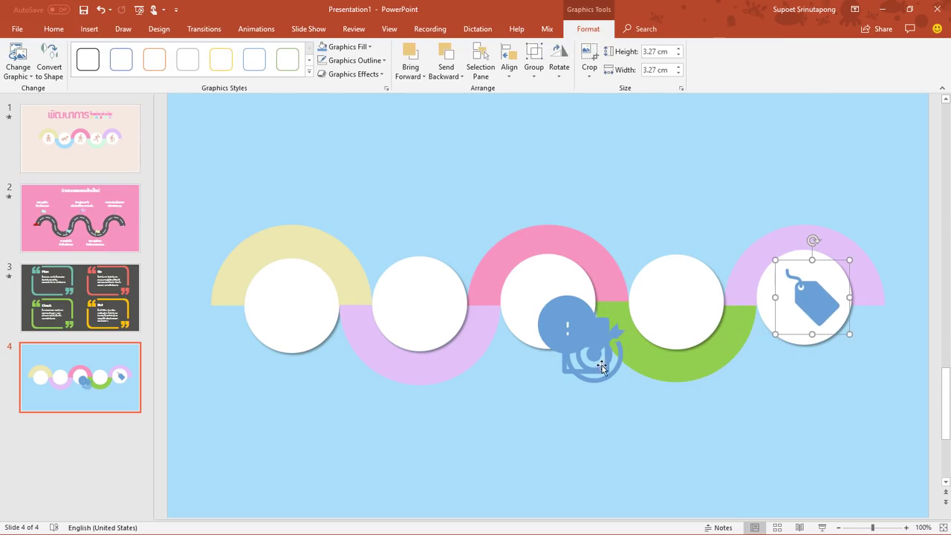
pyautogui.moveTo(602, 367); pyautogui.dragTo(679, 317)
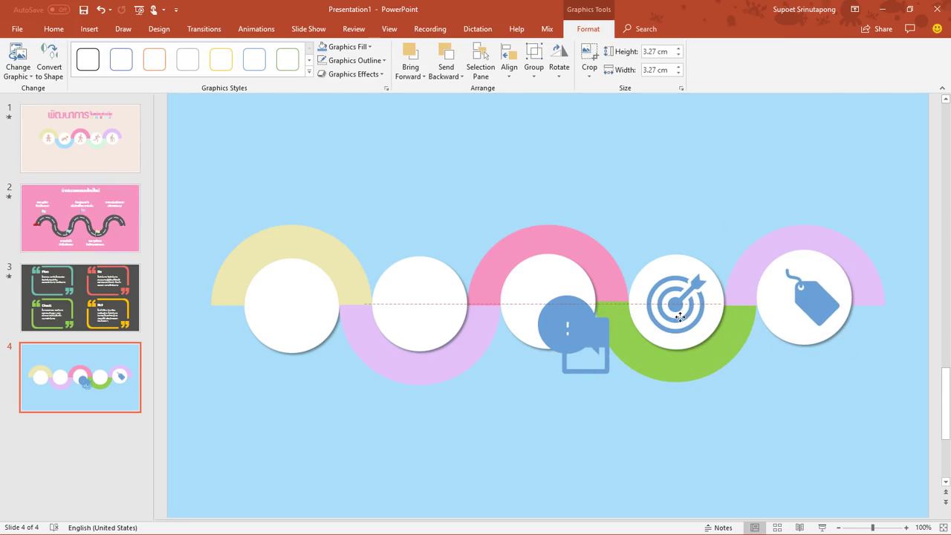
pyautogui.moveTo(599, 362); pyautogui.dragTo(432, 324)
pyautogui.click(583, 338)
pyautogui.moveTo(586, 340); pyautogui.dragTo(309, 321)
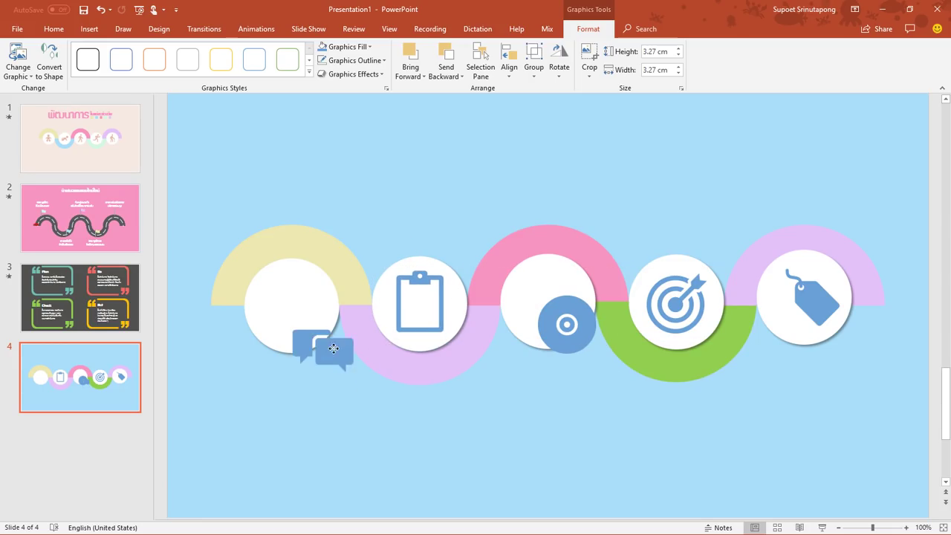
pyautogui.moveTo(573, 340); pyautogui.dragTo(553, 313)
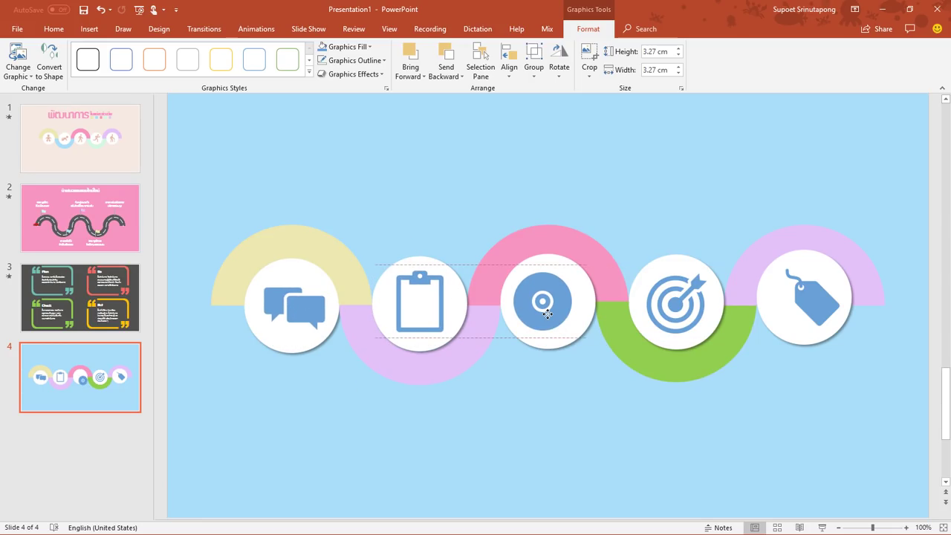
pyautogui.click(783, 399)
pyautogui.scroll(-2, 784, 400)
pyautogui.scroll(-1, 784, 399)
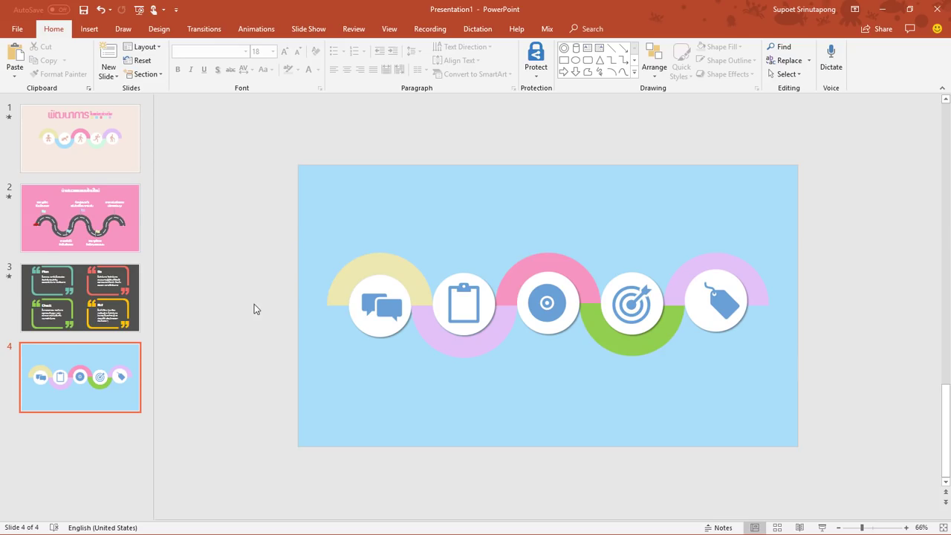
pyautogui.click(115, 230)
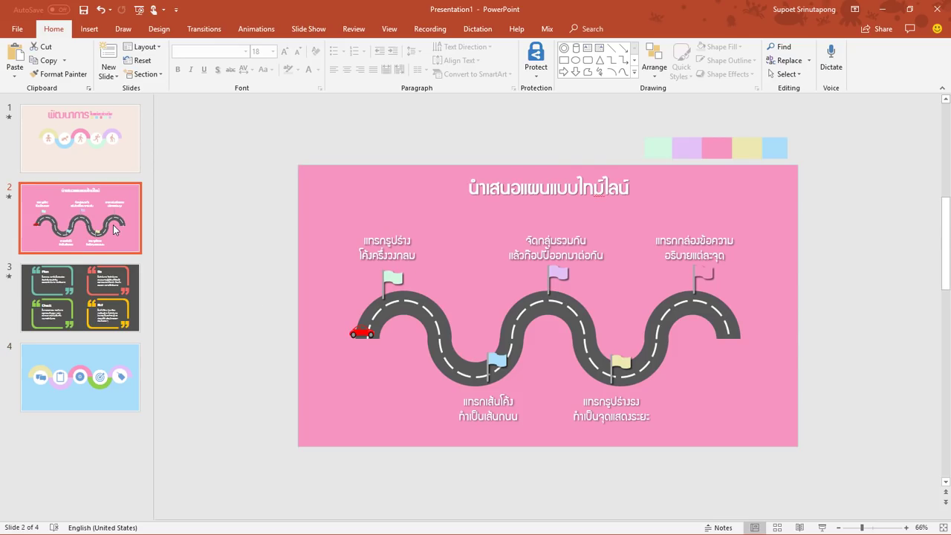
pyautogui.click(120, 372)
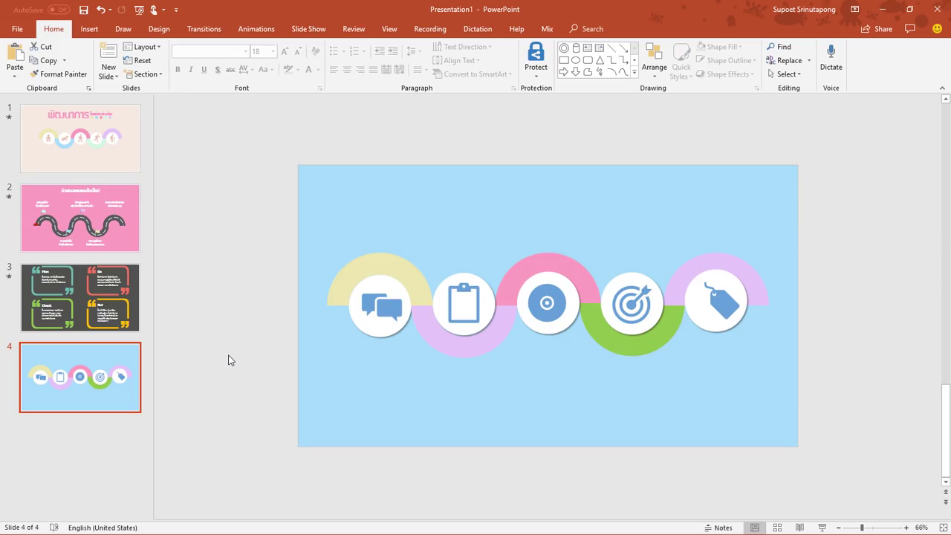
pyautogui.click(372, 270)
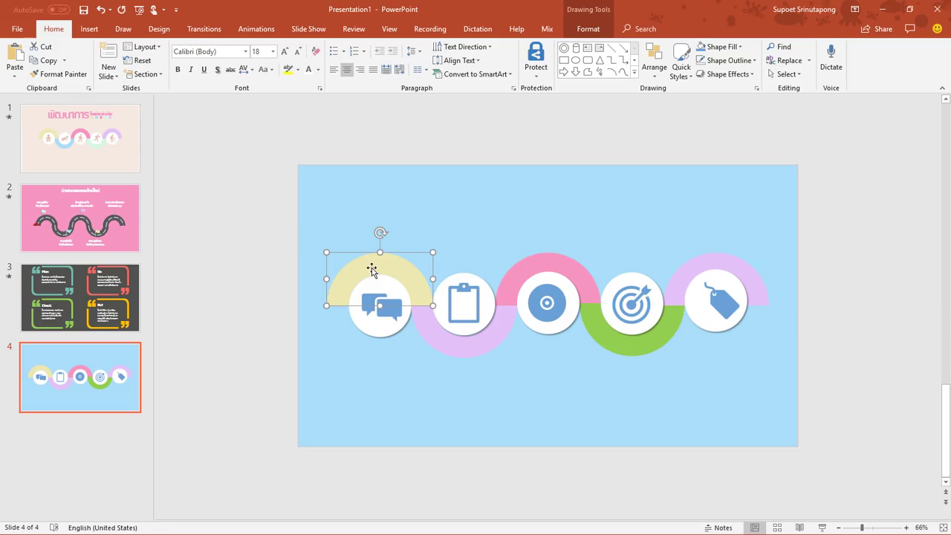
# - Insert slide 5, paste the copied arc, refill it dark grey and shift it slightly right
pyautogui.click(120, 429)
pyautogui.press('Return')
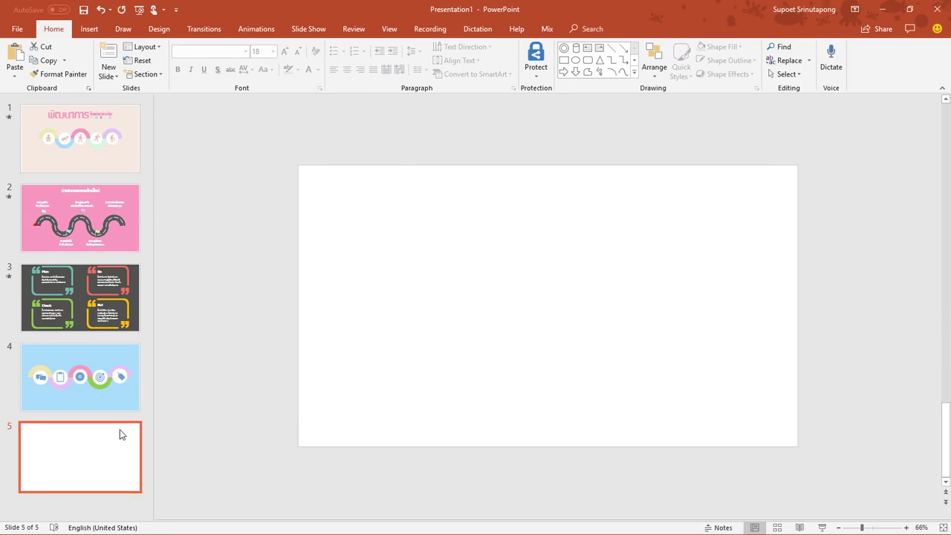
pyautogui.hotkey('ctrl', 'v')
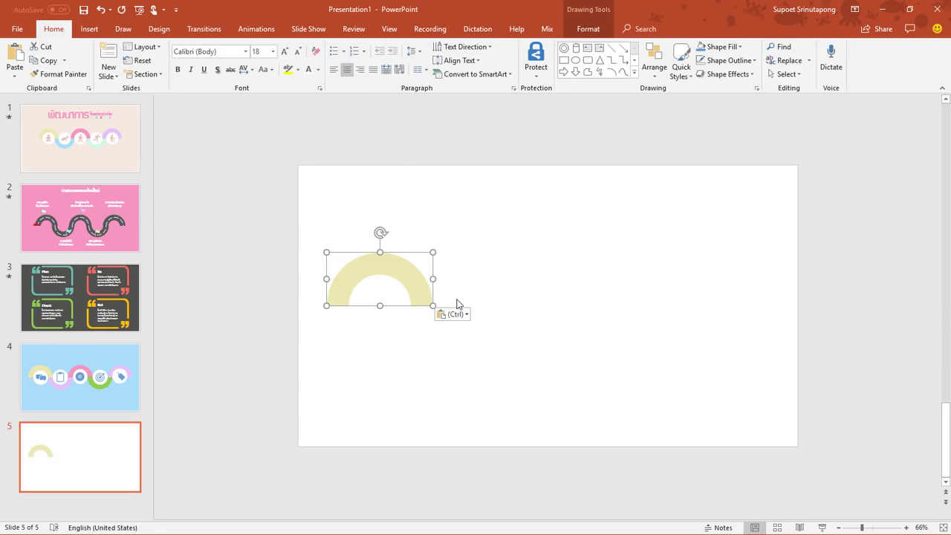
pyautogui.click(722, 47)
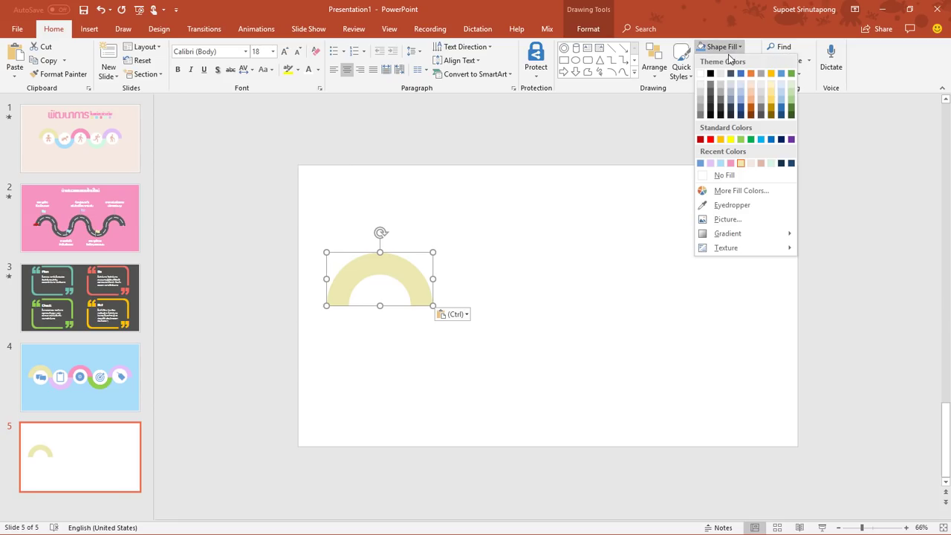
pyautogui.click(711, 100)
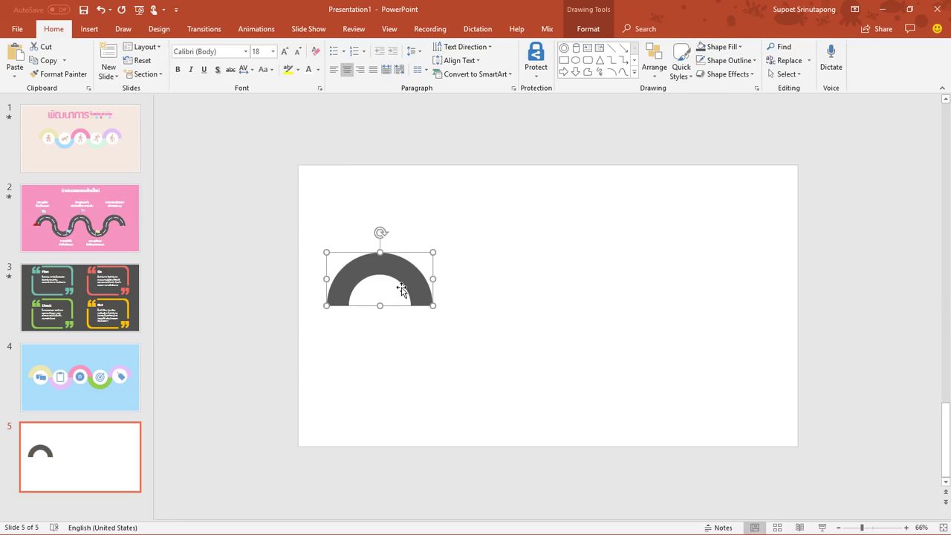
pyautogui.moveTo(402, 290); pyautogui.dragTo(450, 275)
pyautogui.scroll(3, 510, 306)
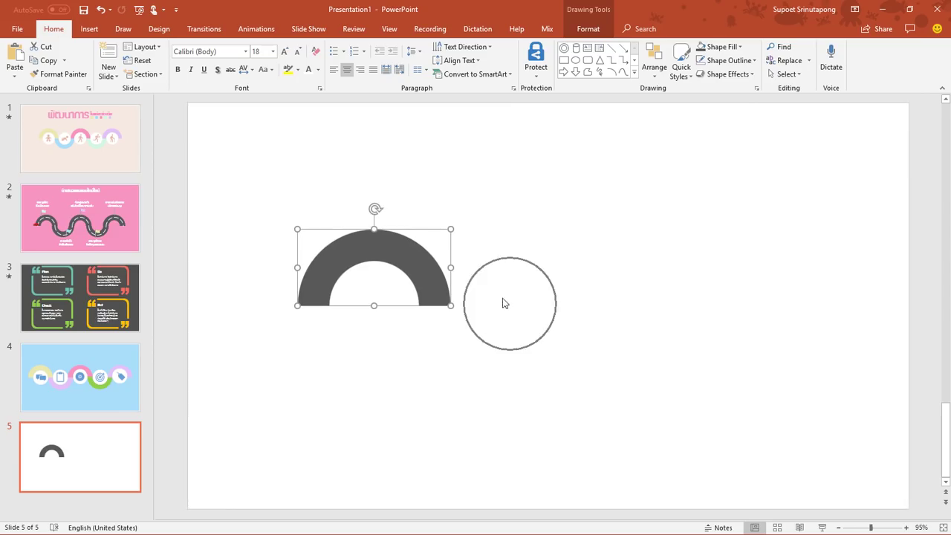
pyautogui.click(106, 240)
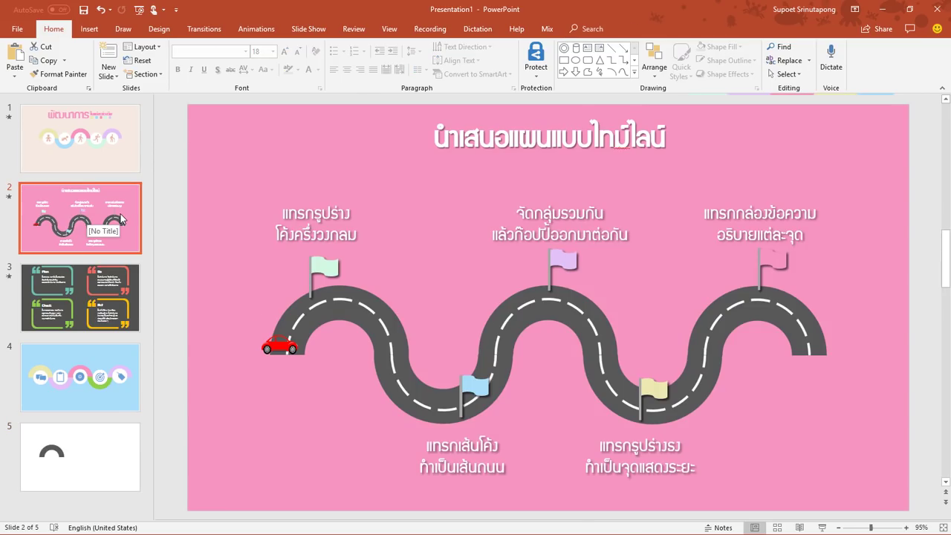
pyautogui.click(117, 461)
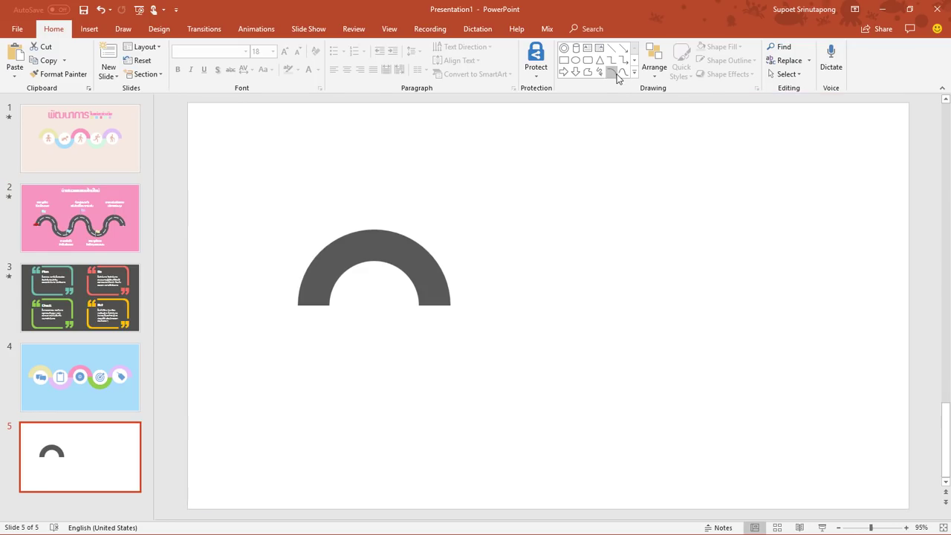
# - Draw a thin arc, lay it over the grey half-ring and widen it on both sides
pyautogui.click(634, 74)
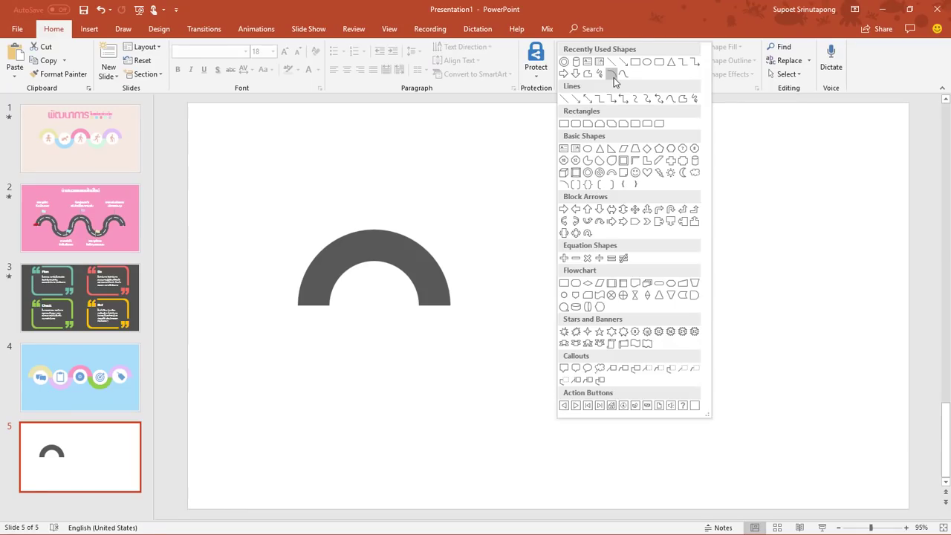
pyautogui.click(609, 72)
pyautogui.moveTo(487, 278); pyautogui.dragTo(579, 375)
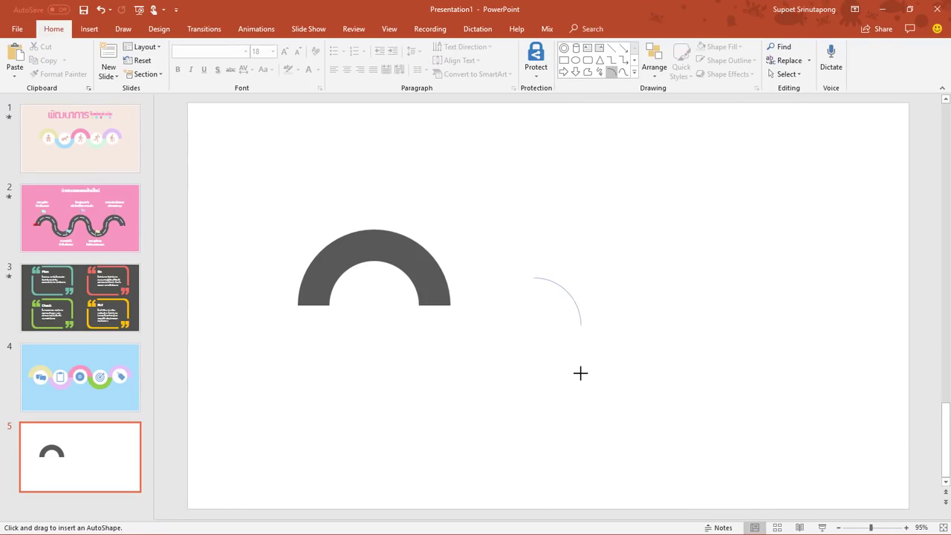
pyautogui.moveTo(528, 281)
pyautogui.mouseDown()
pyautogui.moveTo(528, 304)
pyautogui.moveTo(513, 311)
pyautogui.mouseUp()
pyautogui.moveTo(487, 349); pyautogui.dragTo(487, 347)
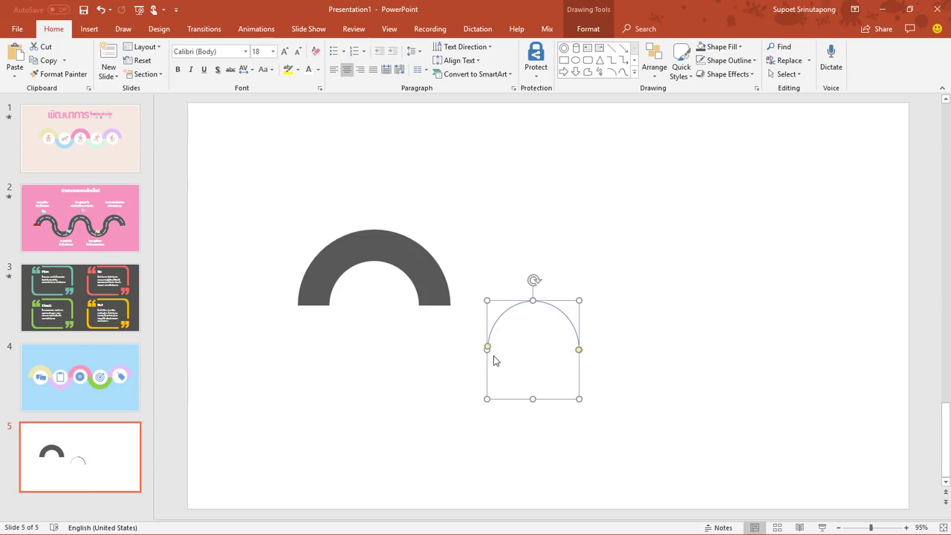
pyautogui.click(487, 347)
pyautogui.moveTo(553, 303); pyautogui.dragTo(387, 246)
pyautogui.scroll(3, 438, 269)
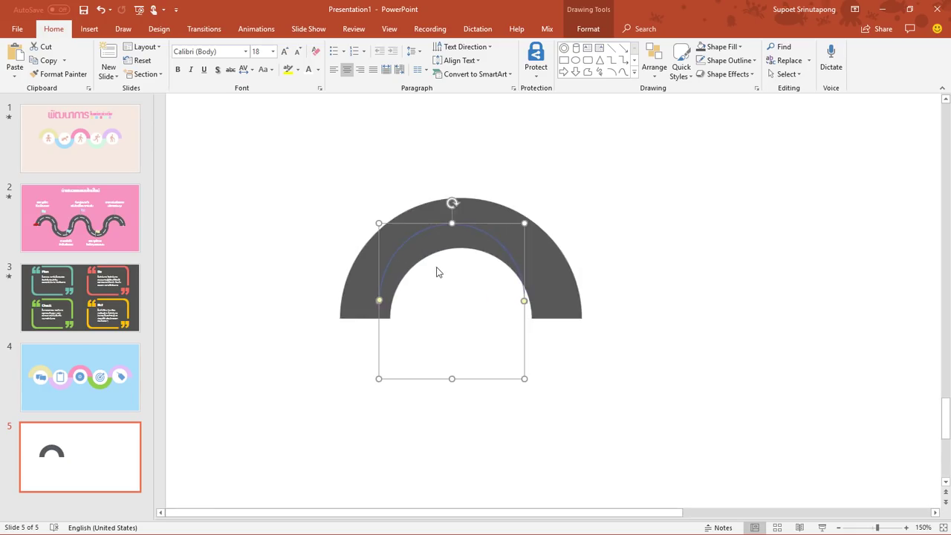
pyautogui.scroll(3, 574, 347)
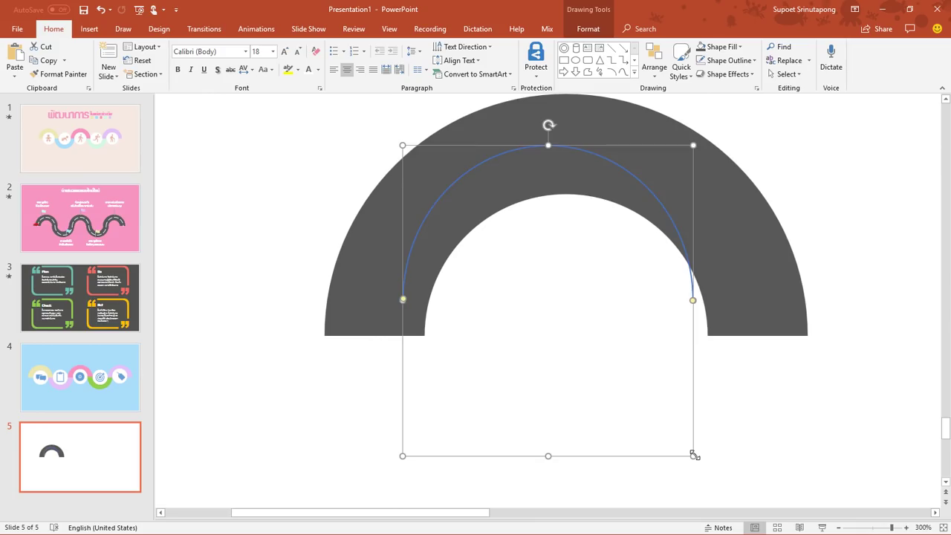
pyautogui.moveTo(694, 456); pyautogui.dragTo(756, 454)
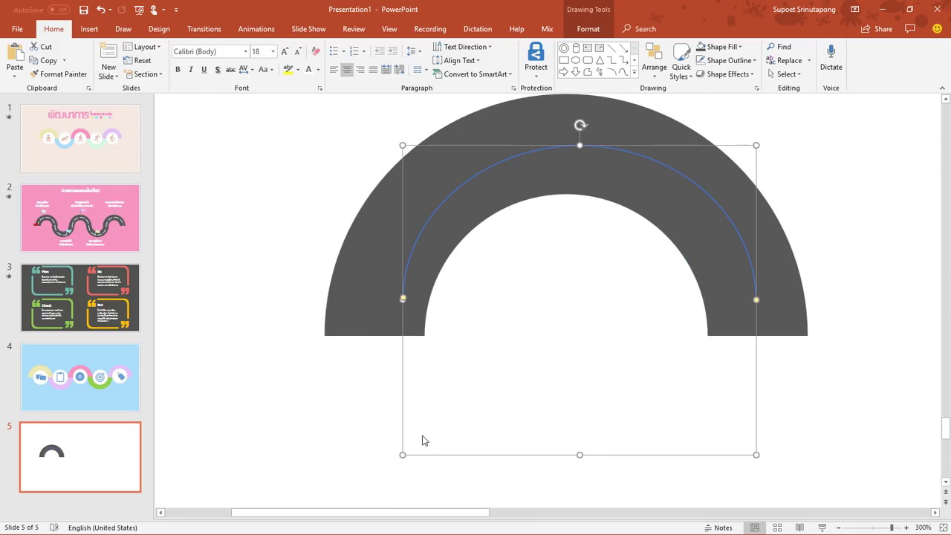
pyautogui.moveTo(402, 456); pyautogui.dragTo(367, 457)
pyautogui.click(562, 466)
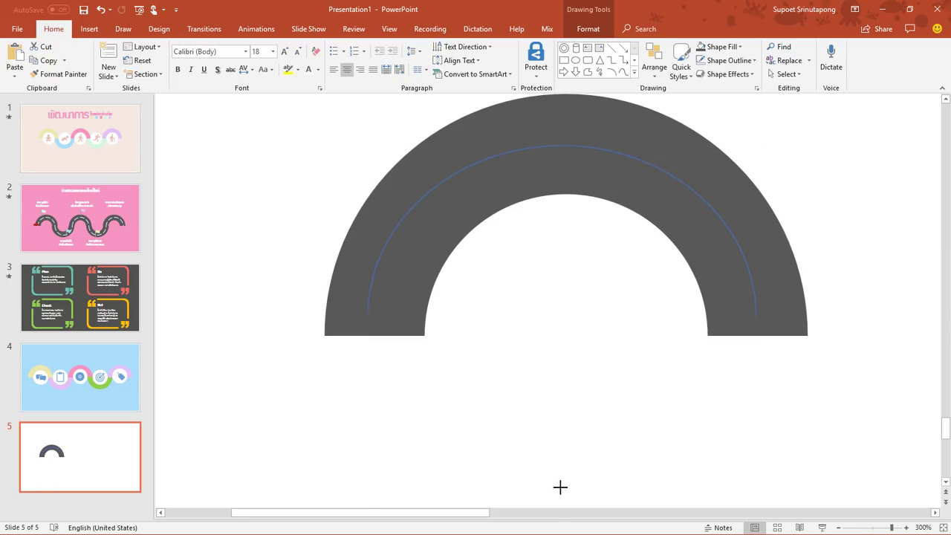
# - Adjust the grey road arc, then nudge the thin arc line down to centre it in the road
pyautogui.click(550, 513)
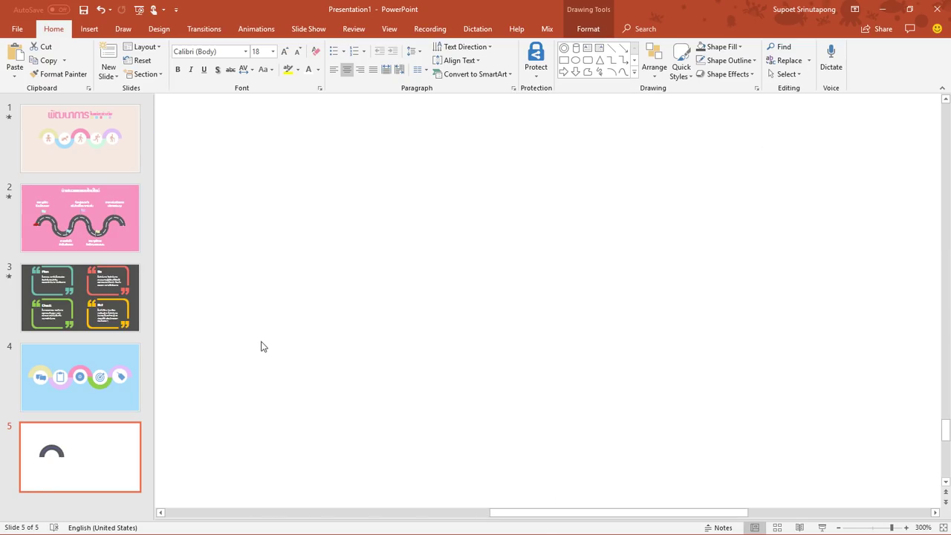
pyautogui.keyDown('ctrl'); pyautogui.scroll(-5, 398, 365); pyautogui.keyUp('ctrl')
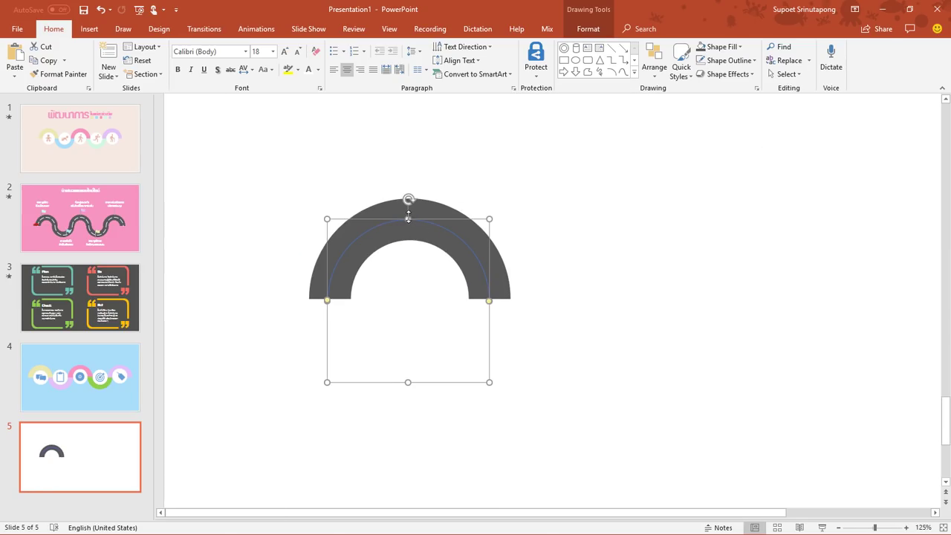
pyautogui.moveTo(409, 216); pyautogui.dragTo(410, 217)
pyautogui.keyDown('ctrl'); pyautogui.scroll(3, 434, 225); pyautogui.keyUp('ctrl')
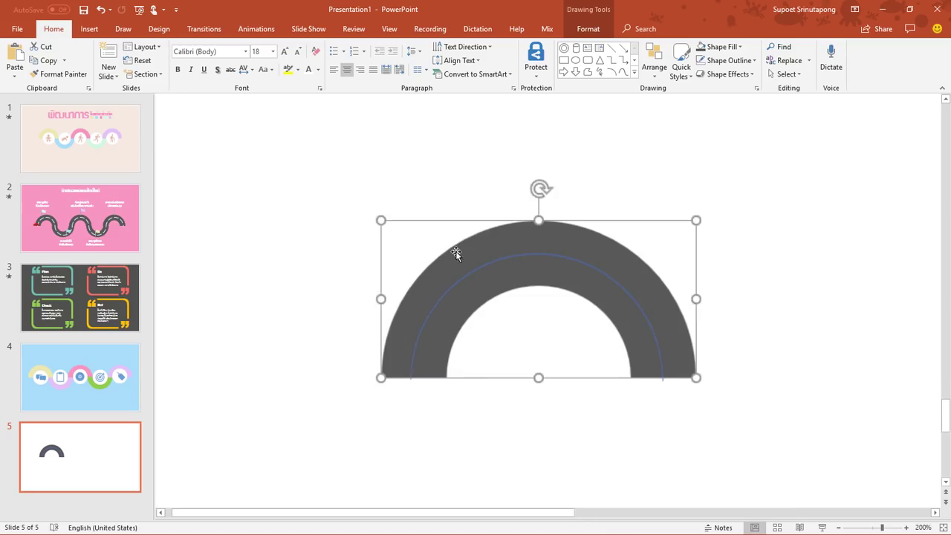
pyautogui.click(551, 257)
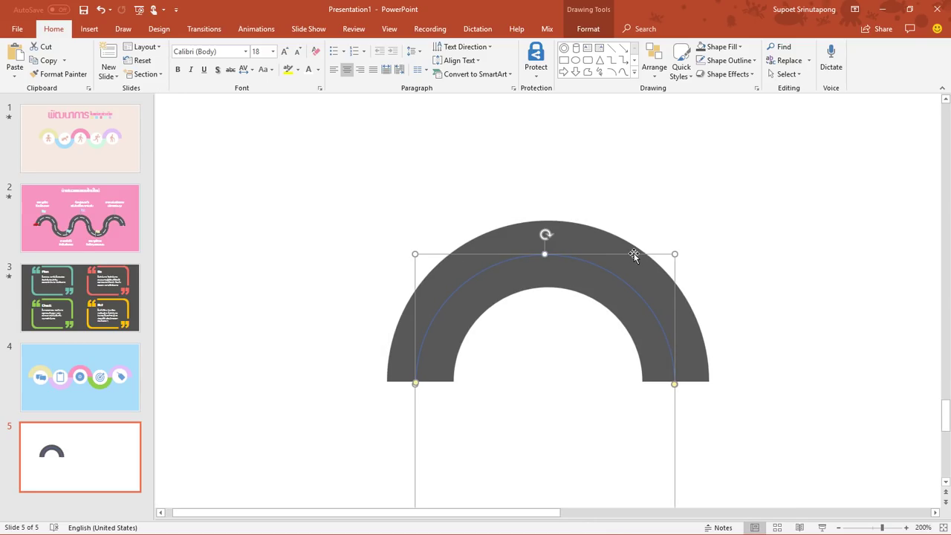
pyautogui.click(675, 246)
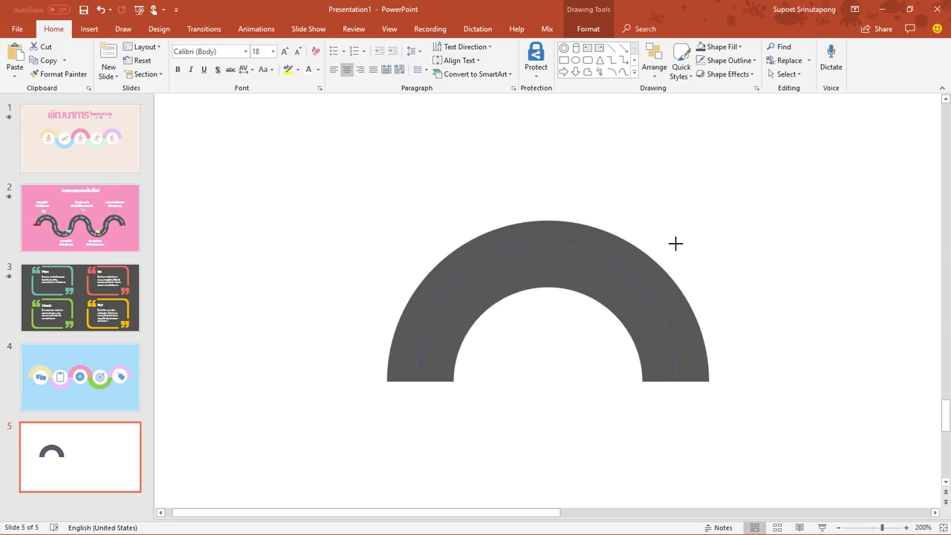
pyautogui.click(676, 243)
pyautogui.scroll(2, 677, 252)
pyautogui.scroll(-2, 679, 276)
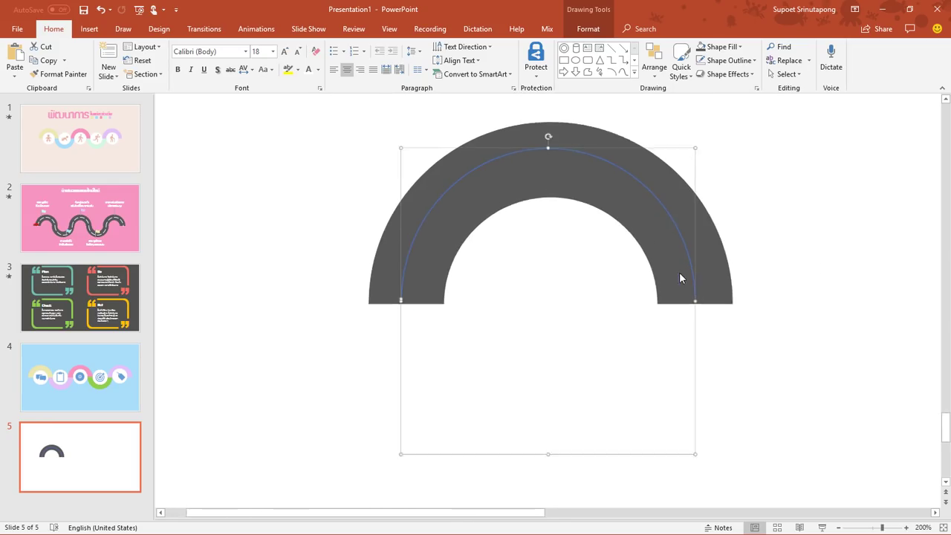
pyautogui.hotkey('ctrl', 'Down')
pyautogui.hotkey('ctrl', 'Down')
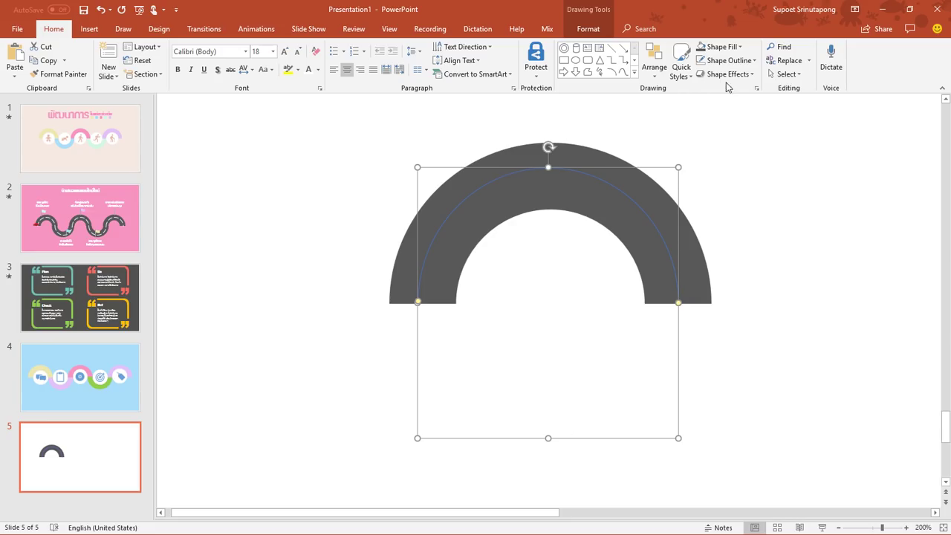
# - Give the centre line a white, 1½ pt, plain dashed outline
pyautogui.click(753, 59)
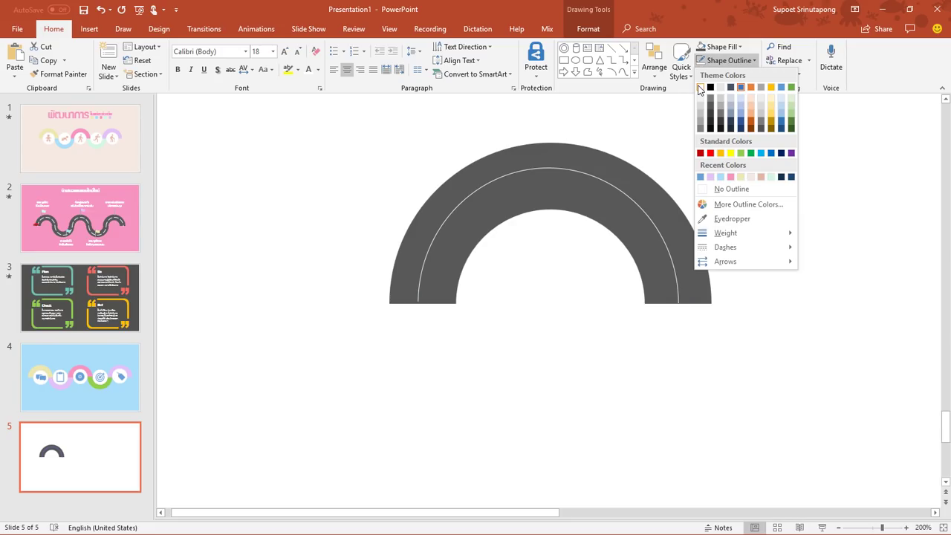
pyautogui.click(699, 87)
pyautogui.click(730, 60)
pyautogui.moveTo(764, 234)
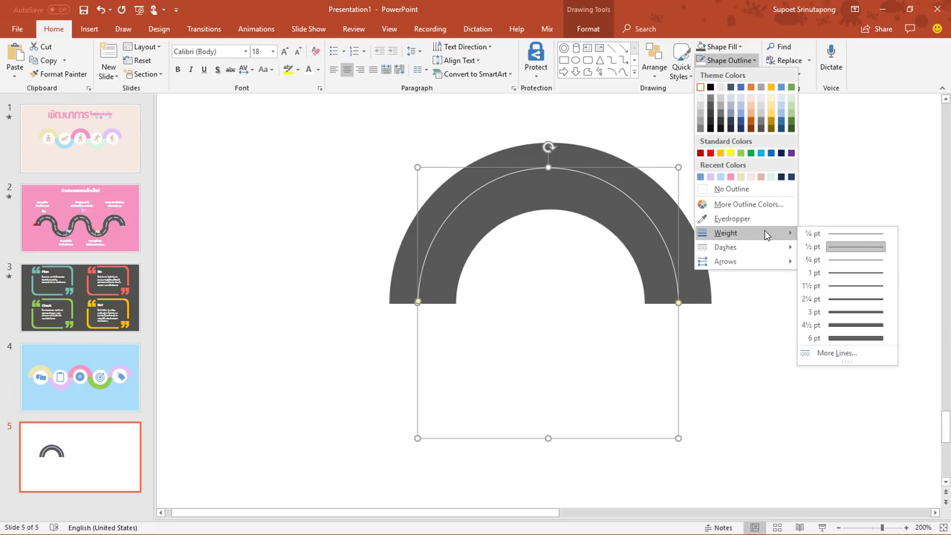
pyautogui.click(839, 288)
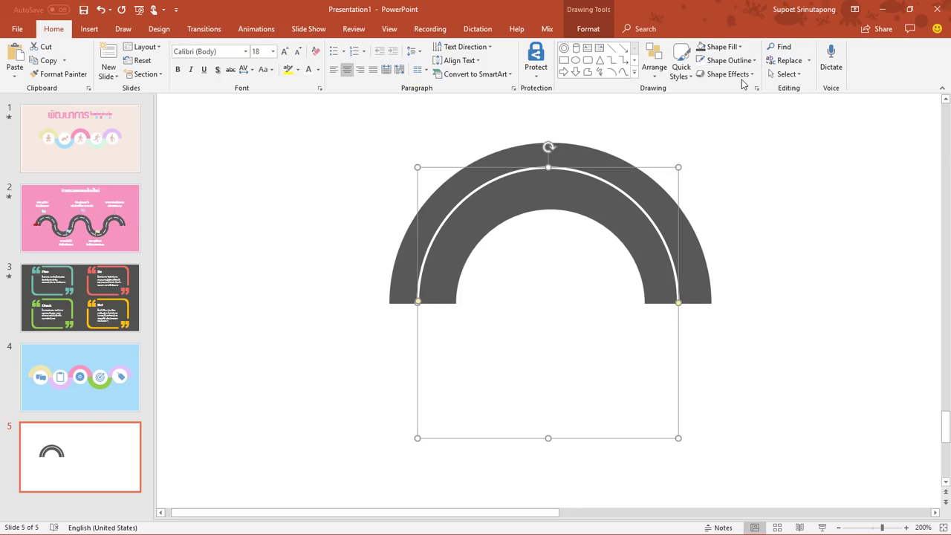
pyautogui.click(732, 61)
pyautogui.moveTo(780, 242)
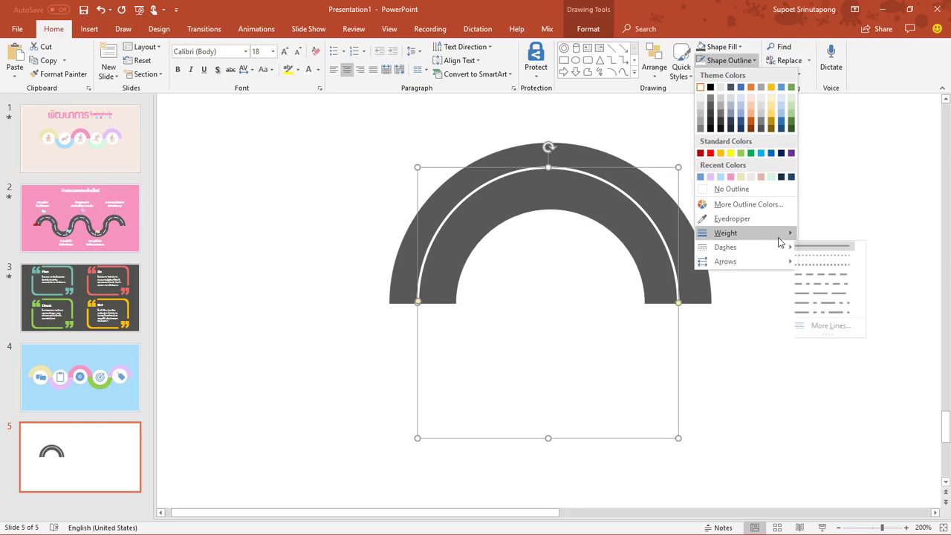
pyautogui.click(829, 274)
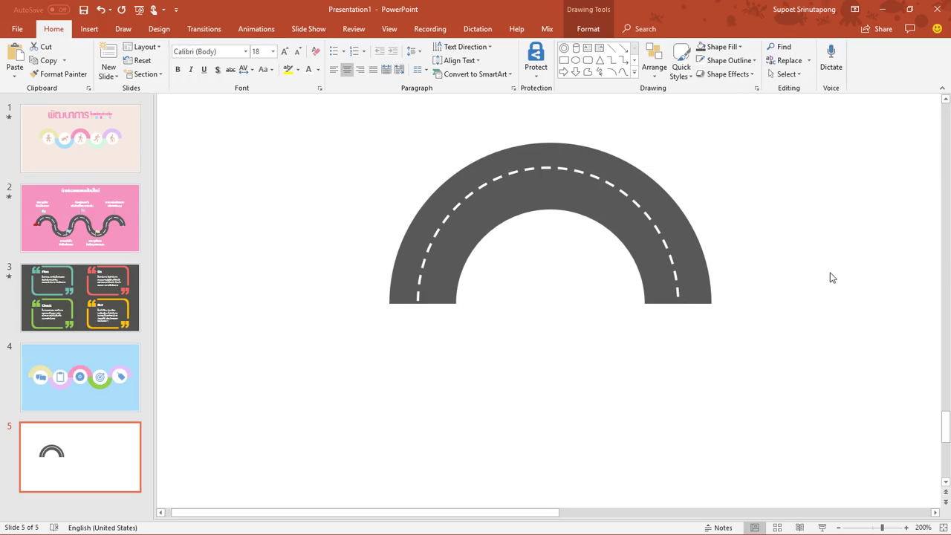
# - Try a 4½ pt dash weight, then settle the centre line at 3 pt
pyautogui.click(734, 60)
pyautogui.moveTo(777, 236)
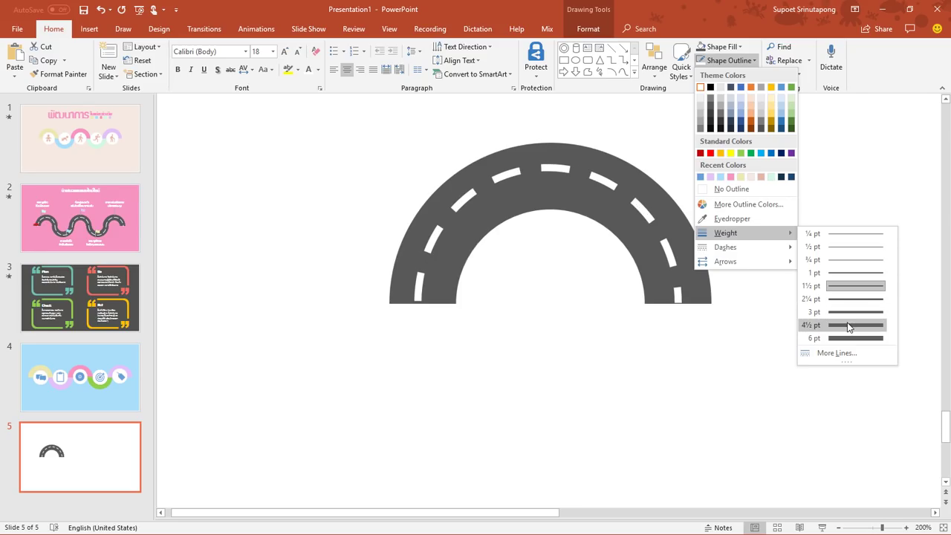
pyautogui.click(850, 325)
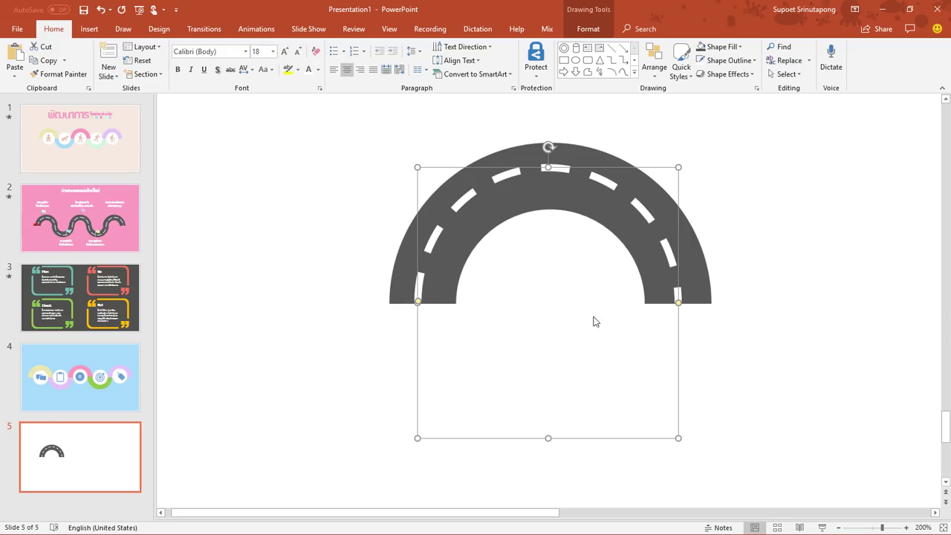
pyautogui.click(419, 304)
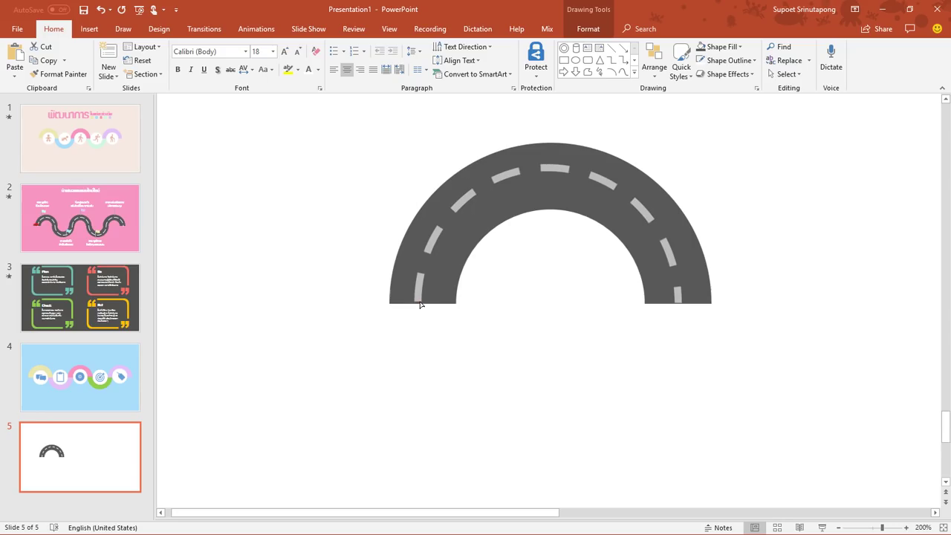
pyautogui.moveTo(420, 304); pyautogui.dragTo(422, 306)
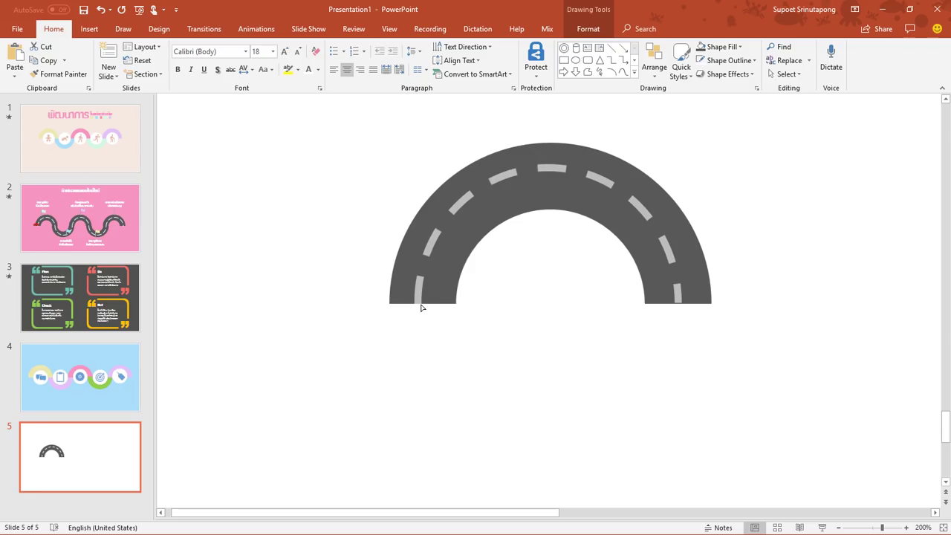
pyautogui.click(421, 305)
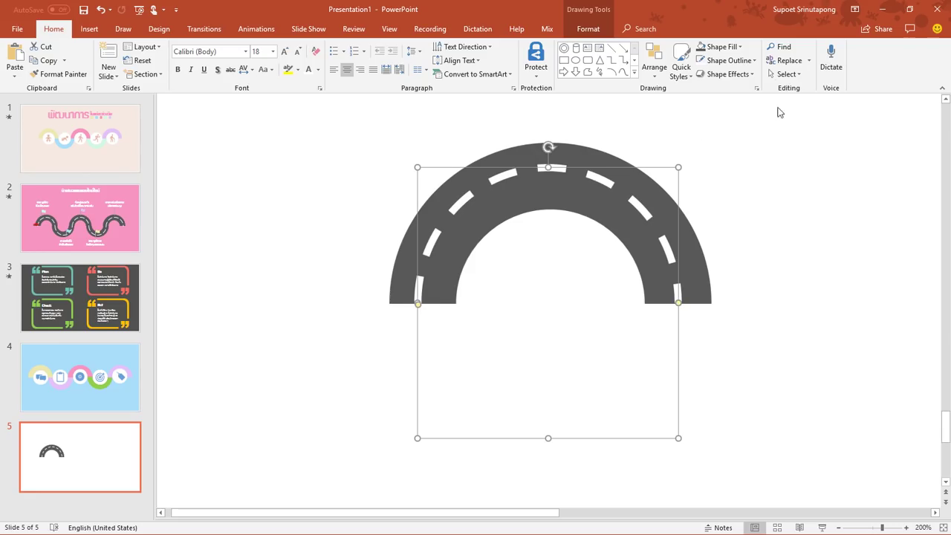
pyautogui.click(727, 60)
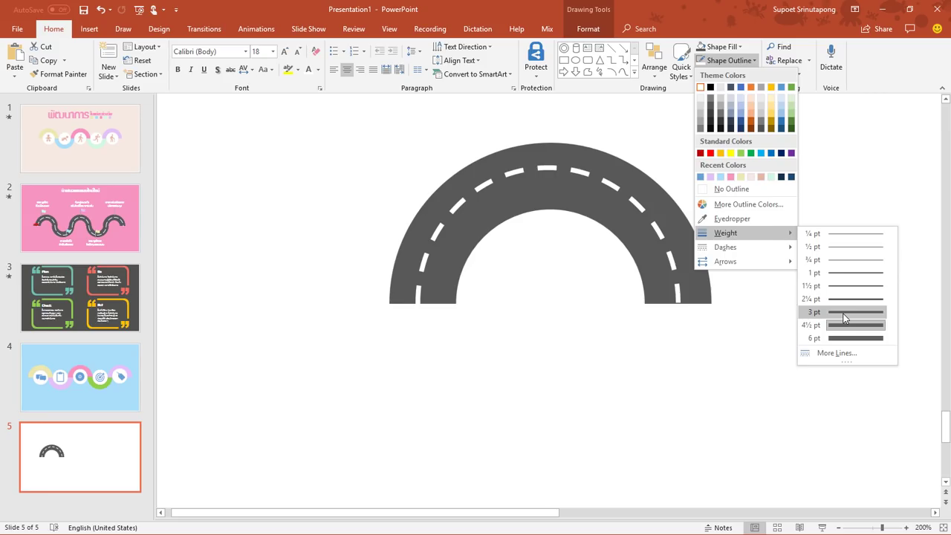
pyautogui.click(845, 312)
pyautogui.scroll(-3, 841, 314)
# - Group the grey road arc with its dashed centre line
pyautogui.scroll(-3, 788, 312)
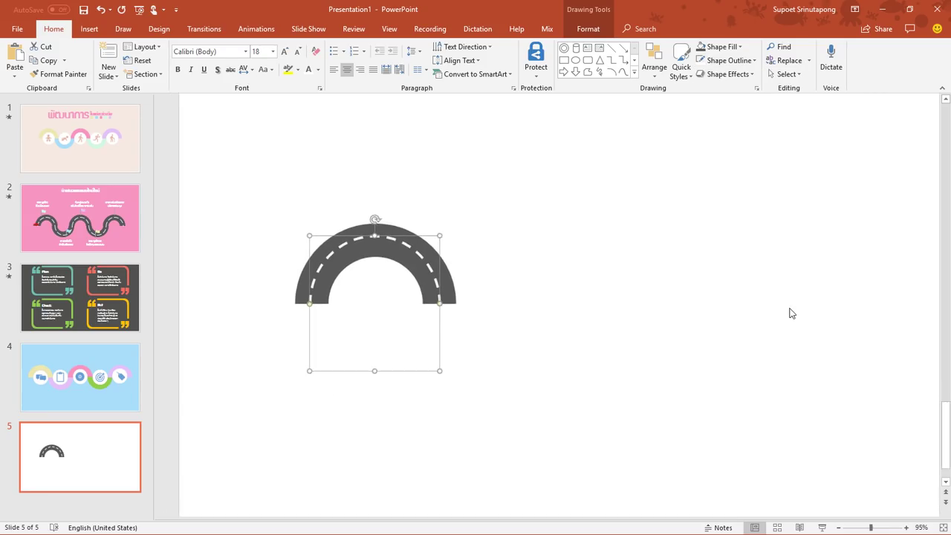
pyautogui.click(552, 359)
pyautogui.moveTo(552, 359); pyautogui.dragTo(220, 166)
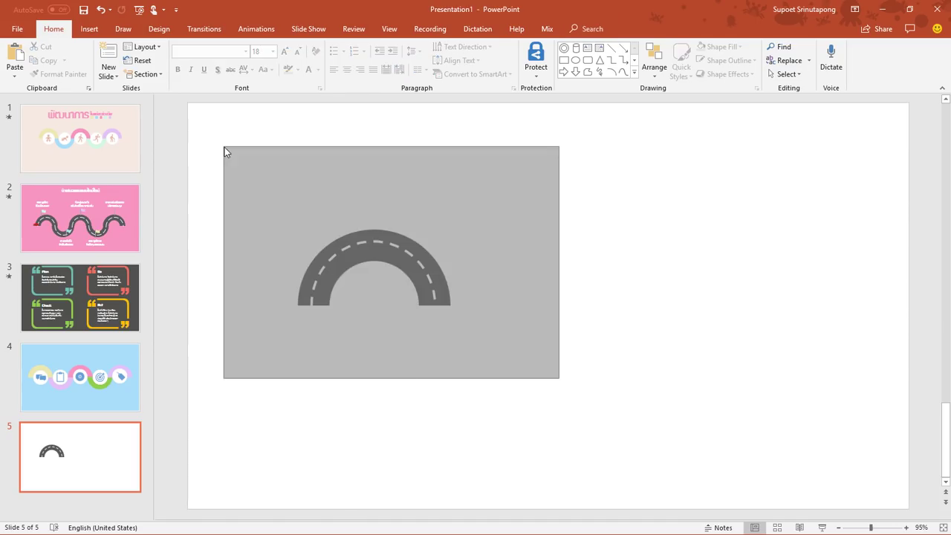
pyautogui.moveTo(561, 384); pyautogui.dragTo(225, 147)
pyautogui.hotkey('ctrl', 'g')
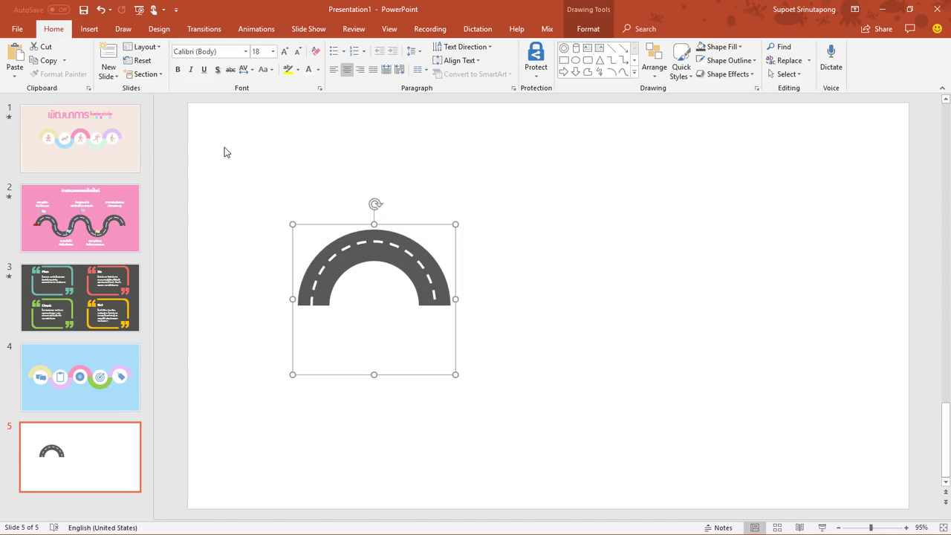
# - Duplicate the grouped arc into five overlapping copies and shift the whole row left
pyautogui.hotkey('ctrl', 'd')
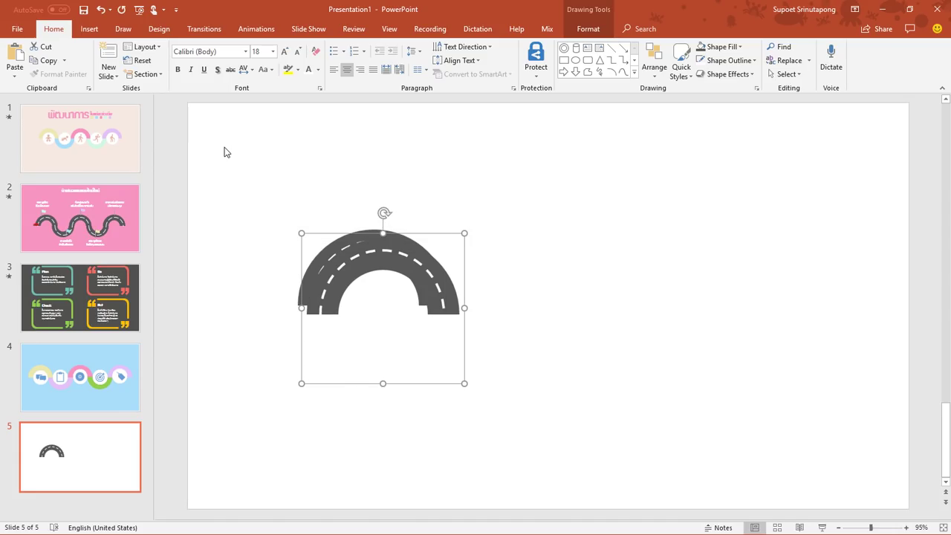
pyautogui.moveTo(440, 281); pyautogui.dragTo(555, 274)
pyautogui.scroll(5, 556, 273)
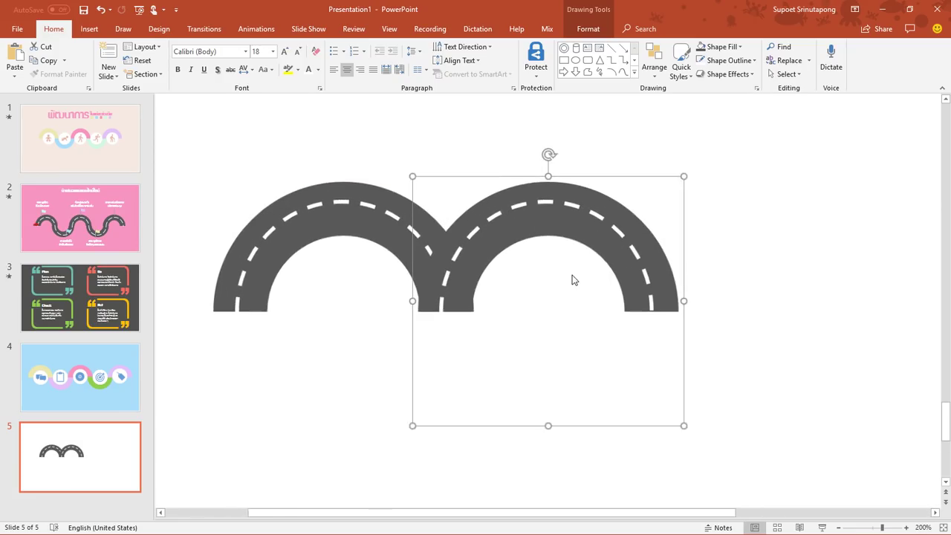
pyautogui.moveTo(597, 205); pyautogui.dragTo(603, 204)
pyautogui.scroll(-5, 604, 203)
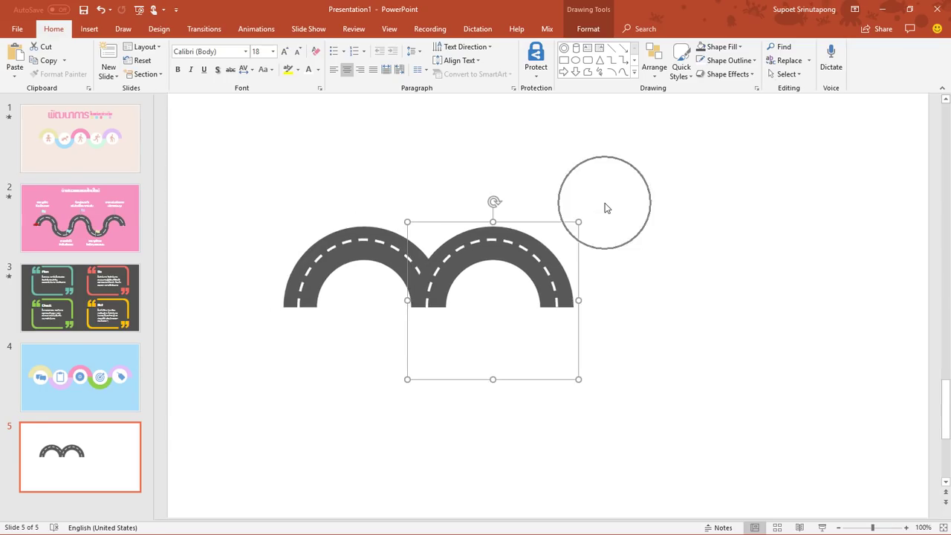
pyautogui.hotkey('ctrl', 'd')
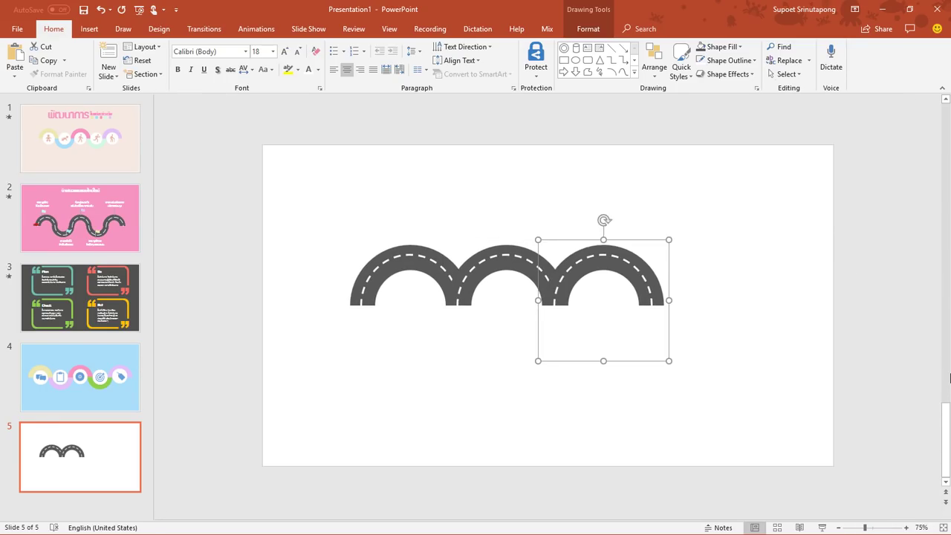
pyautogui.hotkey('ctrl', 'd')
pyautogui.hotkey('ctrl', 'd')
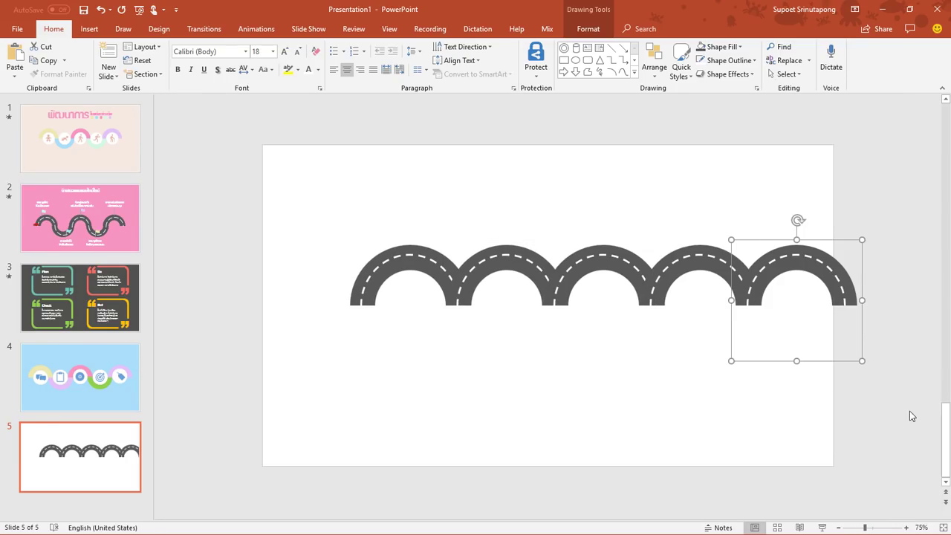
pyautogui.moveTo(901, 373); pyautogui.dragTo(258, 168)
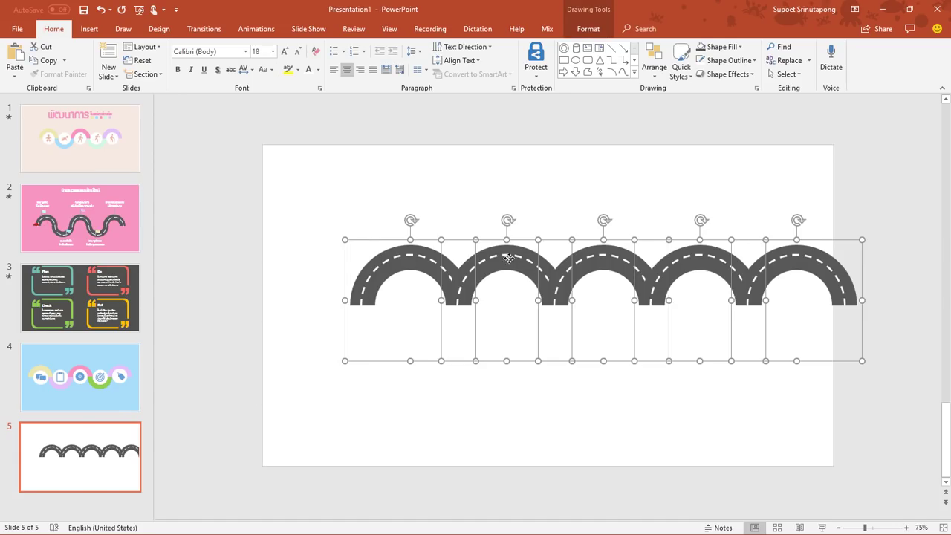
pyautogui.moveTo(514, 270); pyautogui.dragTo(465, 266)
pyautogui.click(506, 361)
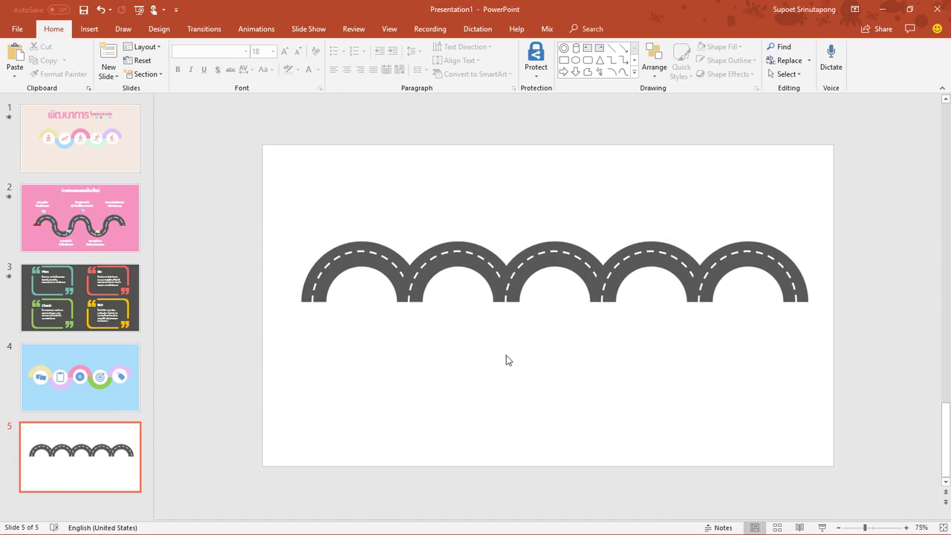
# - Flip the second and fourth road arcs vertically into downward curves
pyautogui.click(465, 251)
pyautogui.keyDown('shift'); pyautogui.click(676, 252); pyautogui.keyUp('shift')
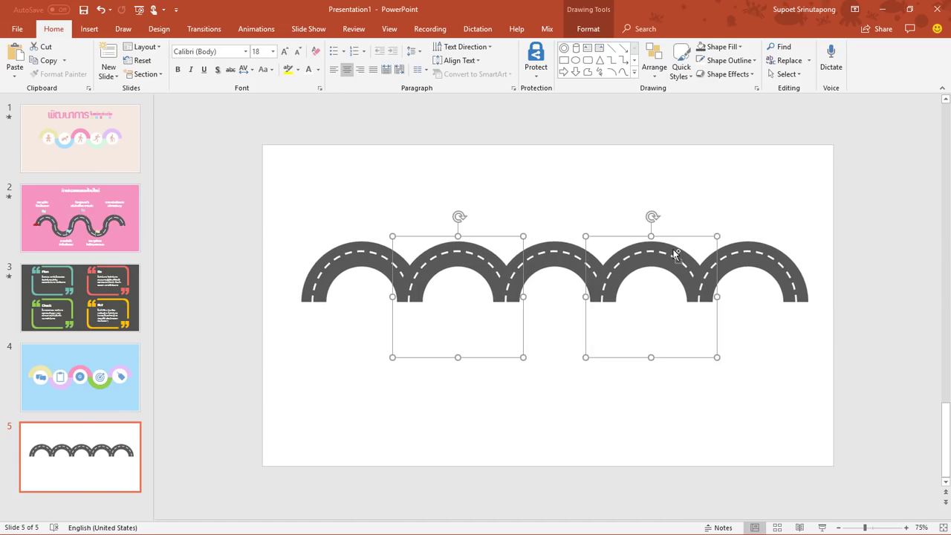
pyautogui.click(744, 75)
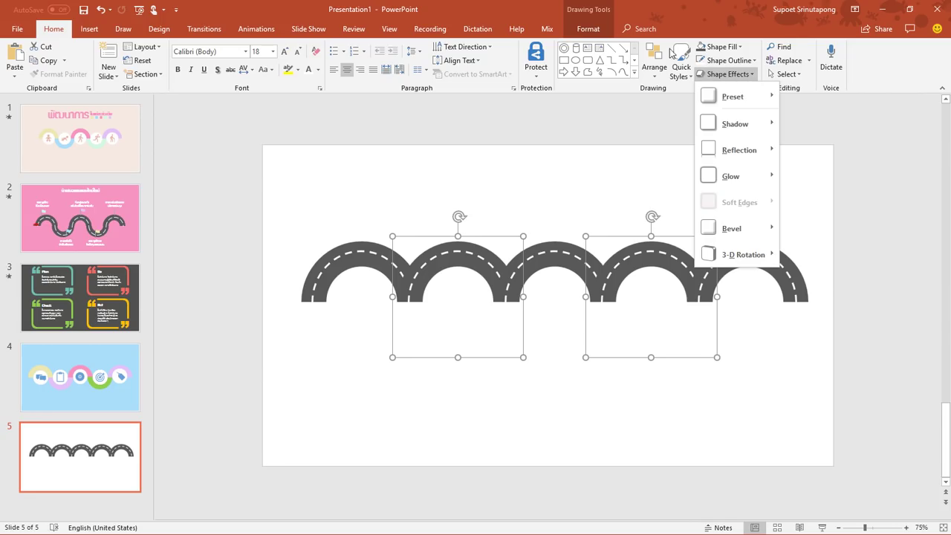
pyautogui.click(586, 29)
pyautogui.click(587, 29)
pyautogui.click(774, 74)
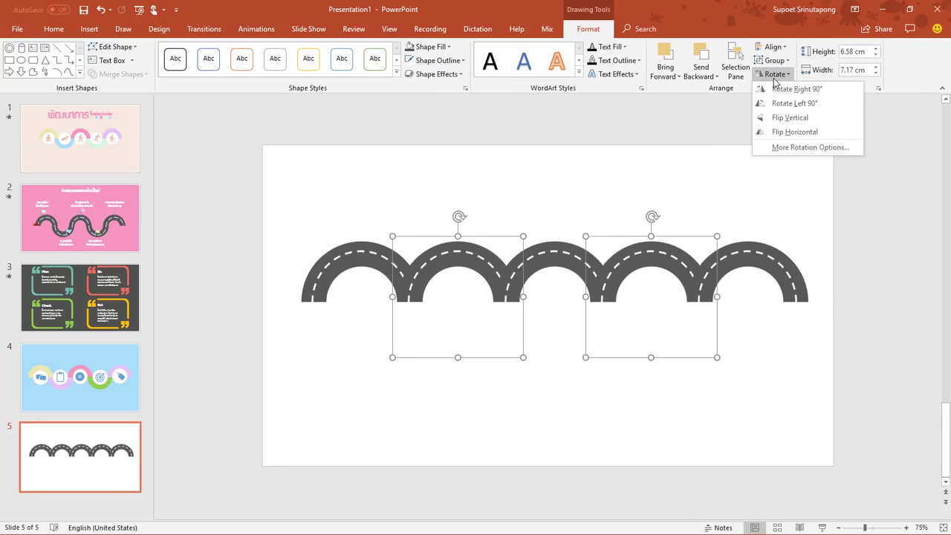
pyautogui.click(833, 119)
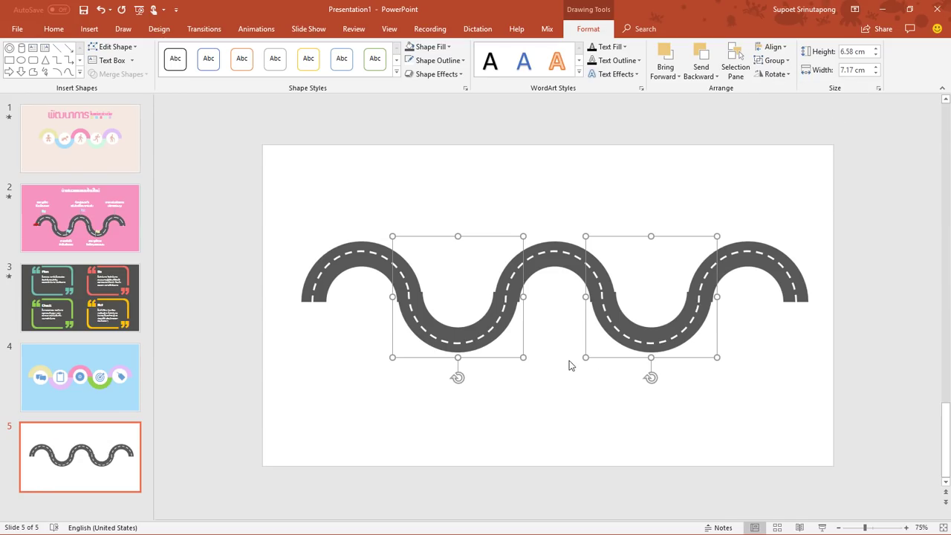
# - Nudge the two flipped arcs down and sideways until they join the upper arcs
pyautogui.keyDown('ctrl'); pyautogui.scroll(3, 508, 344); pyautogui.keyUp('ctrl')
pyautogui.keyDown('ctrl'); pyautogui.scroll(2, 510, 344); pyautogui.keyUp('ctrl')
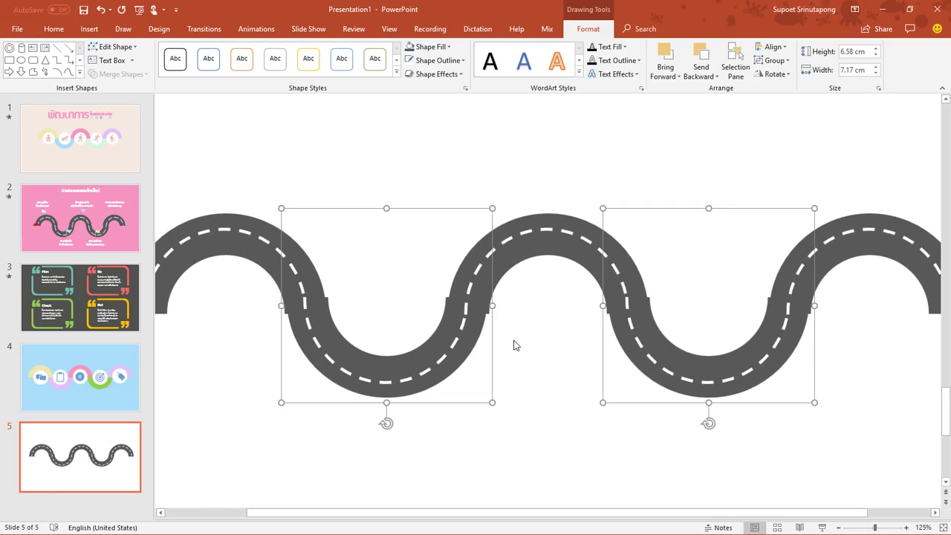
pyautogui.press('Down')
pyautogui.press('Down')
pyautogui.press('Down')
pyautogui.press('Down')
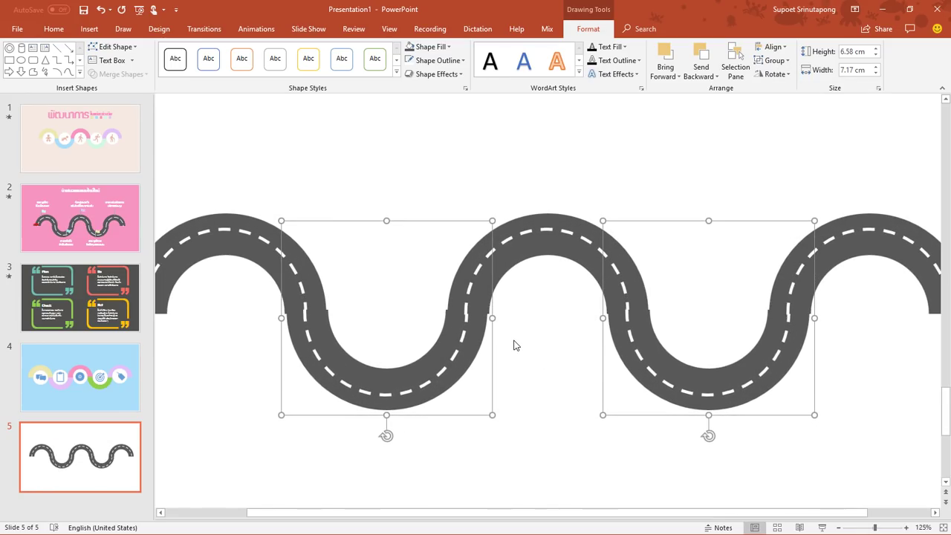
pyautogui.press('Down')
pyautogui.hotkey('ctrl', 'Down')
pyautogui.hotkey('ctrl', 'Down')
pyautogui.hotkey('ctrl', 'Down')
pyautogui.hotkey('ctrl', 'Left')
pyautogui.hotkey('ctrl', 'Left')
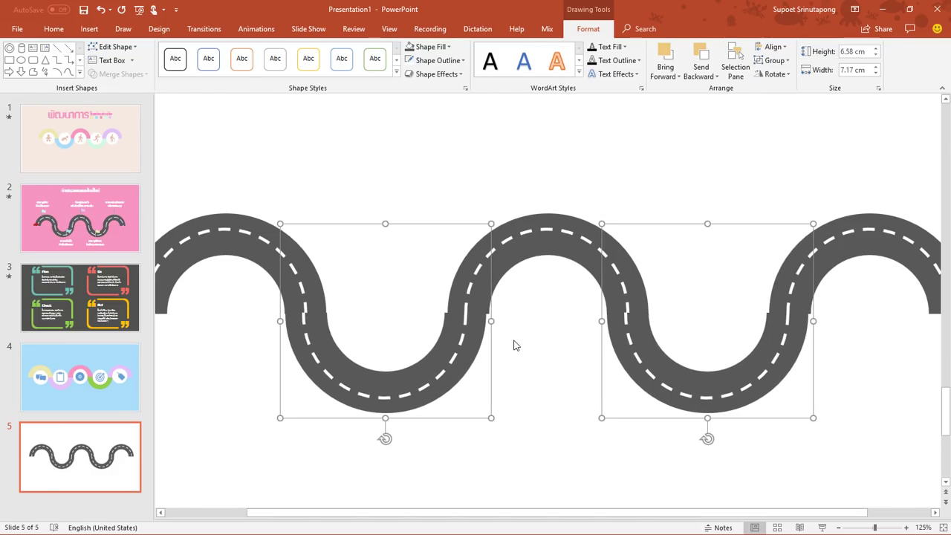
pyautogui.hotkey('ctrl', 'Left')
pyautogui.hotkey('ctrl', 'Left')
pyautogui.hotkey('ctrl', 'Right')
pyautogui.hotkey('ctrl', 'Right')
pyautogui.hotkey('ctrl', 'Left')
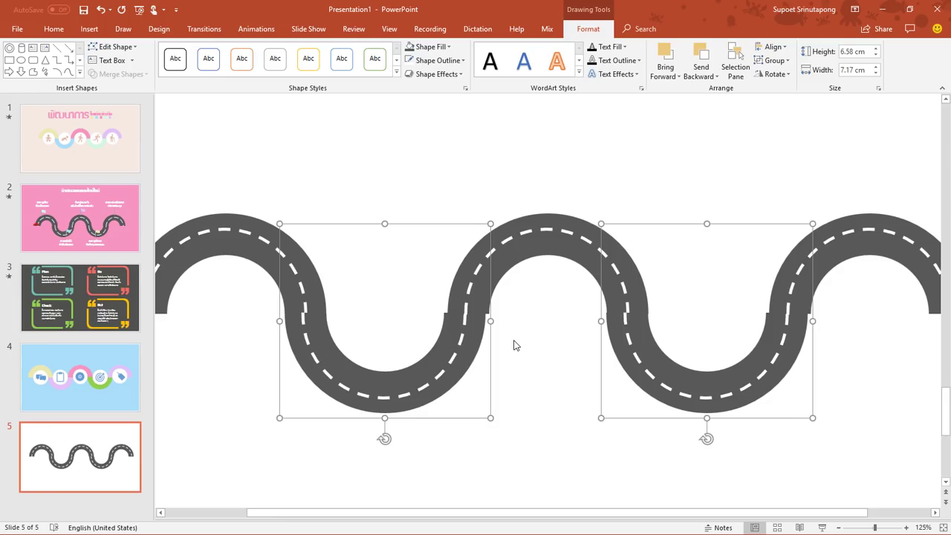
pyautogui.hotkey('ctrl', 'Right')
pyautogui.hotkey('ctrl', 'Right')
pyautogui.hotkey('ctrl', 'Right')
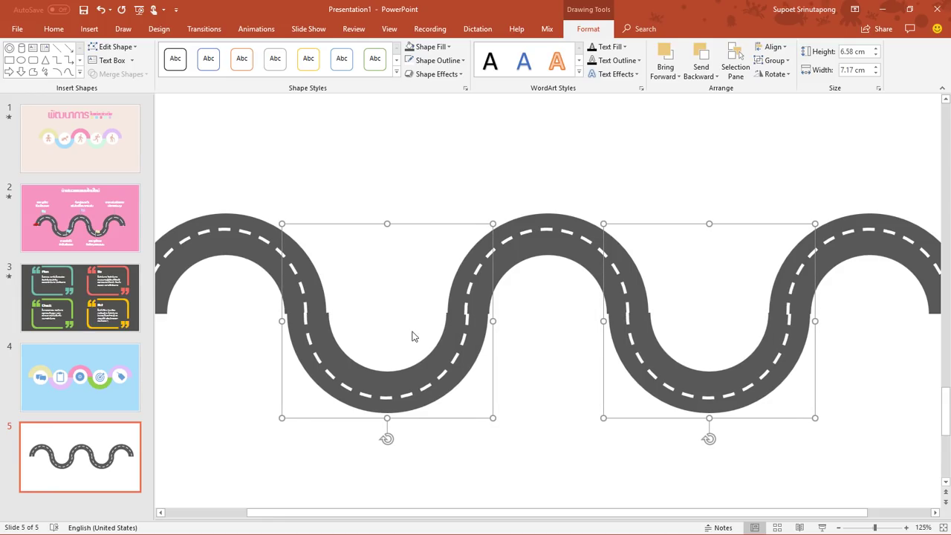
pyautogui.moveTo(280, 320); pyautogui.dragTo(285, 319)
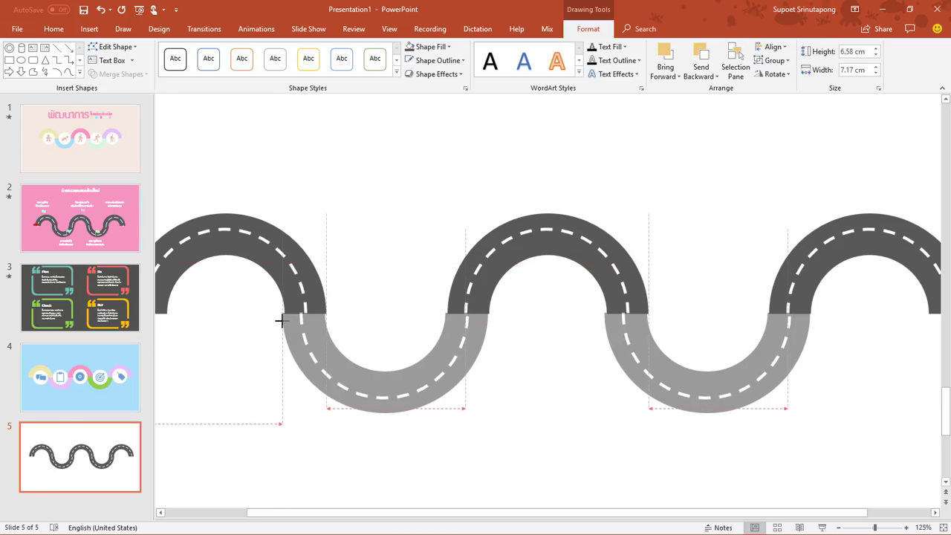
# - Line up the lower arcs and shift the whole wavy road slightly down and right
pyautogui.moveTo(283, 319); pyautogui.dragTo(283, 320)
pyautogui.click(573, 406)
pyautogui.click(527, 243)
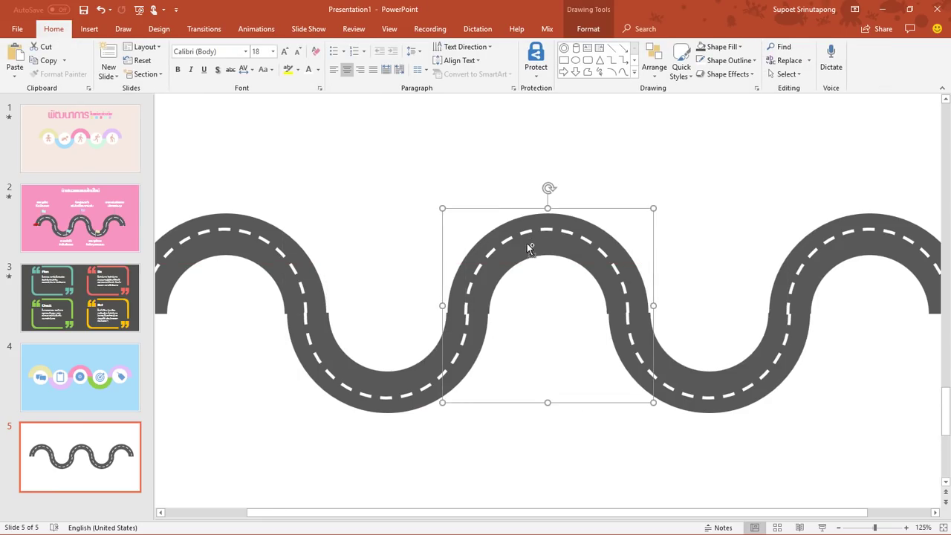
pyautogui.scroll(-4, 537, 245)
pyautogui.scroll(-2, 637, 313)
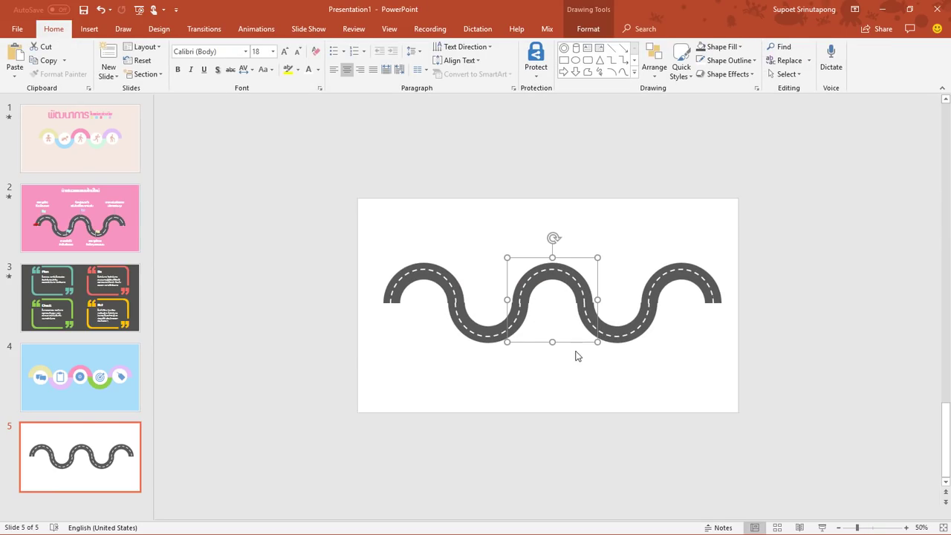
pyautogui.moveTo(777, 388); pyautogui.dragTo(329, 224)
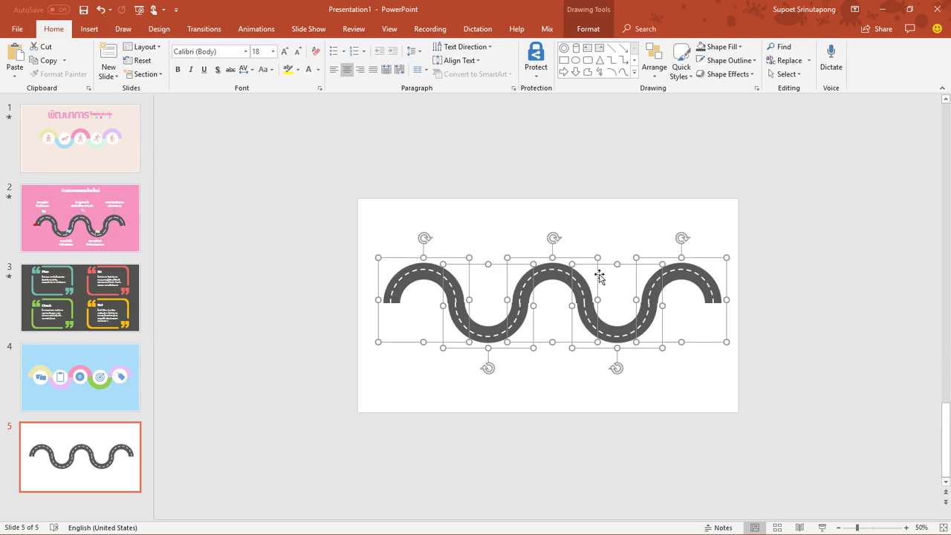
pyautogui.moveTo(563, 276); pyautogui.dragTo(564, 282)
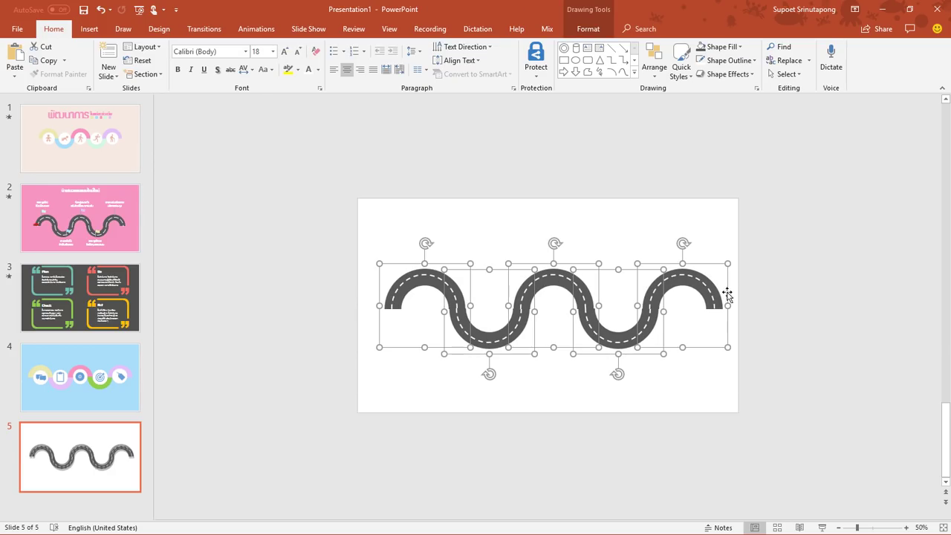
# - Review slides 2 and 3, then add a new blank slide 6 after the road slide
pyautogui.click(102, 217)
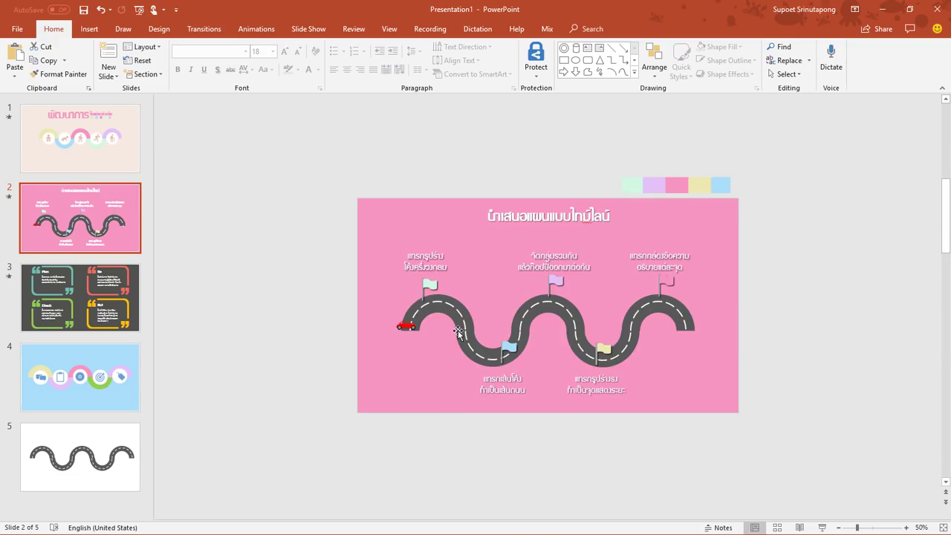
pyautogui.scroll(2, 469, 336)
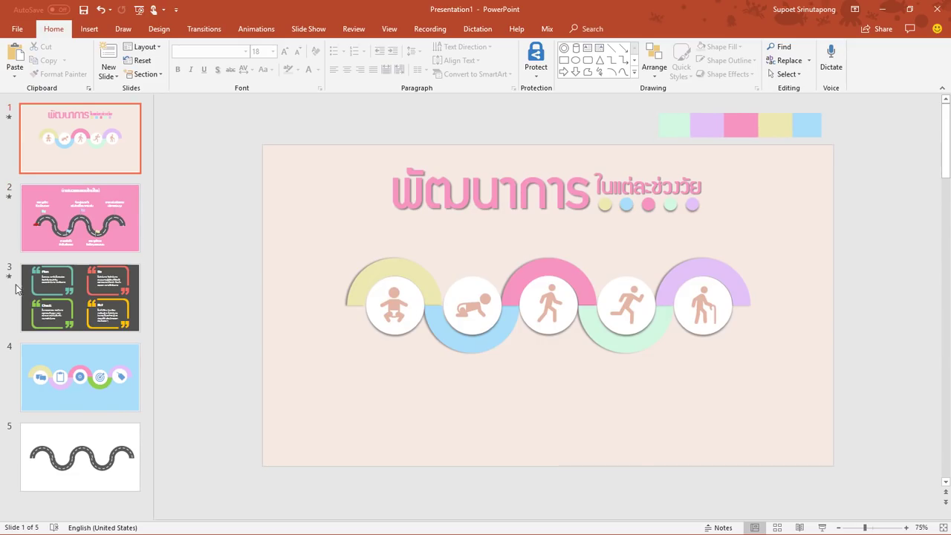
pyautogui.click(74, 233)
pyautogui.click(109, 320)
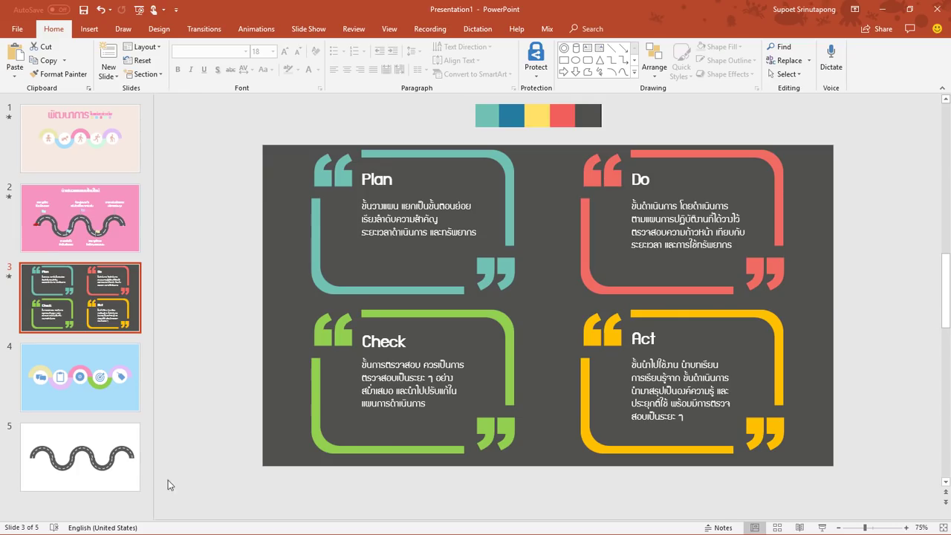
pyautogui.click(130, 503)
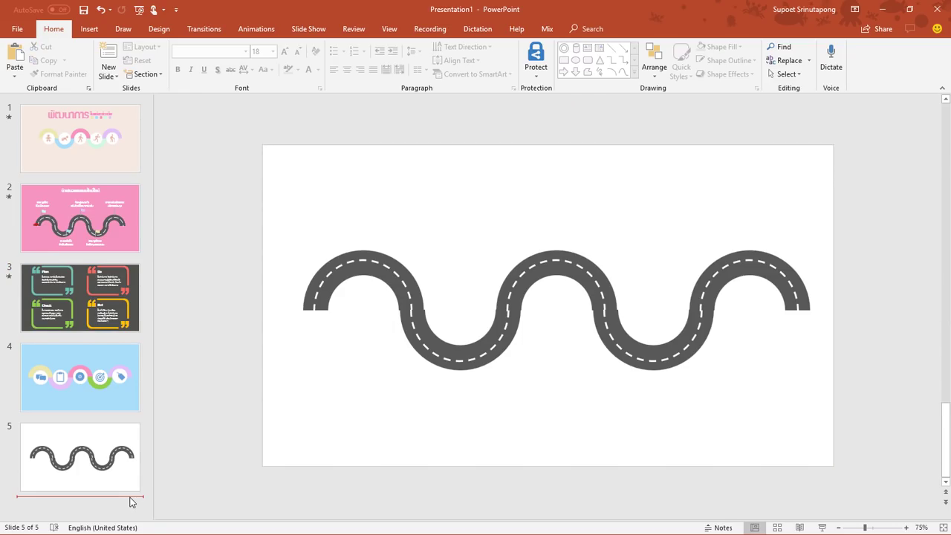
pyautogui.press('Return')
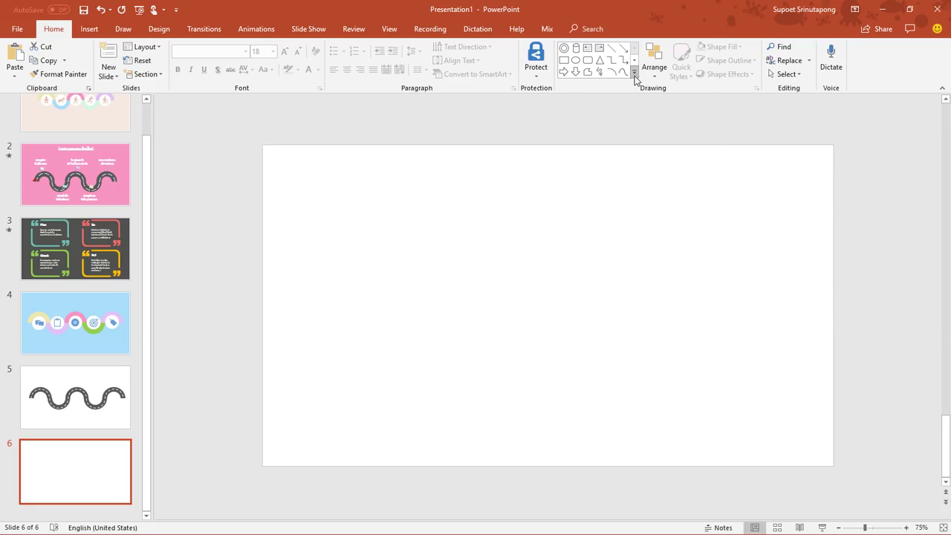
# - Draw a rounded rectangle on slide 6, resize and position it, and tighten its corners
pyautogui.click(636, 79)
pyautogui.click(576, 123)
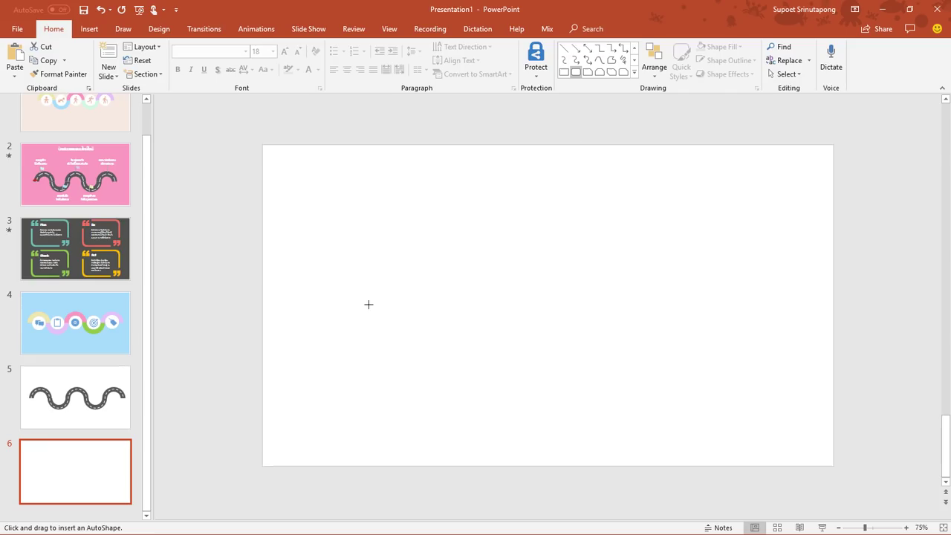
pyautogui.moveTo(323, 195); pyautogui.dragTo(566, 373)
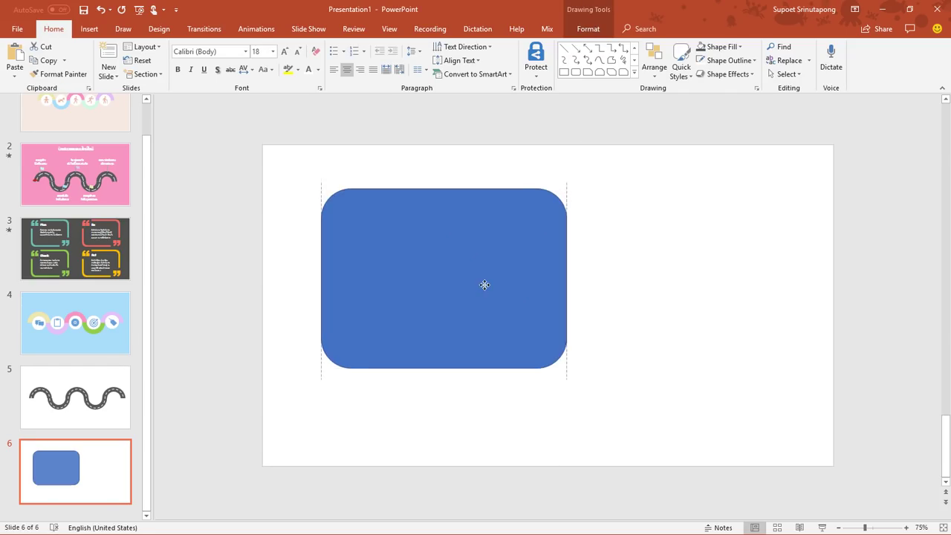
pyautogui.moveTo(487, 312); pyautogui.dragTo(468, 284)
pyautogui.moveTo(548, 345); pyautogui.dragTo(509, 305)
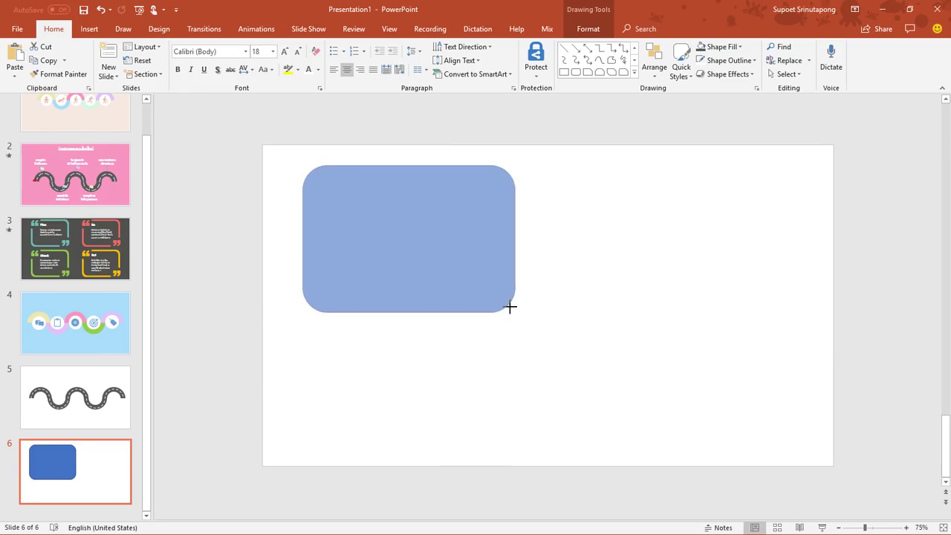
pyautogui.moveTo(438, 252); pyautogui.dragTo(461, 257)
pyautogui.keyDown('ctrl'); pyautogui.scroll(5, 459, 252); pyautogui.keyUp('ctrl')
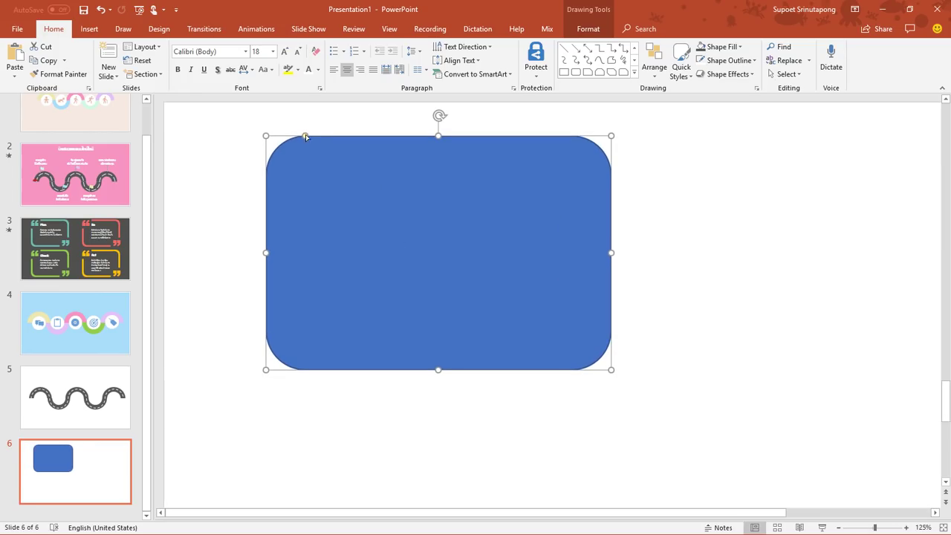
pyautogui.moveTo(305, 136); pyautogui.dragTo(301, 137)
pyautogui.keyDown('ctrl'); pyautogui.scroll(-3, 550, 248); pyautogui.keyUp('ctrl')
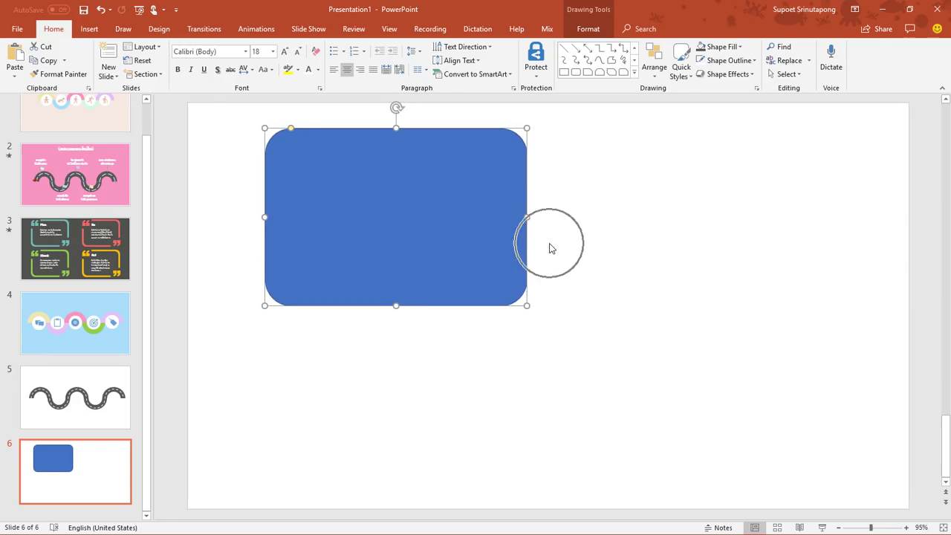
# - Duplicate the rounded rectangle and shrink the copy to sit just inside the original
pyautogui.hotkey('ctrl', 'd')
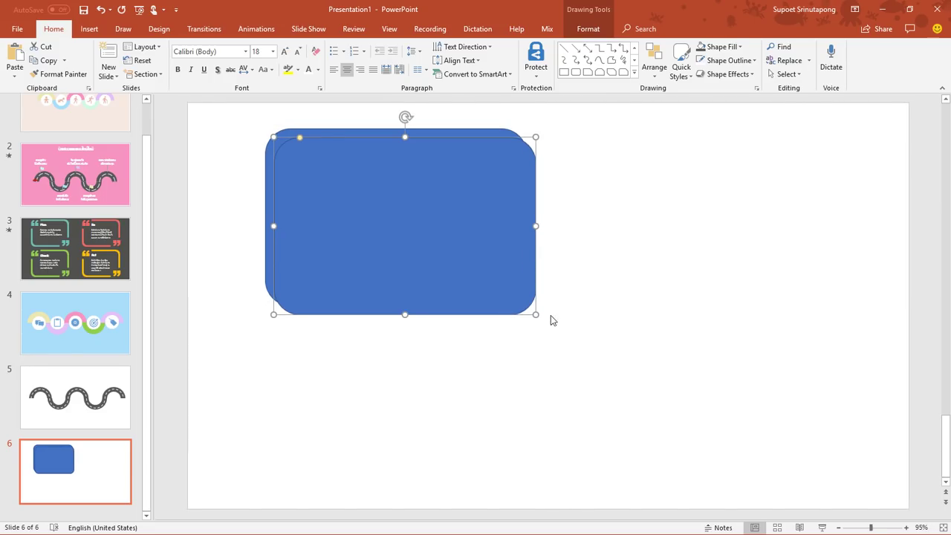
pyautogui.moveTo(535, 314); pyautogui.dragTo(528, 307)
pyautogui.moveTo(455, 226); pyautogui.dragTo(450, 221)
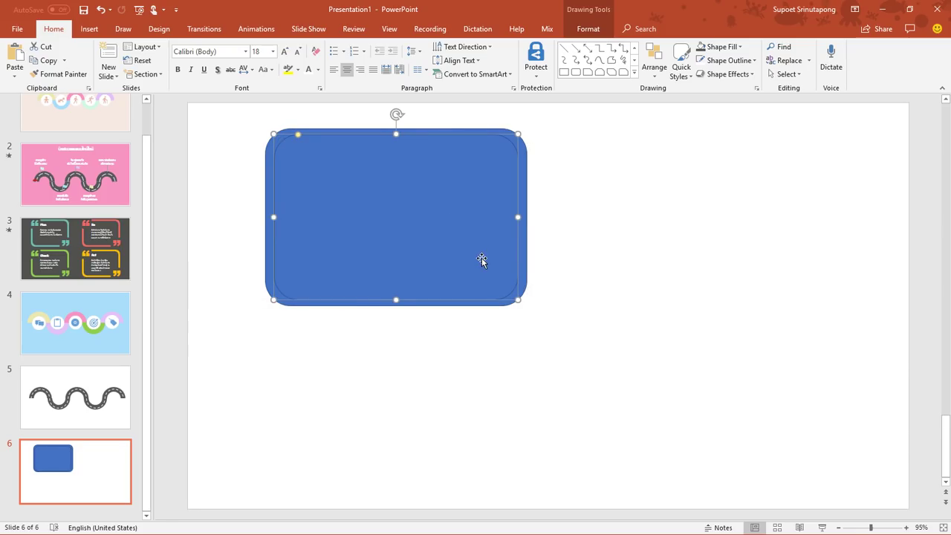
pyautogui.scroll(3, 481, 259)
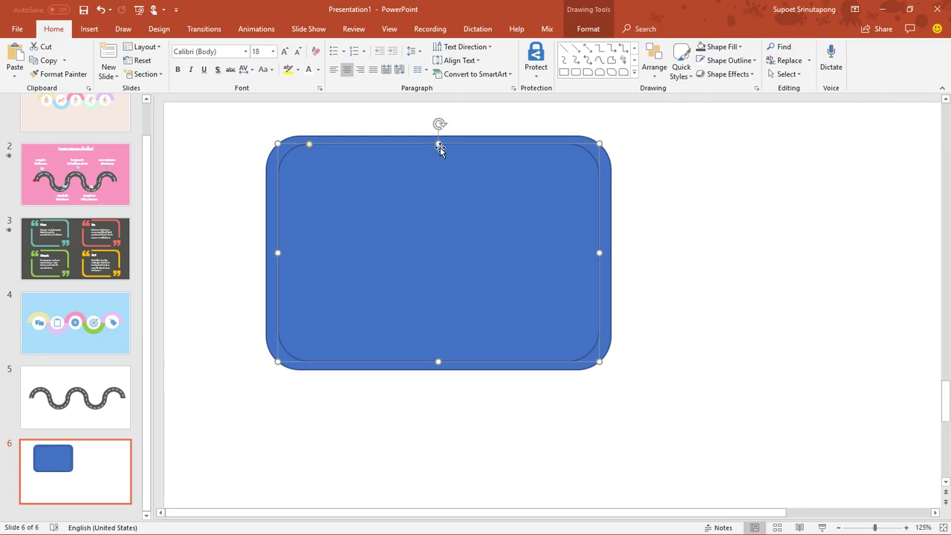
pyautogui.moveTo(438, 144); pyautogui.dragTo(440, 148)
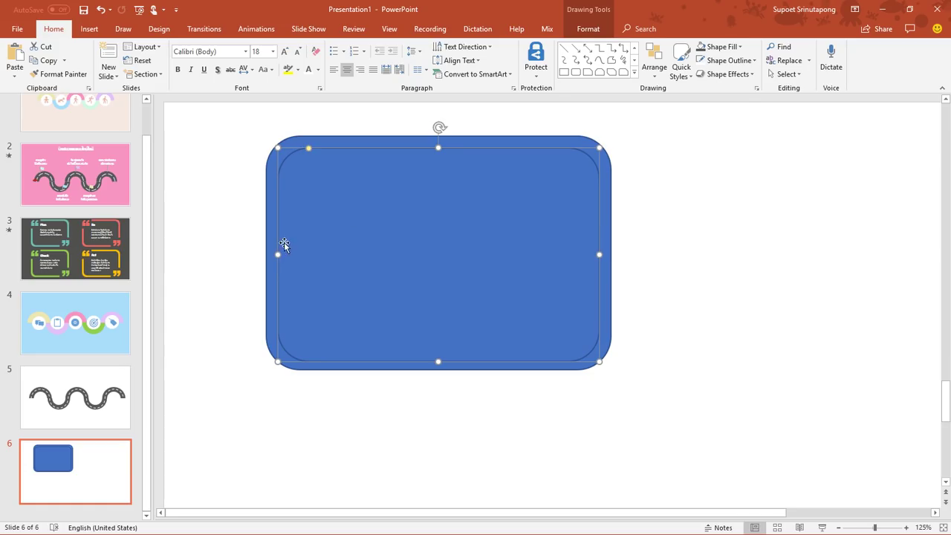
pyautogui.moveTo(277, 254); pyautogui.dragTo(279, 251)
pyautogui.moveTo(438, 360); pyautogui.dragTo(438, 357)
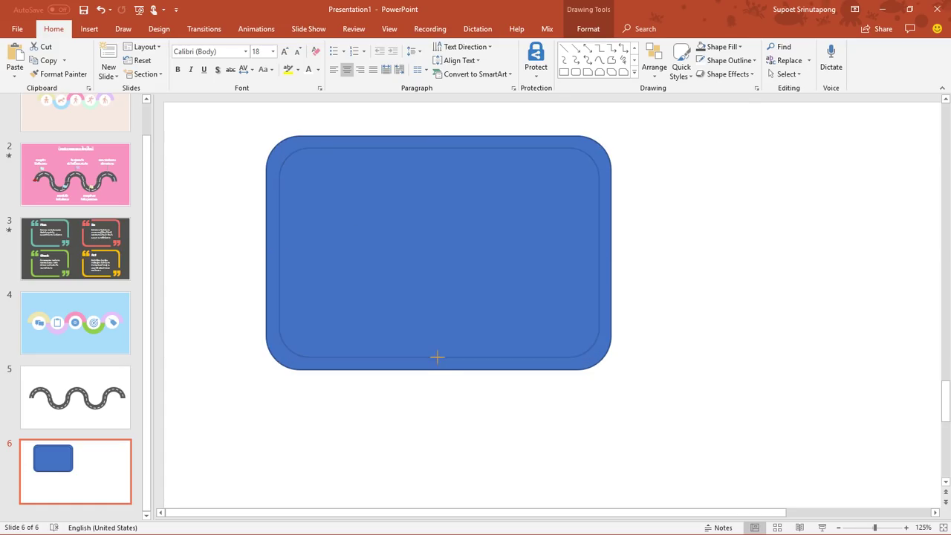
pyautogui.moveTo(599, 251); pyautogui.dragTo(597, 251)
# - Align the outer and inner rounded rectangles on their middles
pyautogui.click(640, 263)
pyautogui.click(578, 142)
pyautogui.keyDown('shift'); pyautogui.click(567, 214); pyautogui.keyUp('shift')
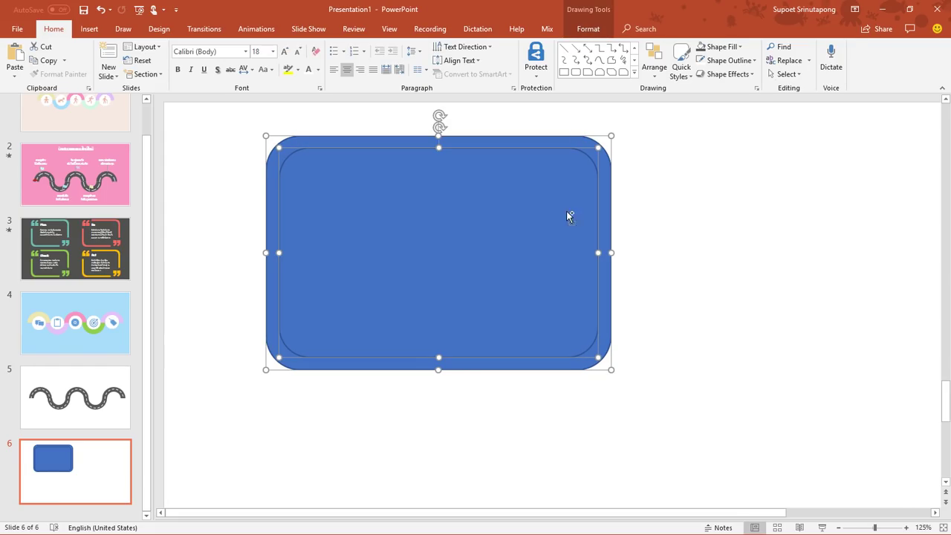
pyautogui.click(592, 29)
pyautogui.click(758, 47)
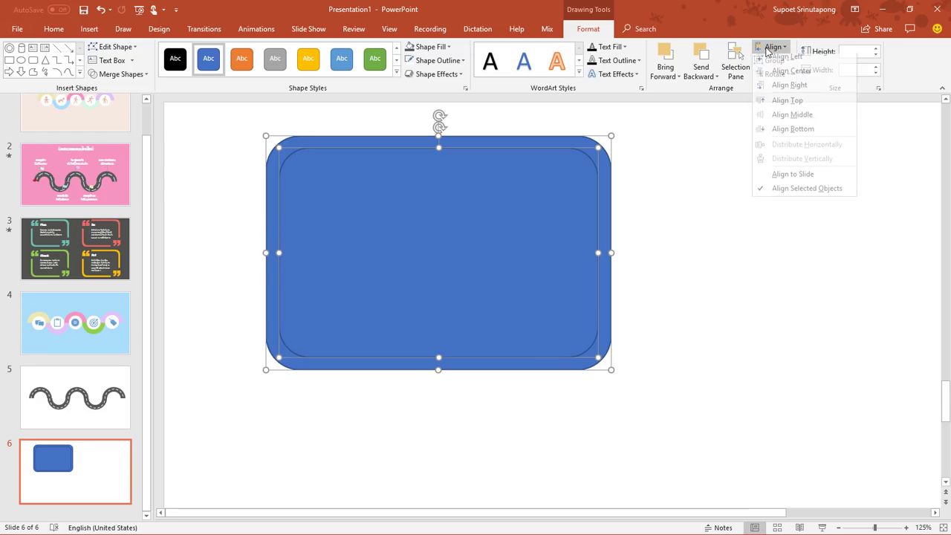
pyautogui.click(773, 47)
pyautogui.click(776, 47)
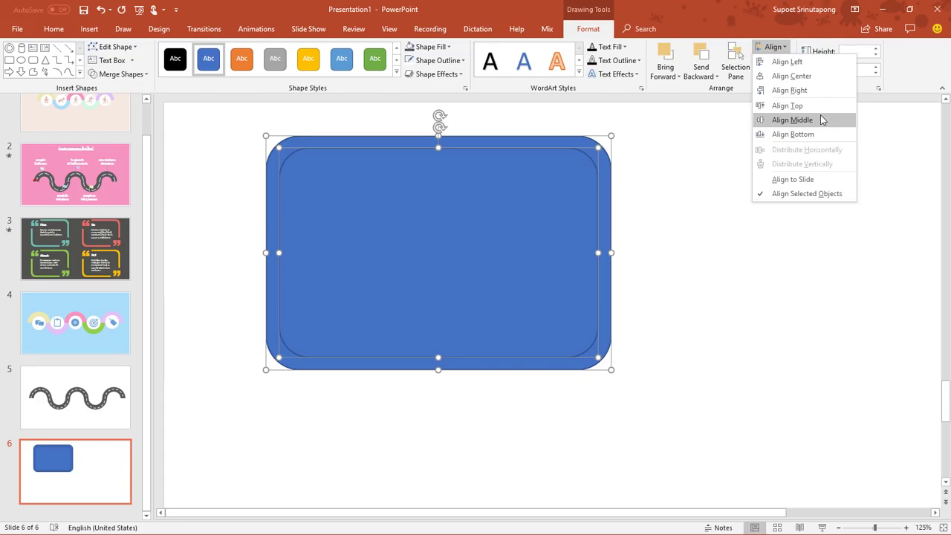
pyautogui.click(820, 117)
pyautogui.click(748, 219)
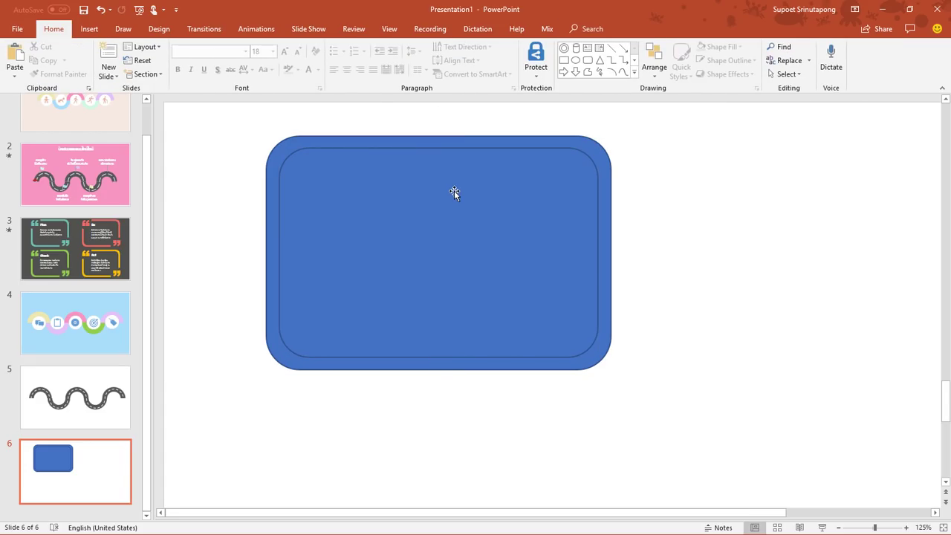
# - Subtract the inner rectangle from the outer one and move the hollow frame toward the slide centre
pyautogui.click(475, 144)
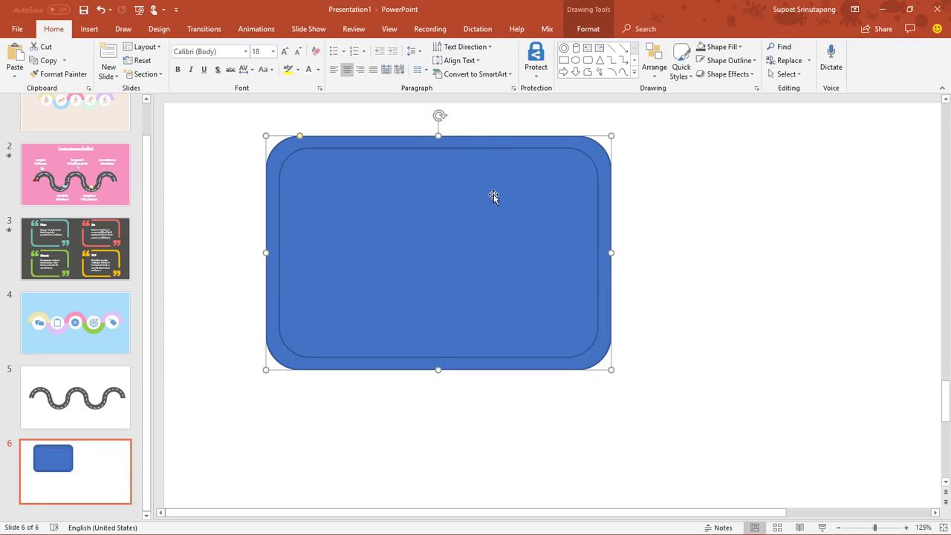
pyautogui.keyDown('shift'); pyautogui.click(496, 199); pyautogui.keyUp('shift')
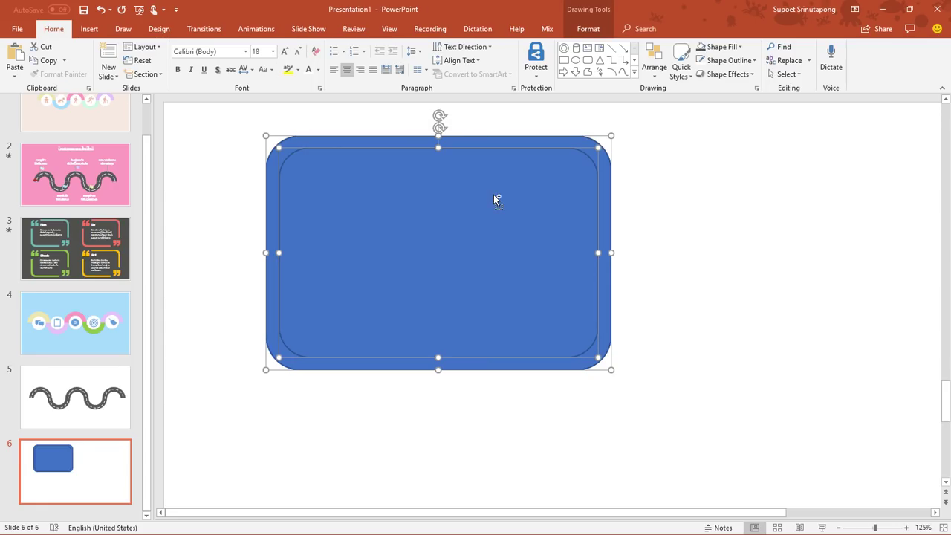
pyautogui.click(586, 29)
pyautogui.click(119, 73)
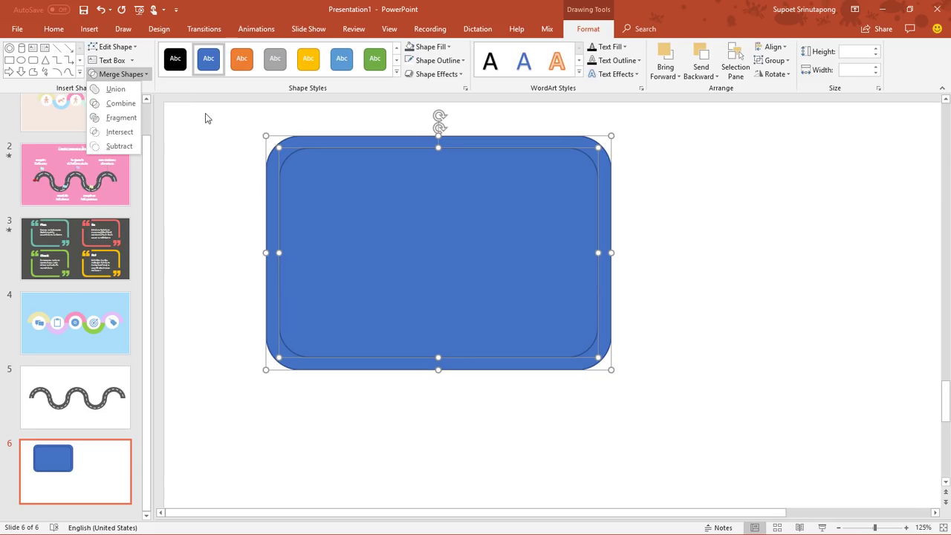
pyautogui.click(123, 146)
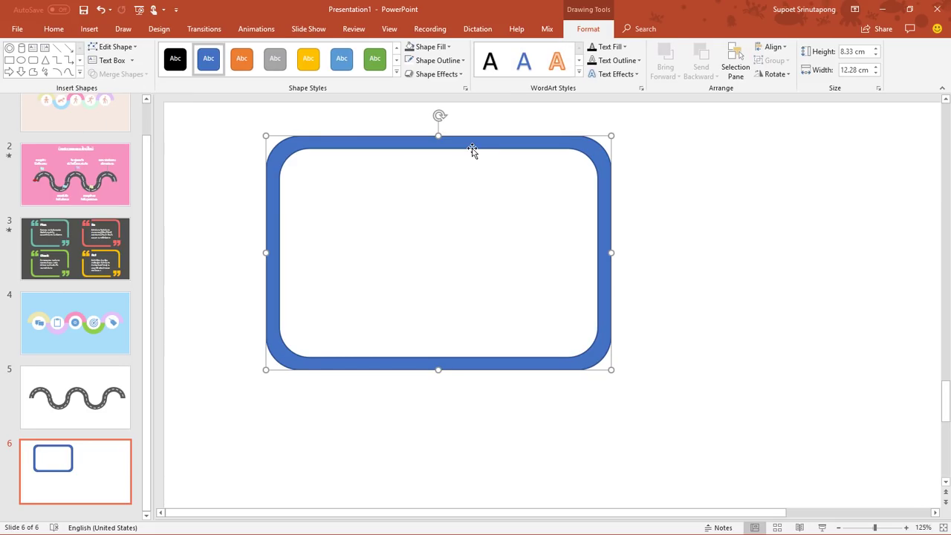
pyautogui.moveTo(472, 151); pyautogui.dragTo(530, 195)
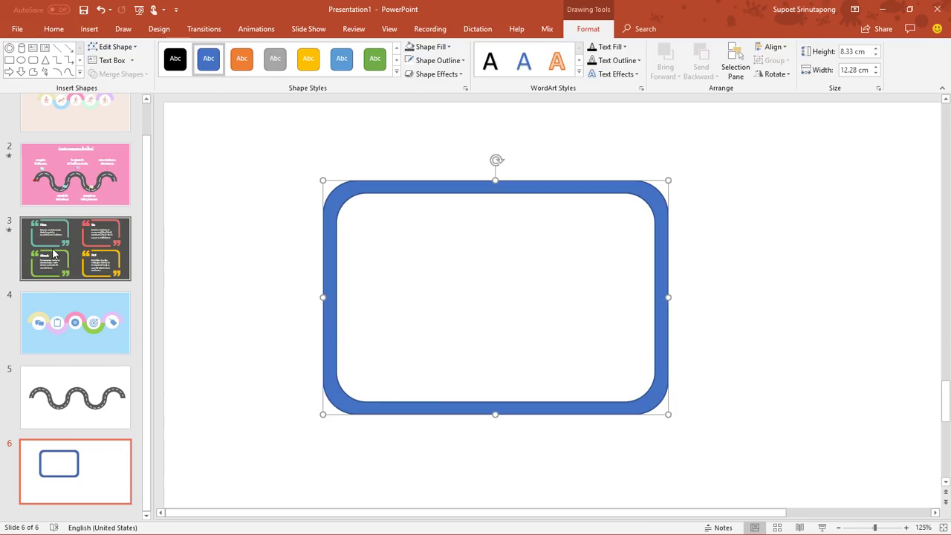
# - After checking slide 3, draw a blue square over the frame's top-left corner on slide 6
pyautogui.click(82, 257)
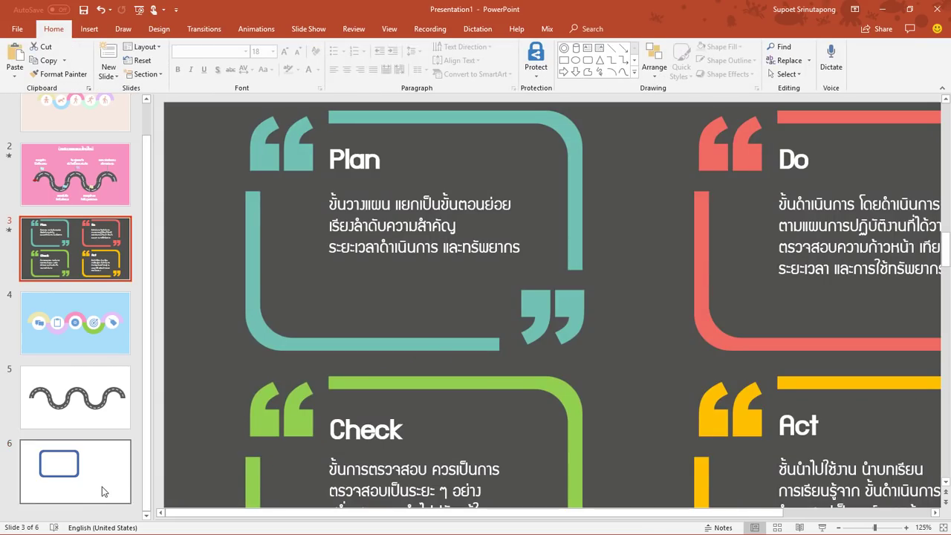
pyautogui.click(107, 491)
pyautogui.click(564, 61)
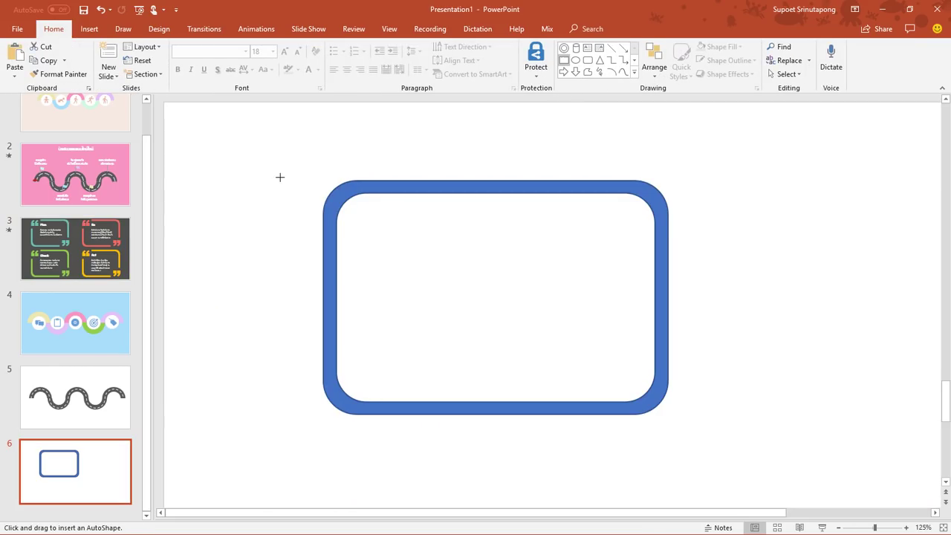
pyautogui.moveTo(279, 147); pyautogui.dragTo(408, 276)
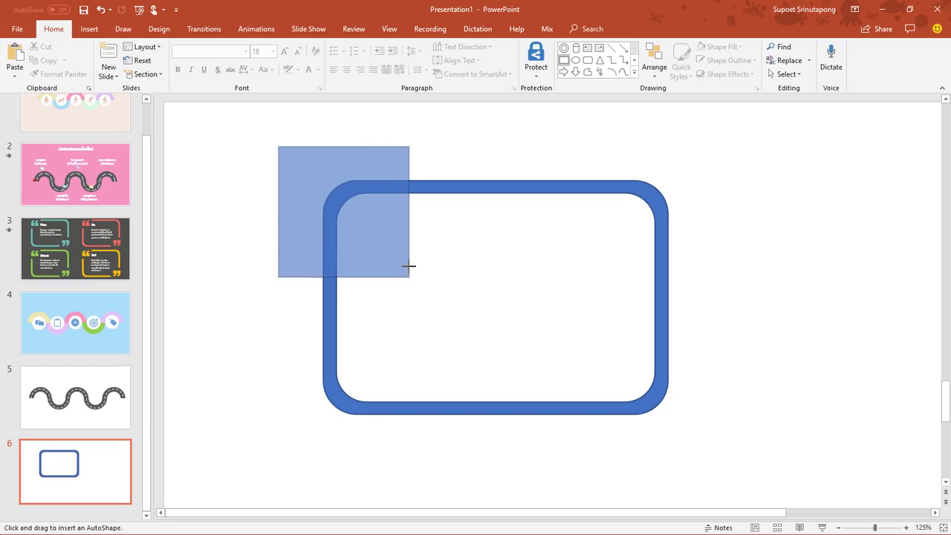
pyautogui.moveTo(369, 238); pyautogui.dragTo(362, 214)
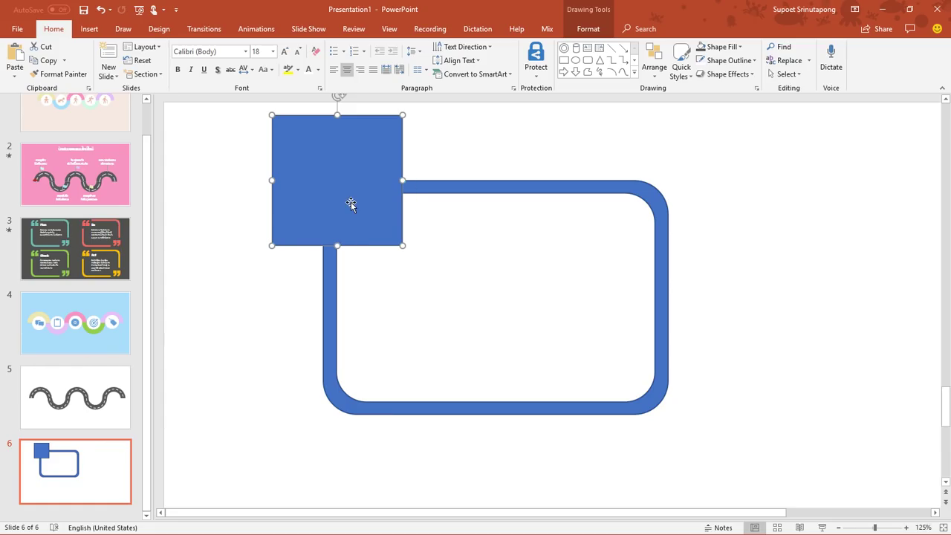
# - Duplicate the square onto the frame's upper-right corner and move the original to the lower-left corner
pyautogui.moveTo(348, 200)
pyautogui.mouseDown()
pyautogui.moveTo(691, 197)
pyautogui.moveTo(665, 202)
pyautogui.mouseUp()
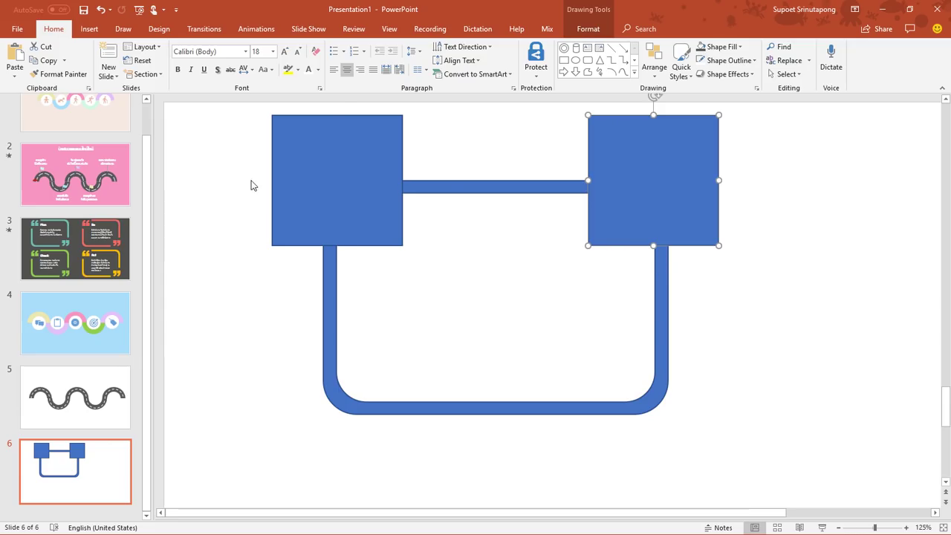
pyautogui.click(316, 189)
pyautogui.moveTo(338, 186); pyautogui.dragTo(343, 401)
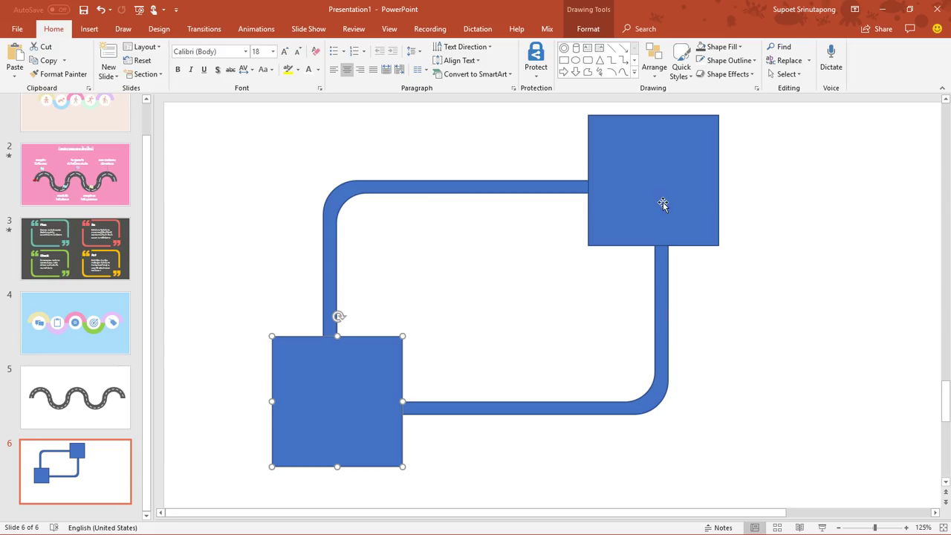
# - Subtract both squares from the frame, leaving two L-shaped corner brackets
pyautogui.click(510, 189)
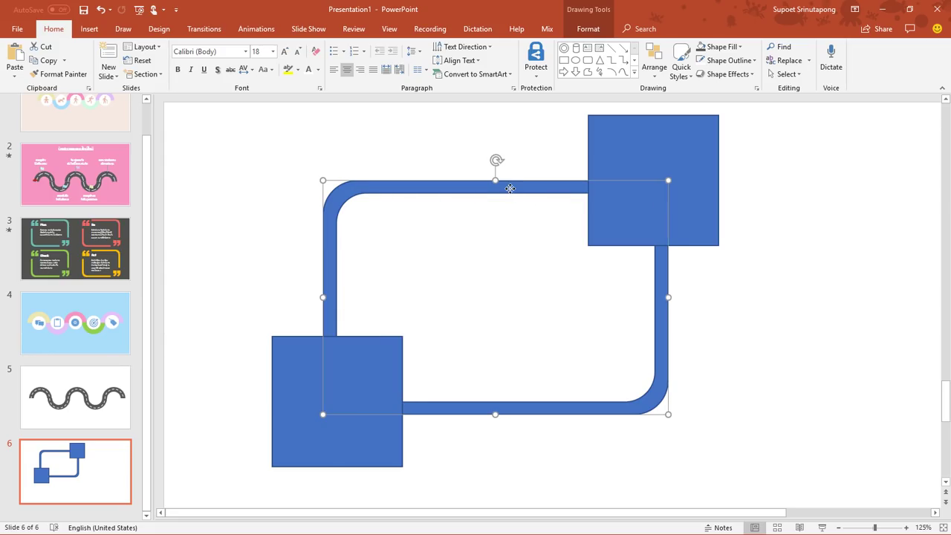
pyautogui.keyDown('shift'); pyautogui.click(654, 169); pyautogui.keyUp('shift')
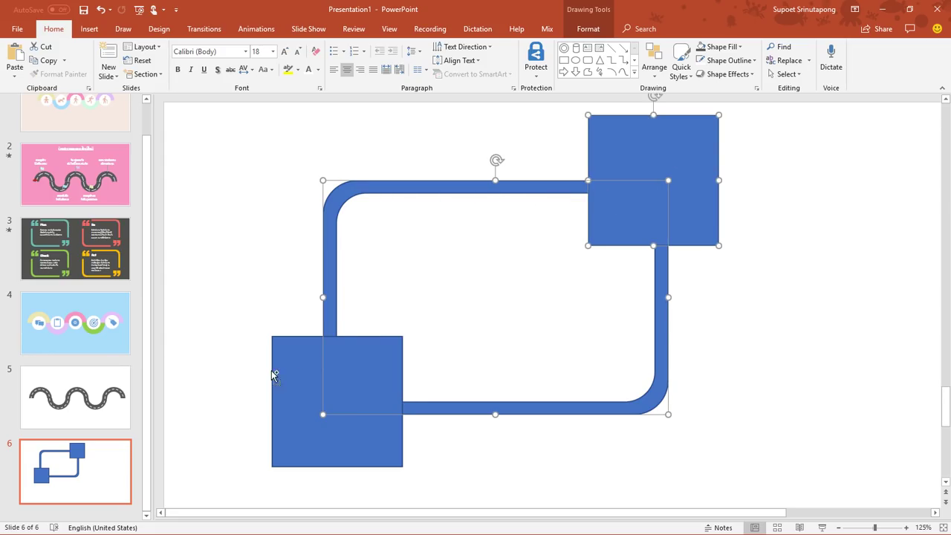
pyautogui.keyDown('shift'); pyautogui.click(297, 375); pyautogui.keyUp('shift')
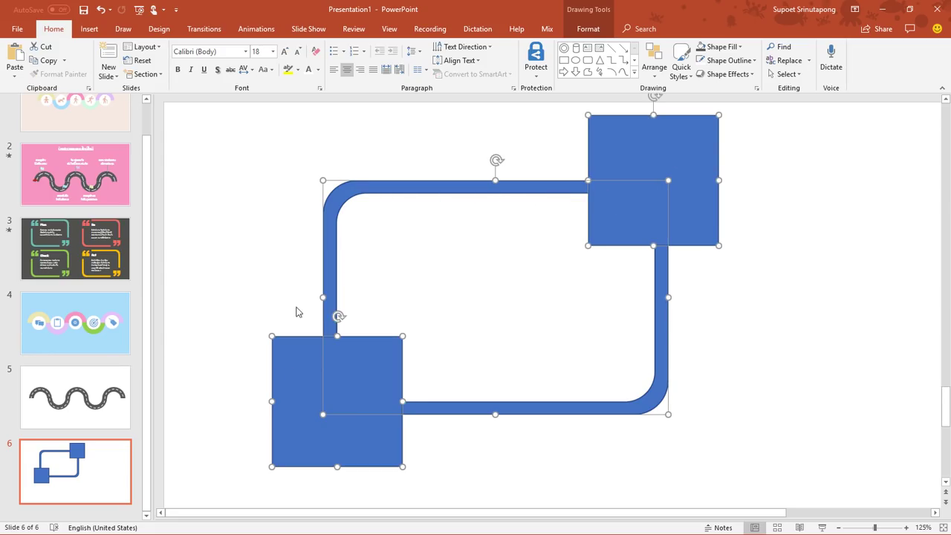
pyautogui.click(588, 28)
pyautogui.click(119, 75)
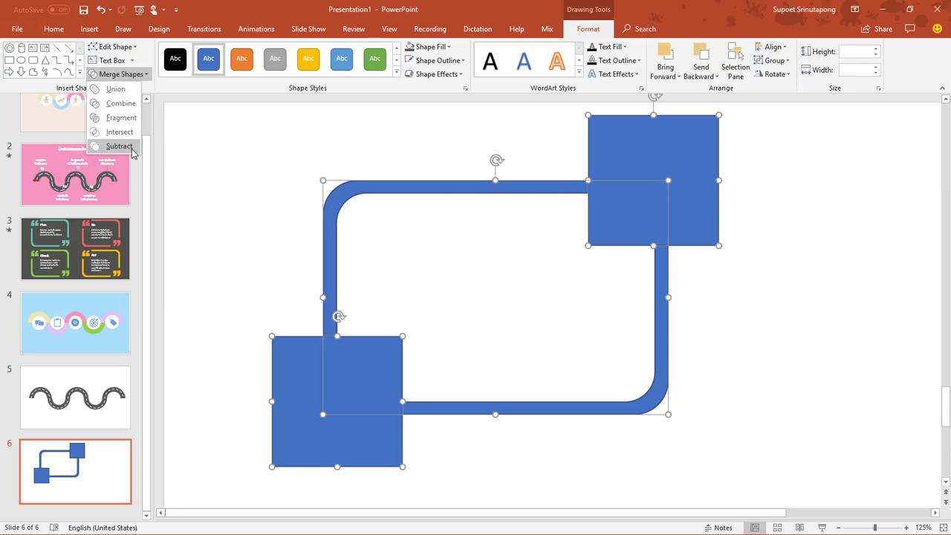
pyautogui.click(120, 145)
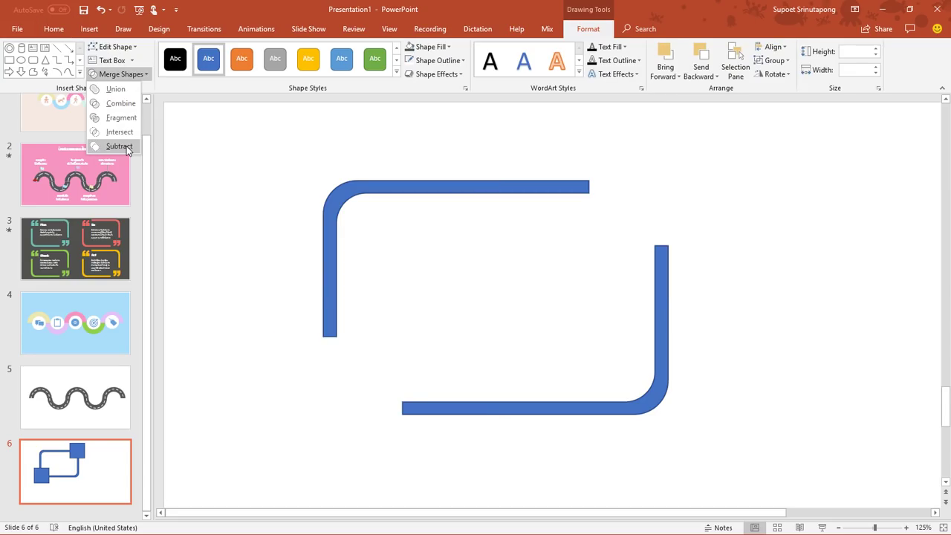
# - Flip the corner brackets horizontally to the opposite corners
pyautogui.click(780, 75)
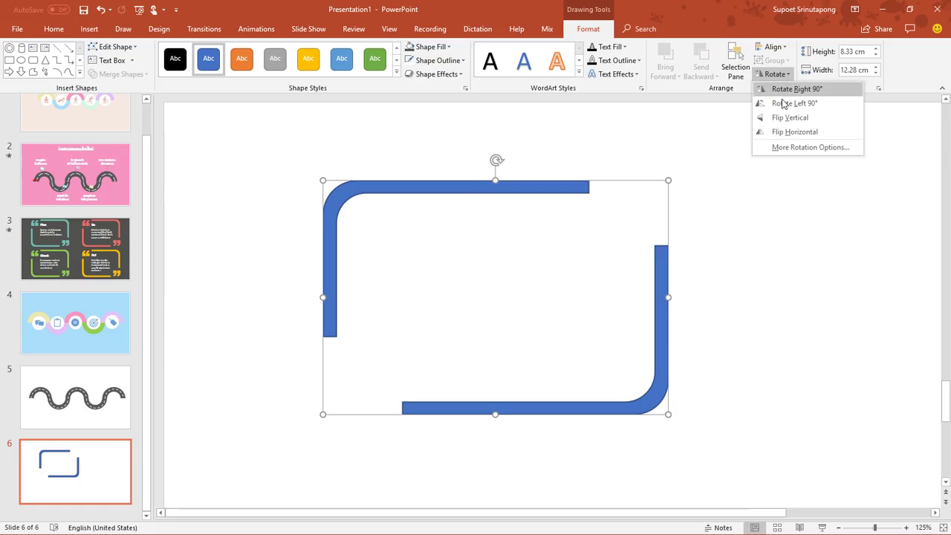
pyautogui.click(794, 132)
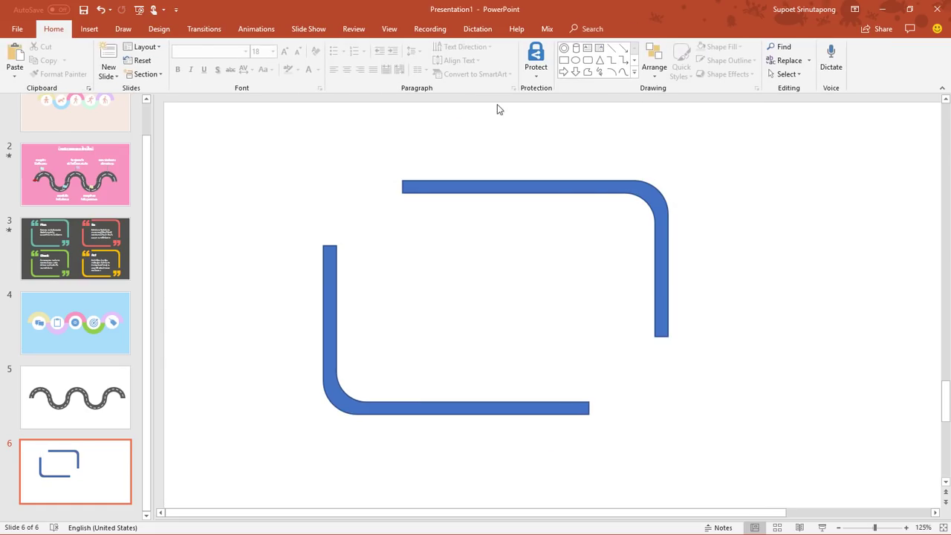
pyautogui.click(587, 48)
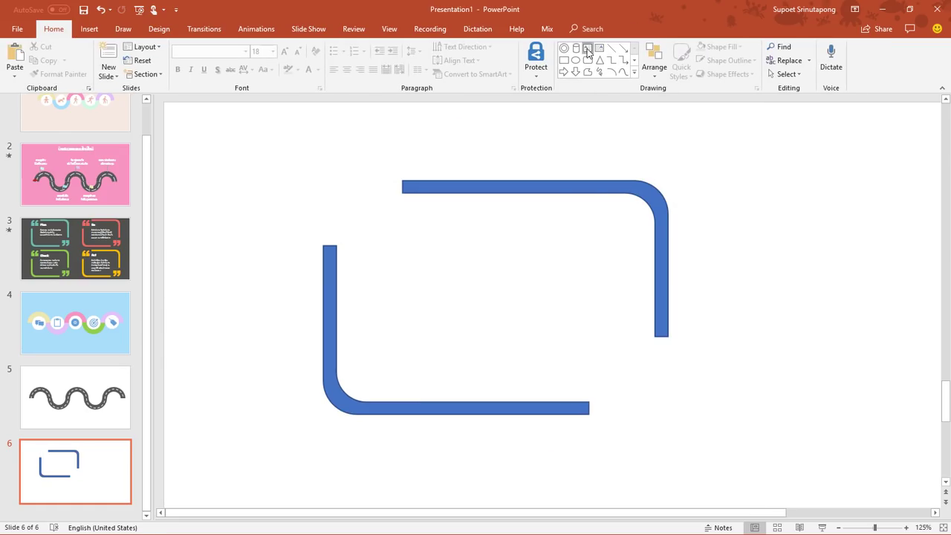
# - Add a text box quote mark, enlarge it to 239 pt Arial, and place it in the frame's top-left gap
pyautogui.click(765, 180)
pyautogui.write('1')
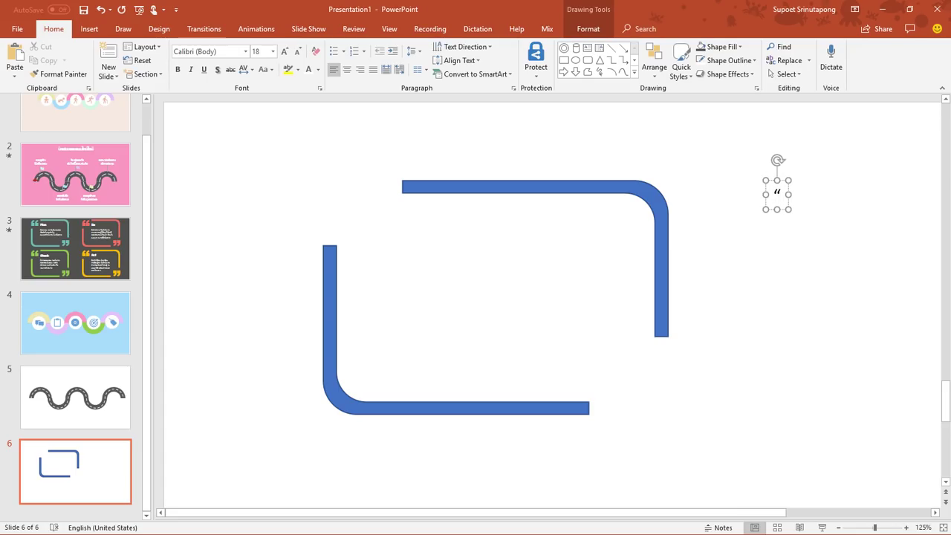
pyautogui.hotkey('ctrl', 'a')
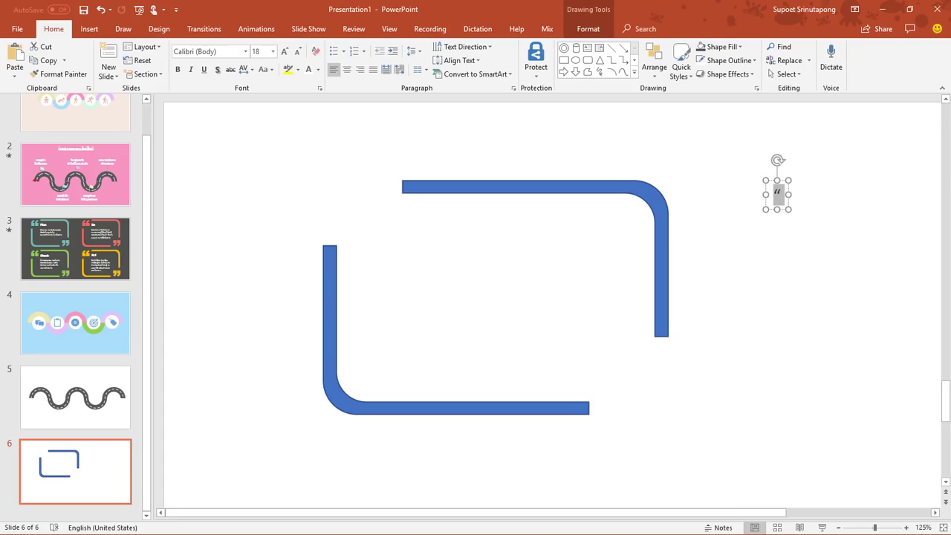
pyautogui.hotkey('ctrl', 'shift', '.')
pyautogui.hotkey('ctrl', 'shift', '.')
pyautogui.hotkey('ctrl', 'shift', '.')
pyautogui.hotkey('ctrl', 'shift', '.')
pyautogui.hotkey('ctrl', 'shift', '.')
pyautogui.hotkey('ctrl', 'shift', '.')
pyautogui.hotkey('ctrl', 'shift', '.')
pyautogui.hotkey('ctrl', 'shift', '.')
pyautogui.hotkey('ctrl', 'shift', '.')
pyautogui.hotkey('ctrl', 'shift', '.')
pyautogui.hotkey('ctrl', 'shift', '.')
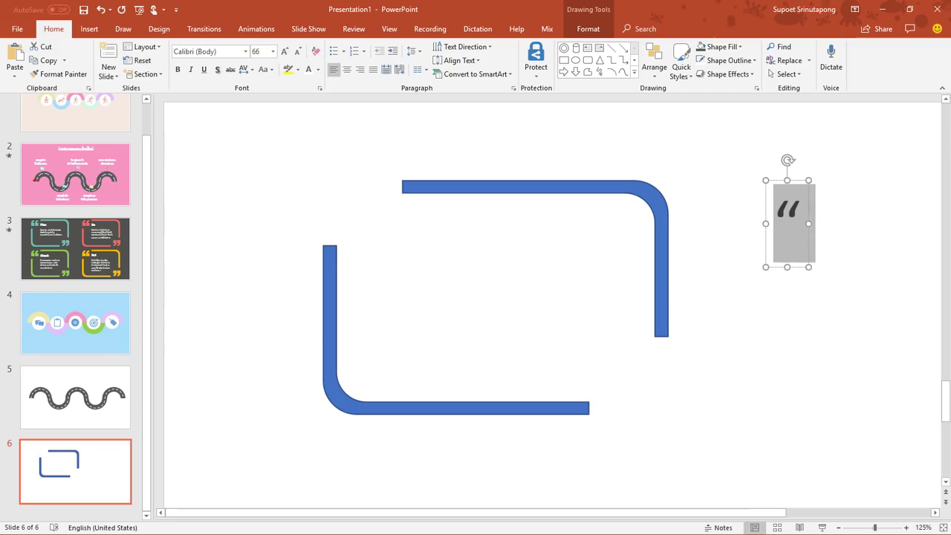
pyautogui.hotkey('ctrl', 'shift', '.')
pyautogui.hotkey('ctrl', 'shift', '.')
pyautogui.hotkey('ctrl', 'shift', '.')
pyautogui.hotkey('ctrl', 'shift', '.')
pyautogui.hotkey('ctrl', 'shift', '.')
pyautogui.hotkey('ctrl', 'shift', '.')
pyautogui.hotkey('ctrl', 'shift', '.')
pyautogui.hotkey('ctrl', 'shift', '.')
pyautogui.hotkey('ctrl', 'shift', '.')
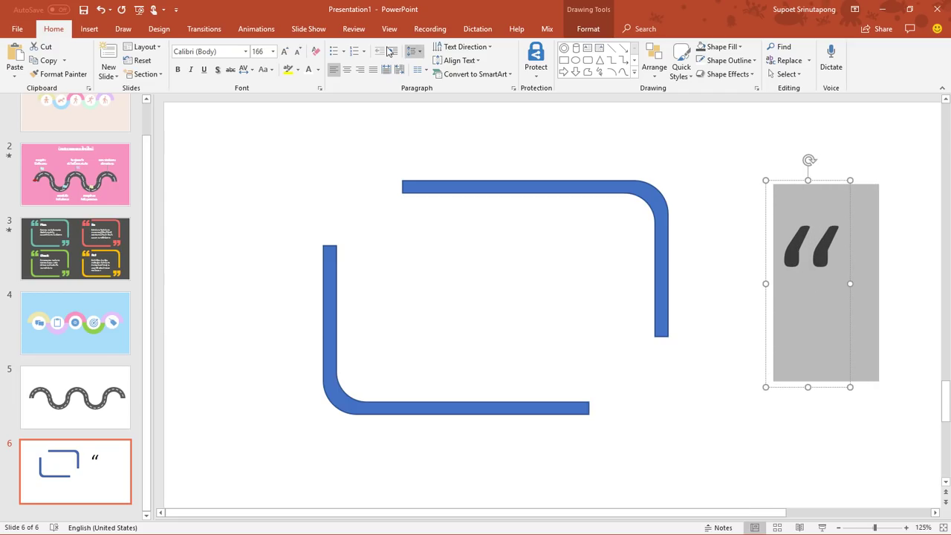
pyautogui.click(222, 51)
pyautogui.write('A')
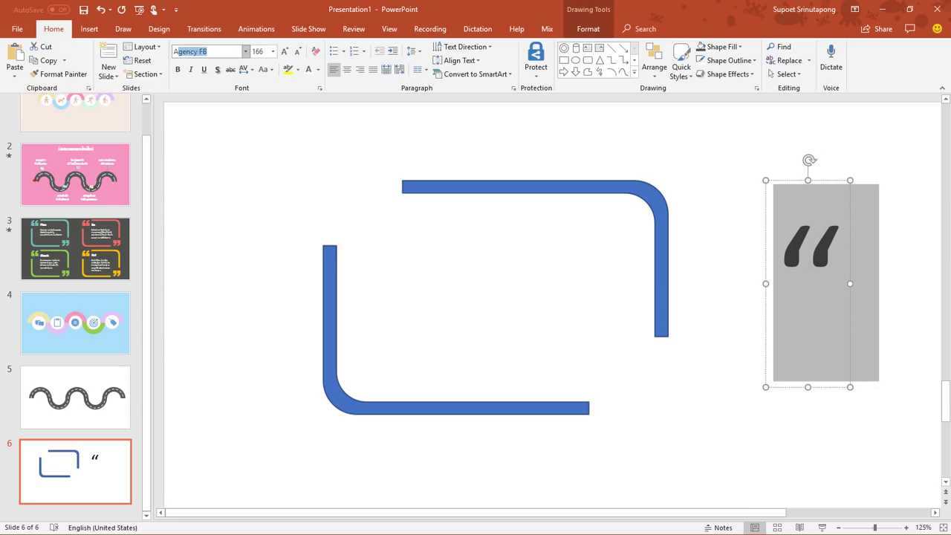
pyautogui.write('m')
pyautogui.press('Return')
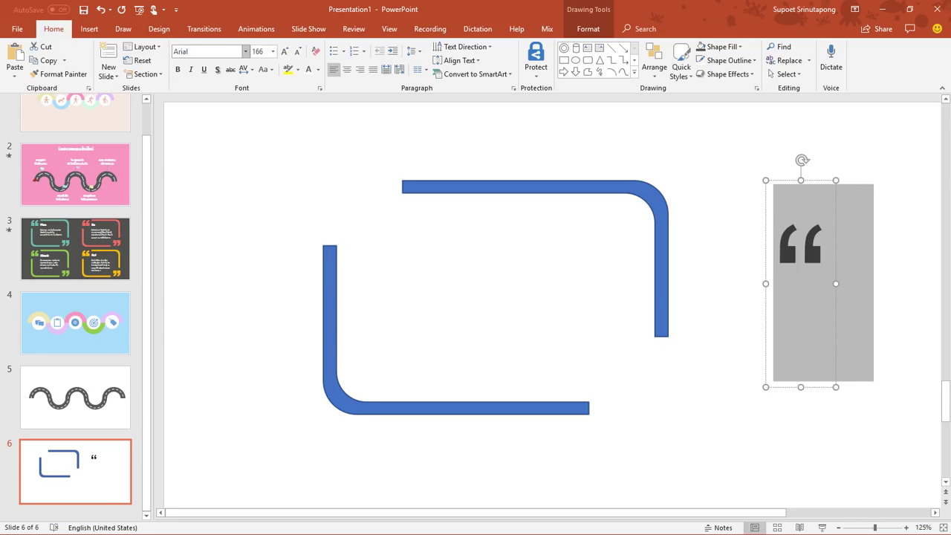
pyautogui.hotkey('ctrl', 'shift', '>')
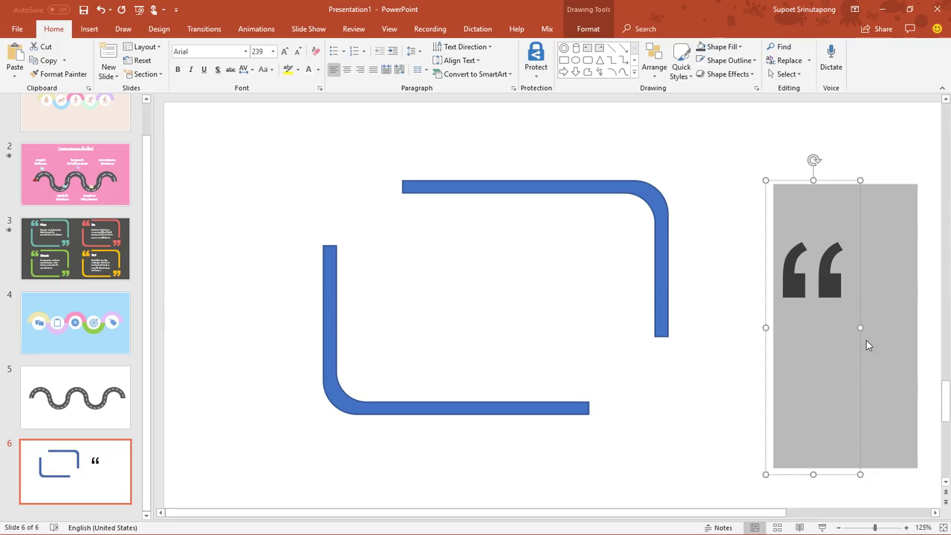
pyautogui.moveTo(861, 358); pyautogui.dragTo(401, 294)
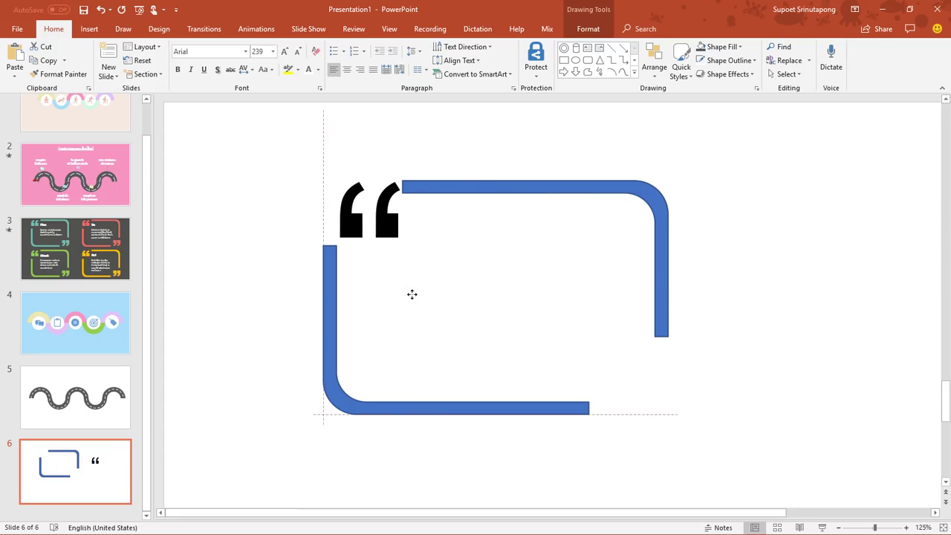
# - Copy the quote mark, flip it upside down into a closing quote, and set it in the bottom-right gap
pyautogui.moveTo(401, 294); pyautogui.dragTo(791, 342)
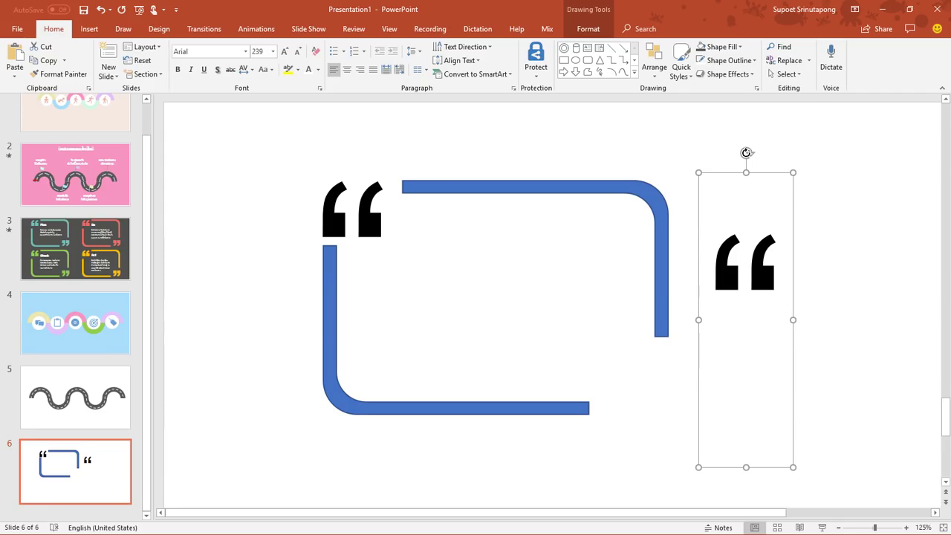
pyautogui.moveTo(746, 153); pyautogui.dragTo(747, 399)
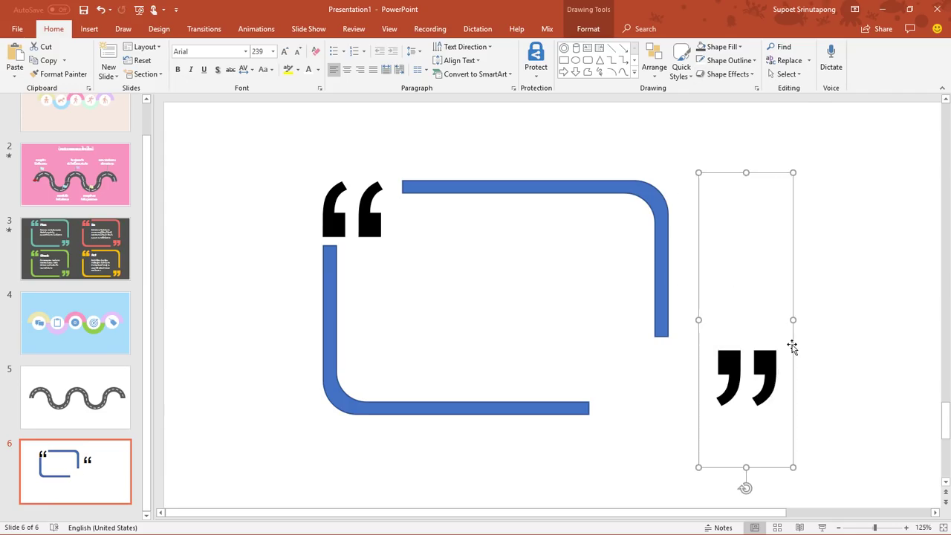
pyautogui.moveTo(792, 304); pyautogui.dragTo(680, 313)
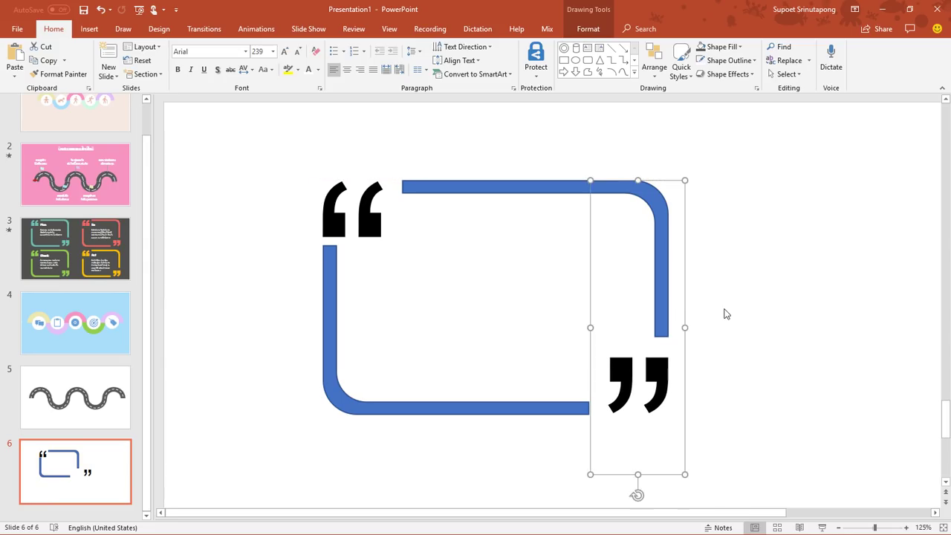
pyautogui.click(746, 291)
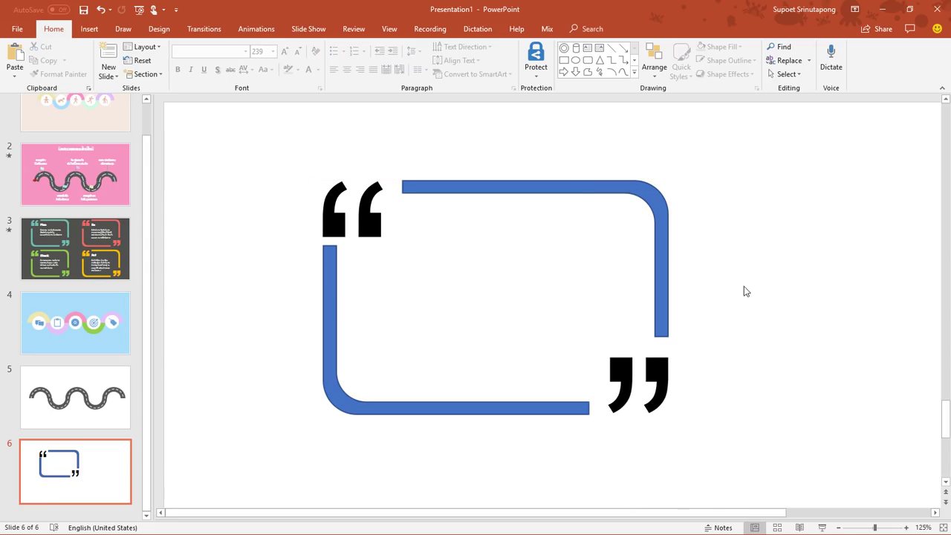
# - Fill the quote frame with the recent pink and remove its outline
pyautogui.click(499, 181)
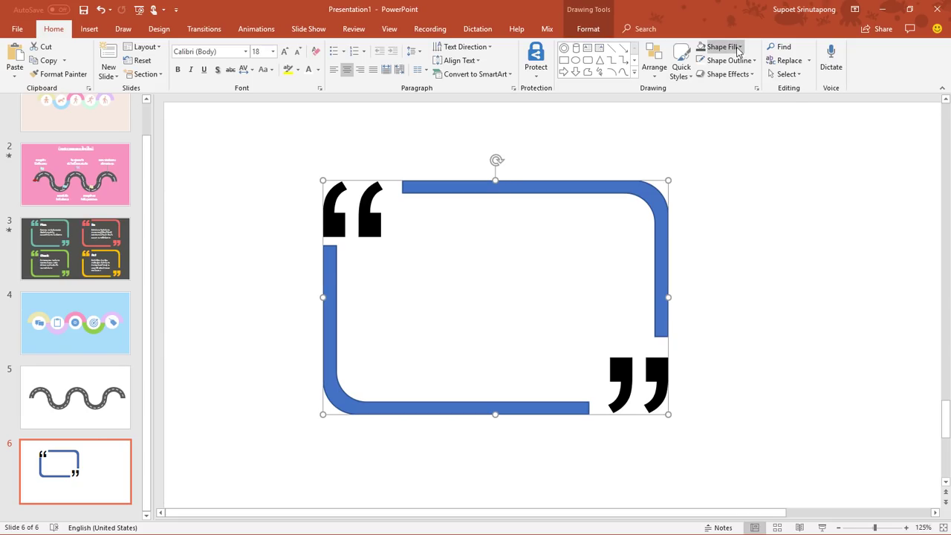
pyautogui.click(735, 47)
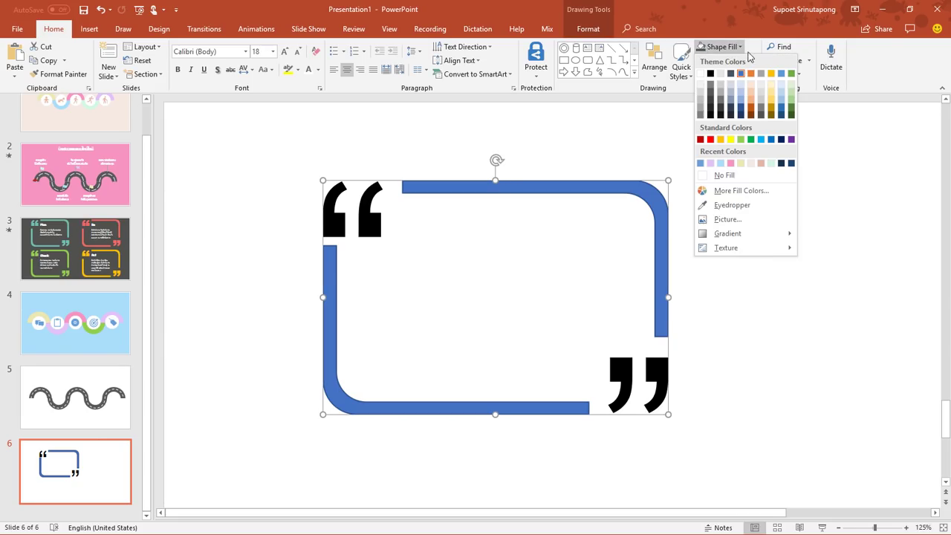
pyautogui.click(731, 163)
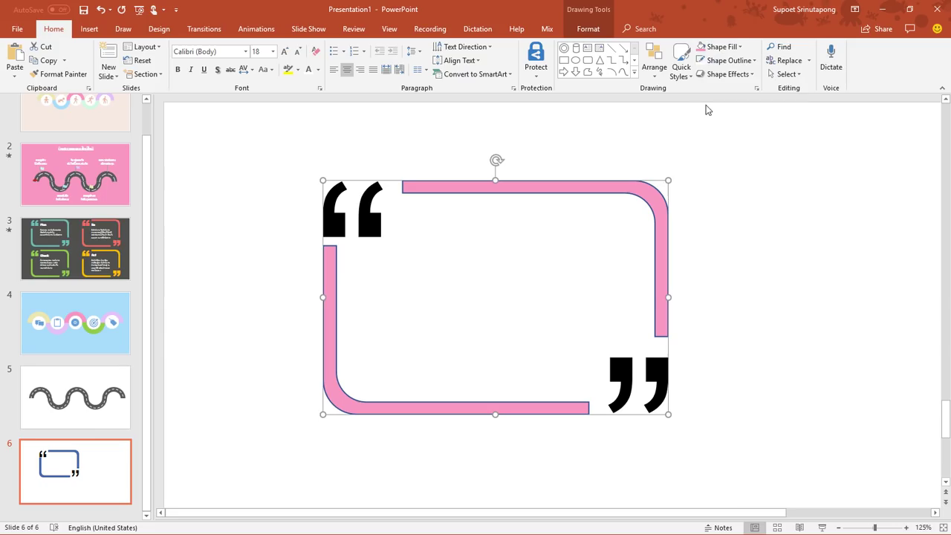
pyautogui.click(703, 63)
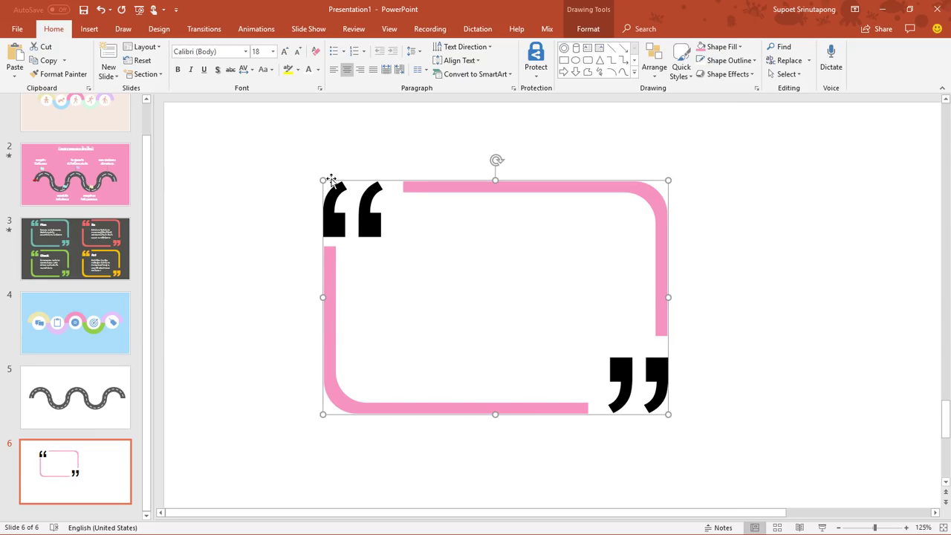
# - Colour both quote marks the frame's pink using the font-colour eyedropper
pyautogui.click(331, 181)
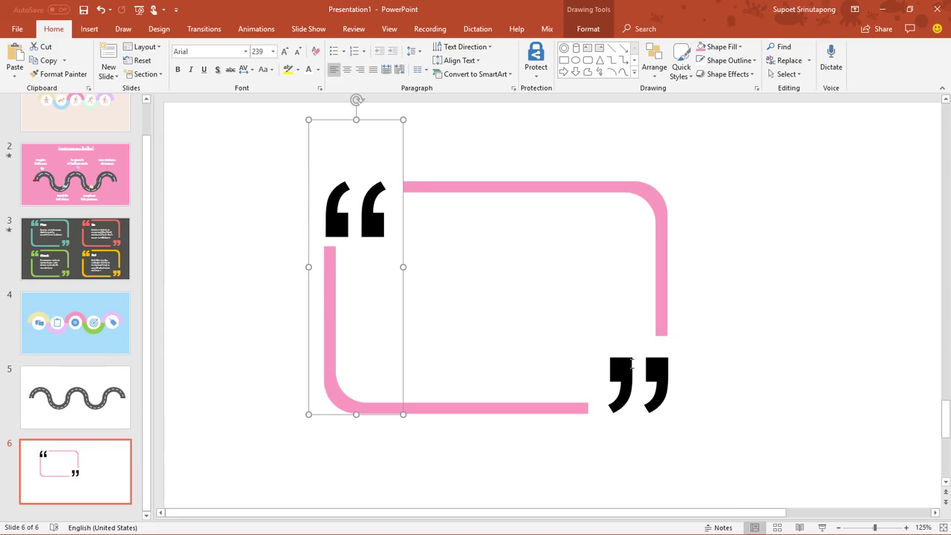
pyautogui.keyDown('shift'); pyautogui.click(666, 382); pyautogui.keyUp('shift')
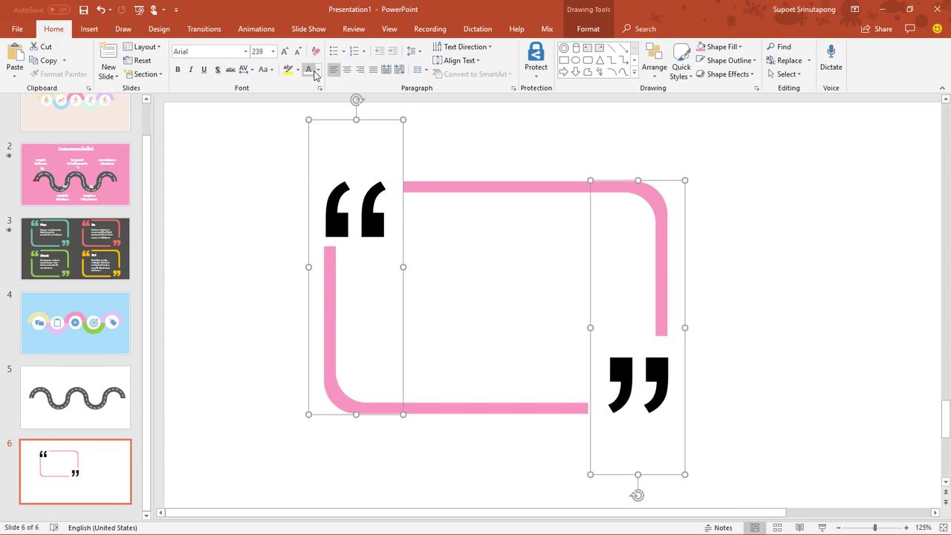
pyautogui.click(318, 69)
pyautogui.click(340, 213)
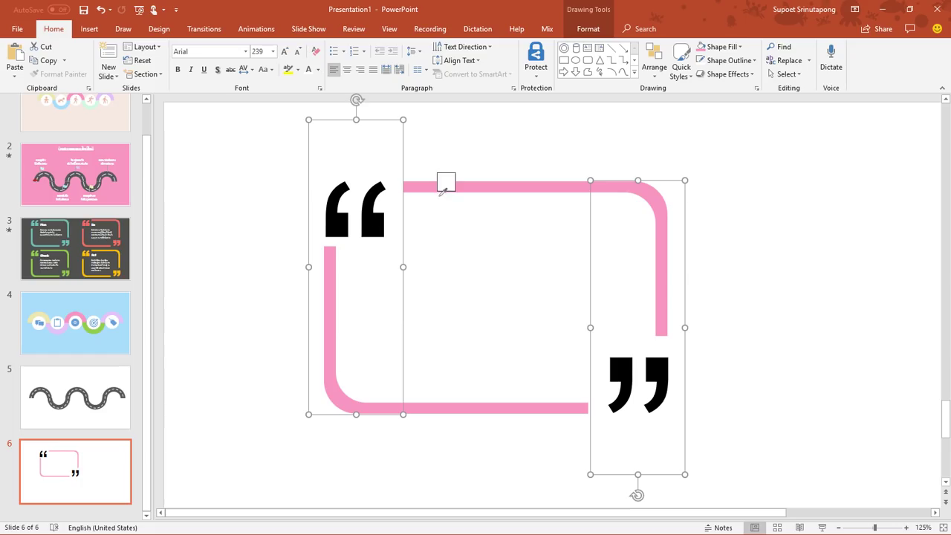
pyautogui.click(444, 184)
pyautogui.click(785, 284)
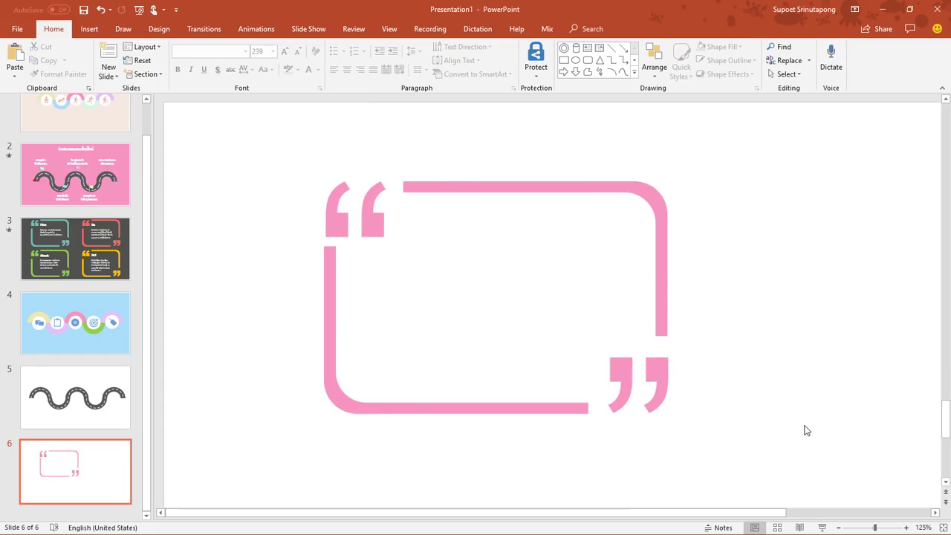
pyautogui.hotkey('ctrl', 'a')
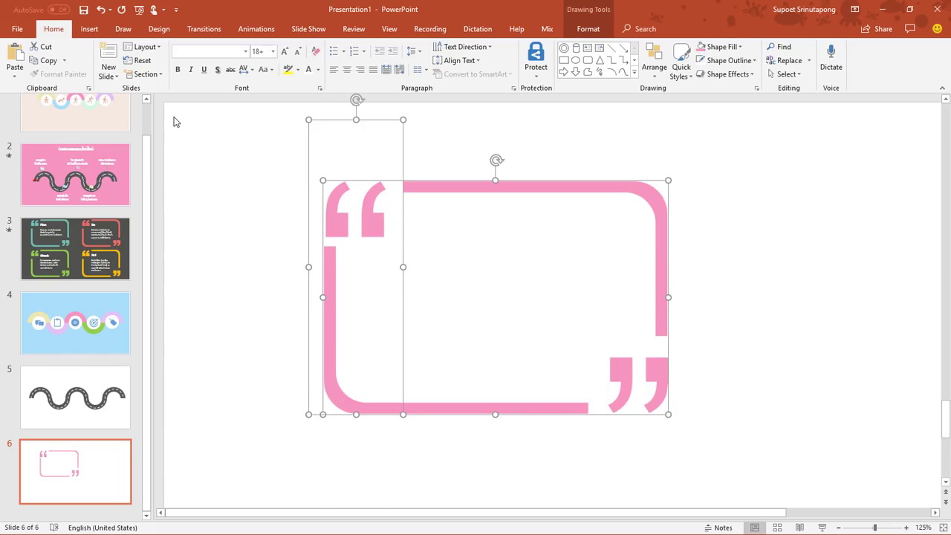
# - Group the frame and quote marks, and give slide 6 a dark blue background
pyautogui.scroll(-5, 289, 213)
pyautogui.click(465, 387)
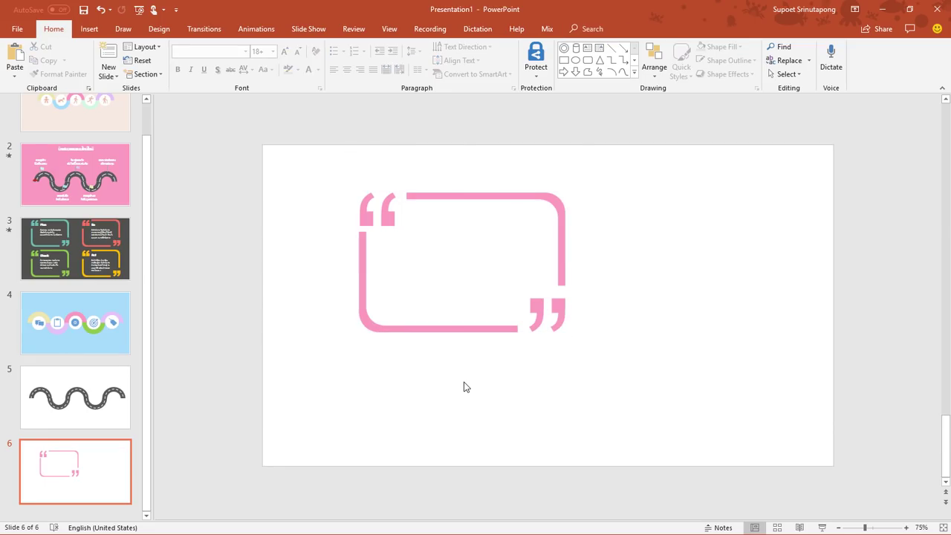
pyautogui.hotkey('ctrl', 'a')
pyautogui.hotkey('ctrl', 'g')
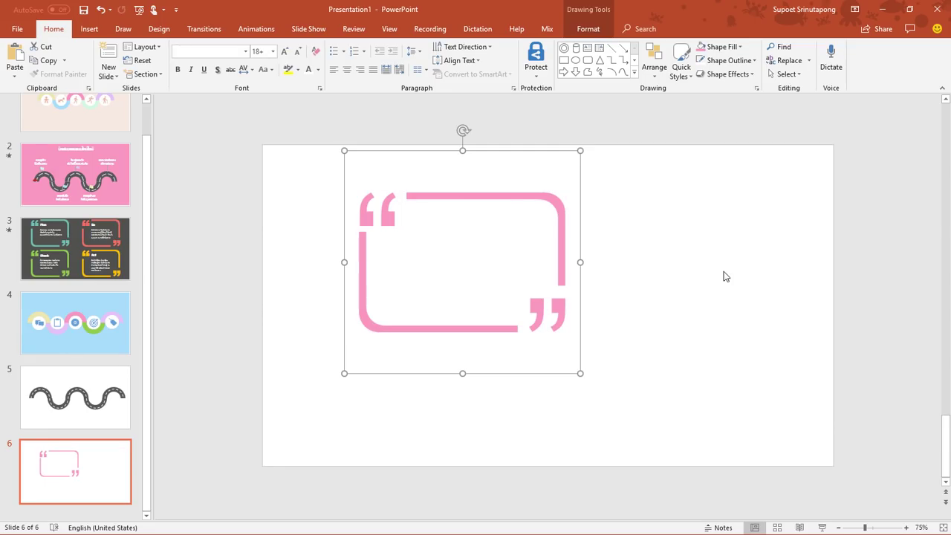
pyautogui.rightClick(726, 277)
pyautogui.click(779, 371)
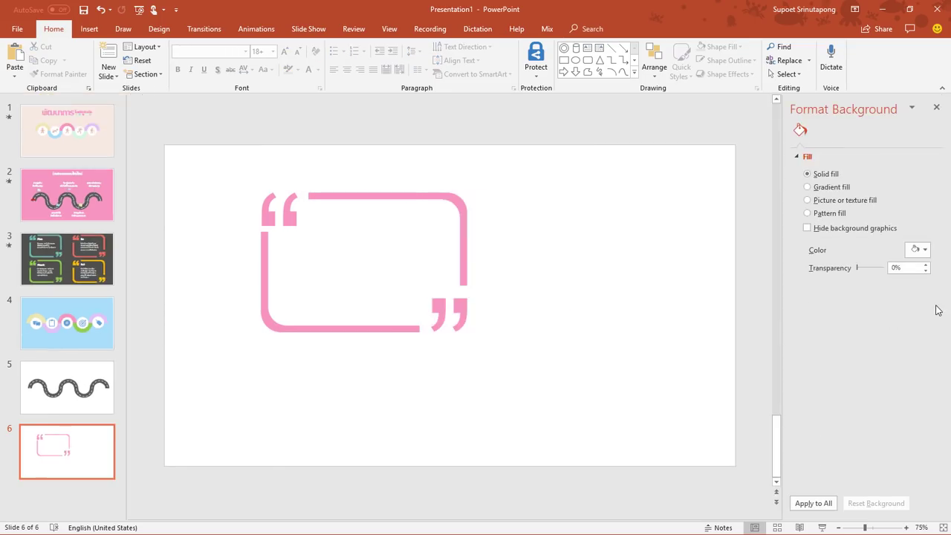
pyautogui.click(926, 252)
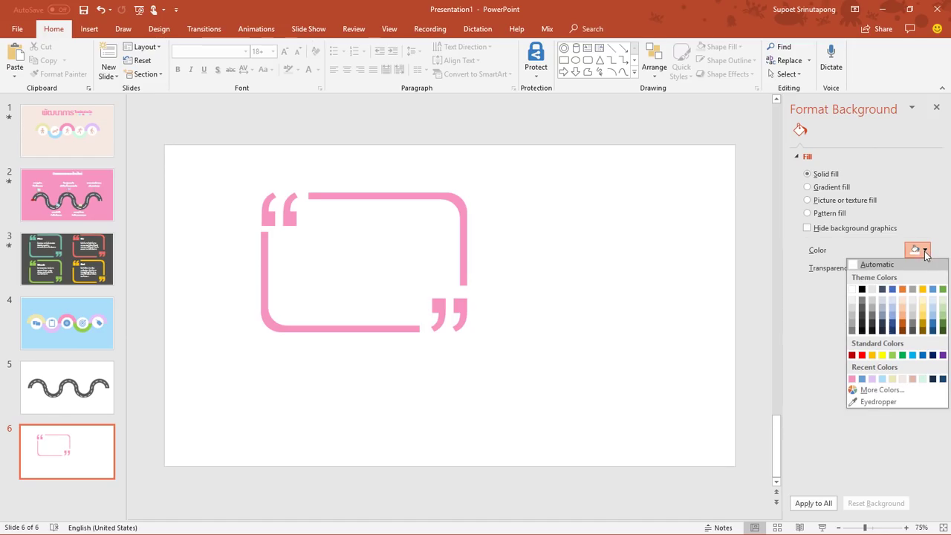
pyautogui.click(940, 380)
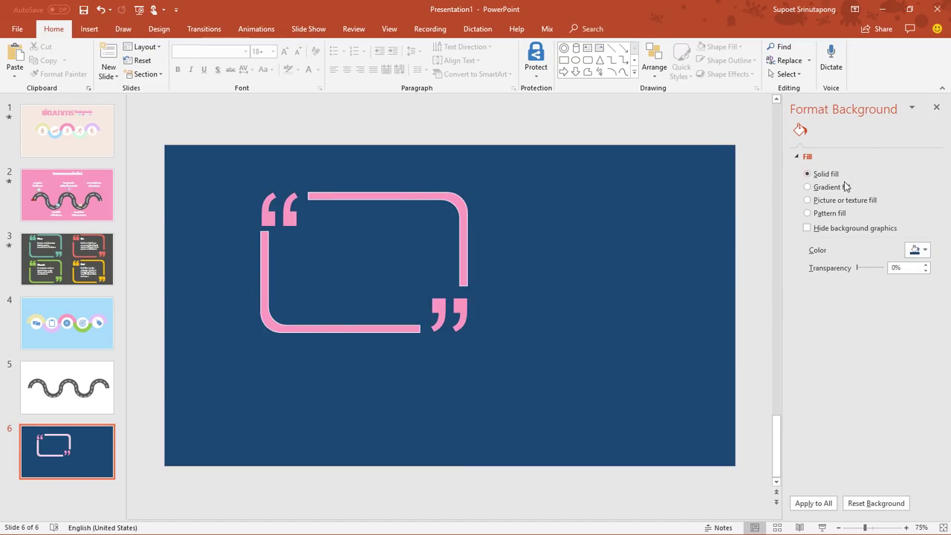
# - Remove the group's outline, move it up-left, and place a copy on the slide's right half
pyautogui.click(422, 196)
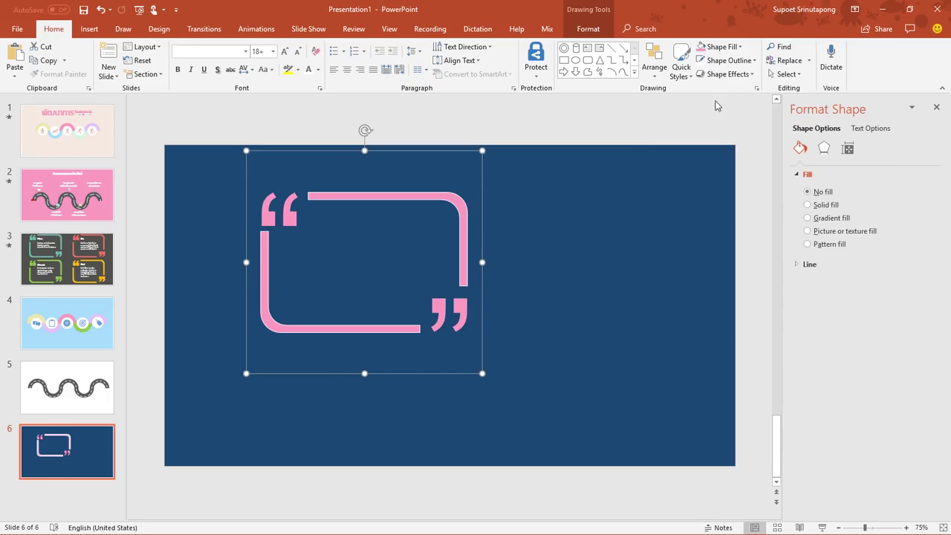
pyautogui.click(727, 60)
pyautogui.click(759, 186)
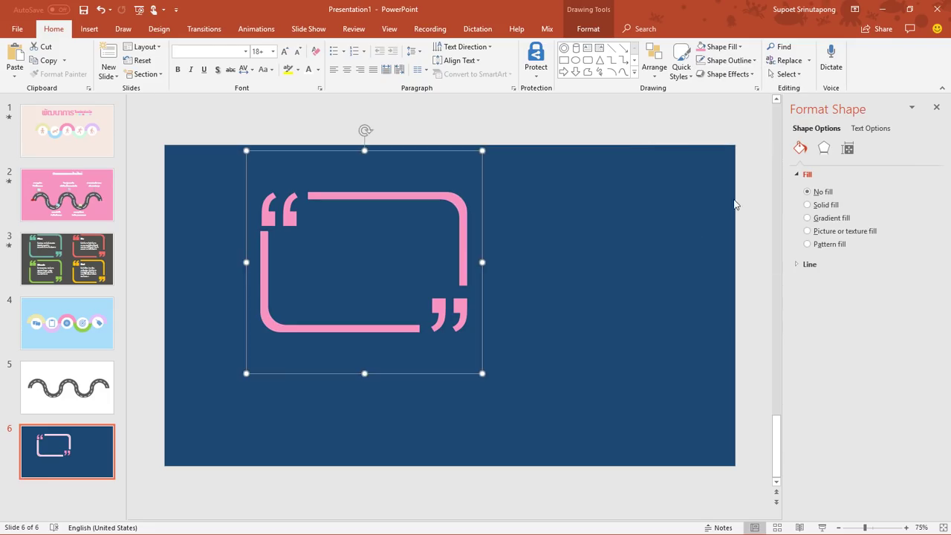
pyautogui.click(471, 259)
pyautogui.click(466, 214)
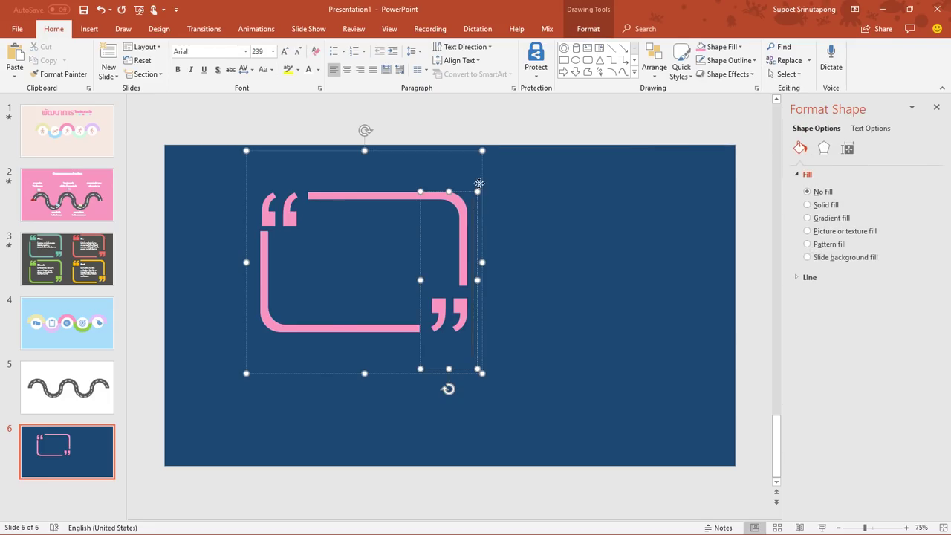
pyautogui.moveTo(480, 179)
pyautogui.mouseDown()
pyautogui.moveTo(436, 171)
pyautogui.moveTo(435, 153)
pyautogui.mouseUp()
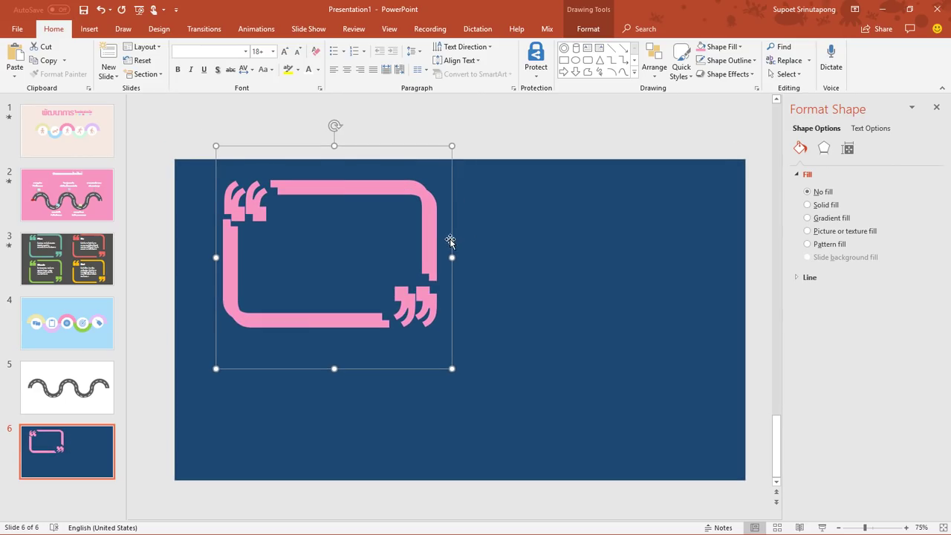
pyautogui.moveTo(449, 239); pyautogui.dragTo(721, 235)
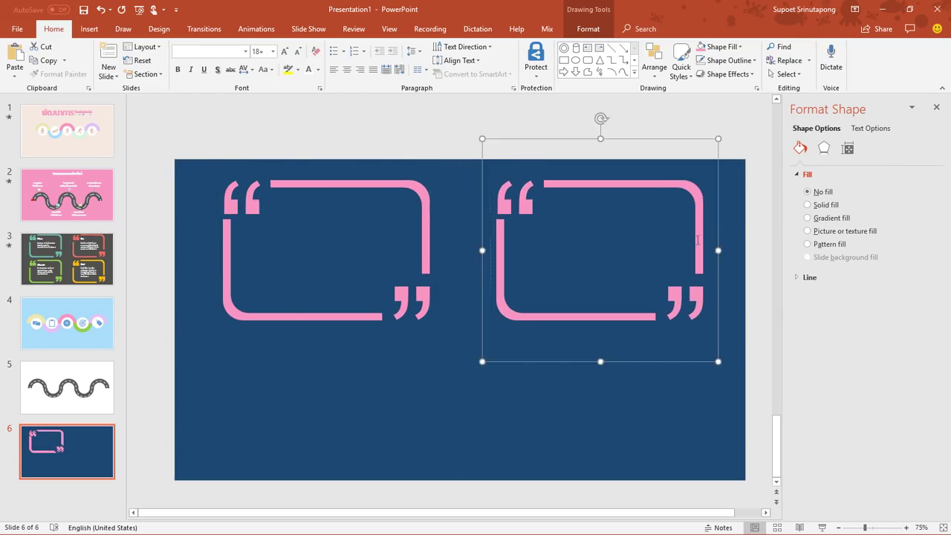
pyautogui.click(98, 261)
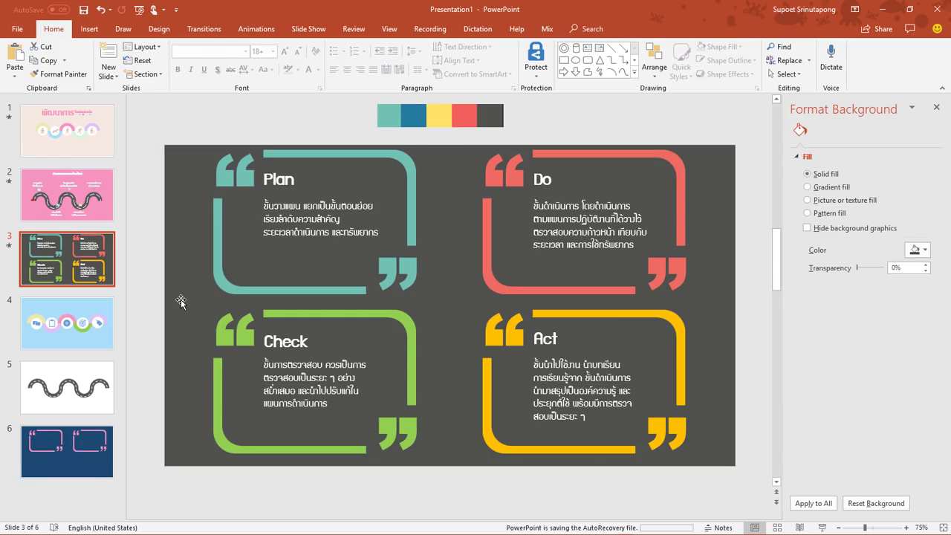
# - Start the slide show from slide 1, declining live subtitles
pyautogui.click(39, 154)
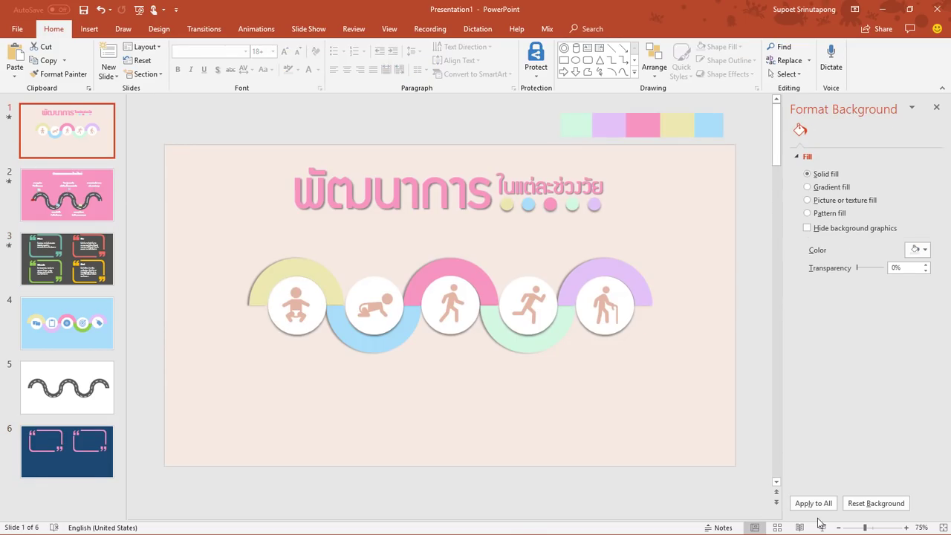
pyautogui.click(821, 527)
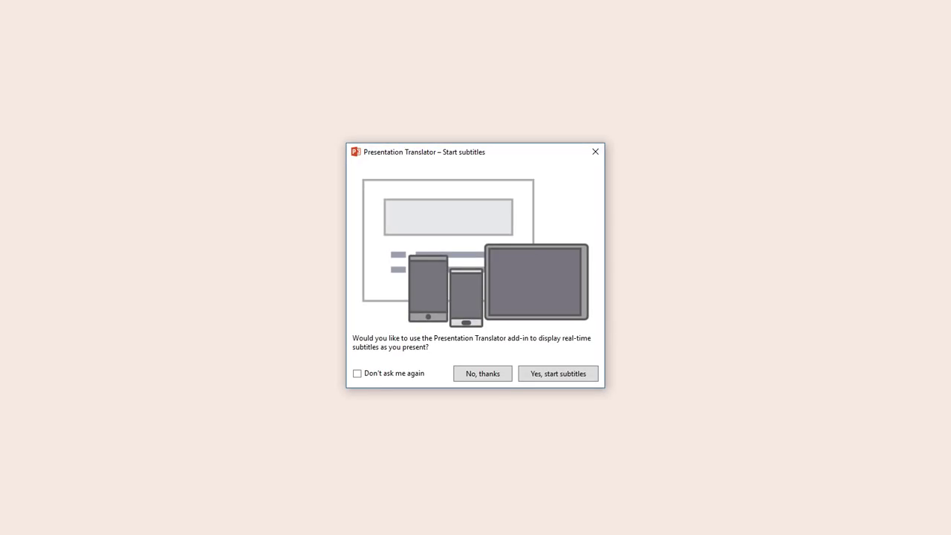
pyautogui.click(487, 377)
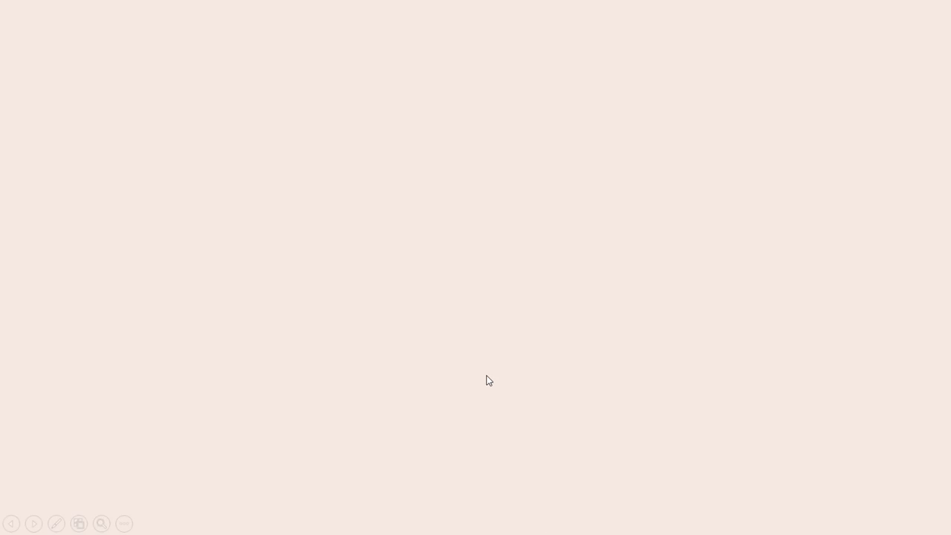